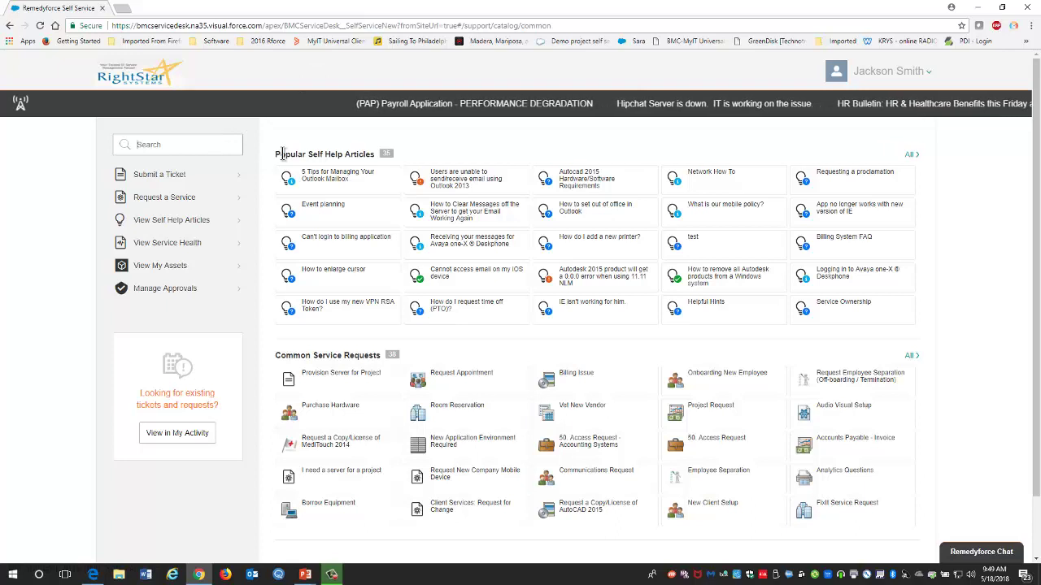
Step: Search Self Service for 'email box' to list the matching Outlook knowledge articles
text(email box)
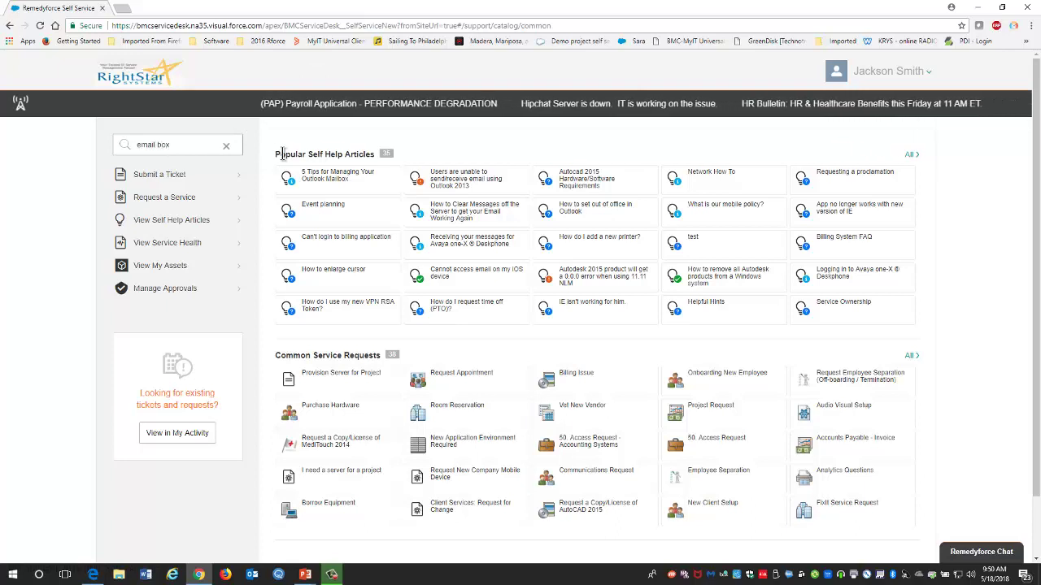
key(Return)
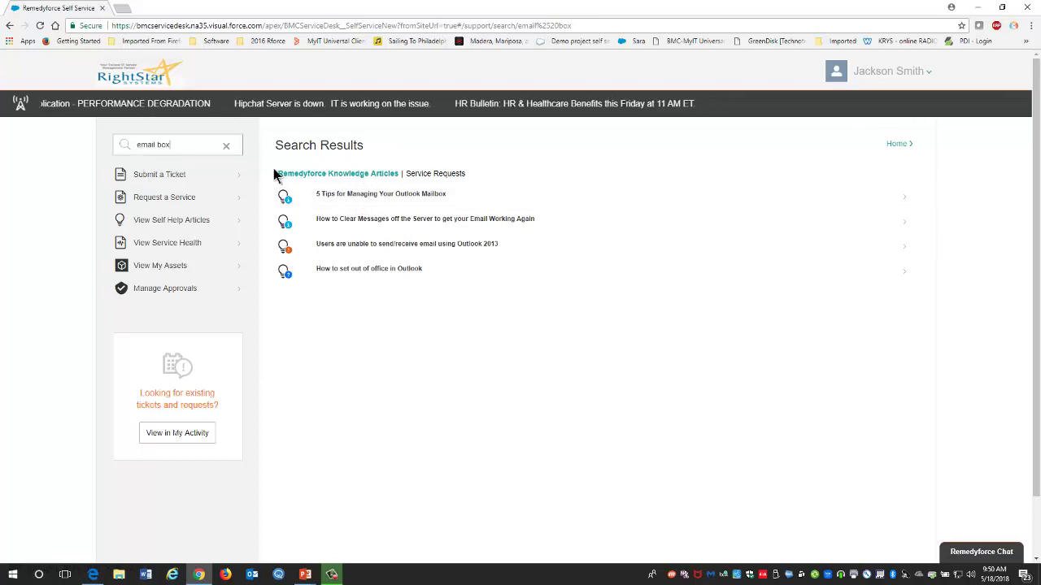
click(342, 196)
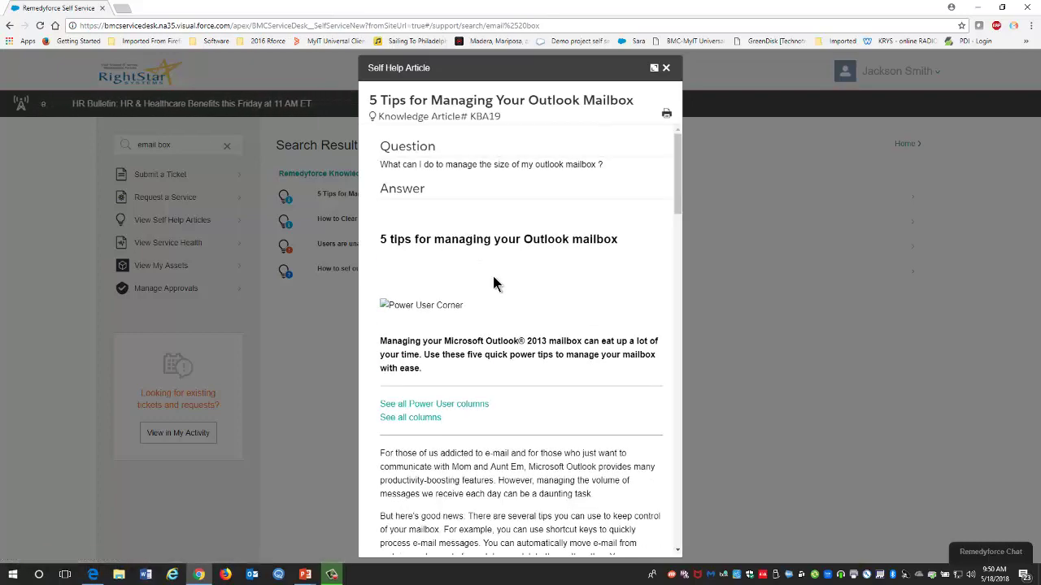
scroll(492, 275, down, 5)
scroll(492, 277, down, 10)
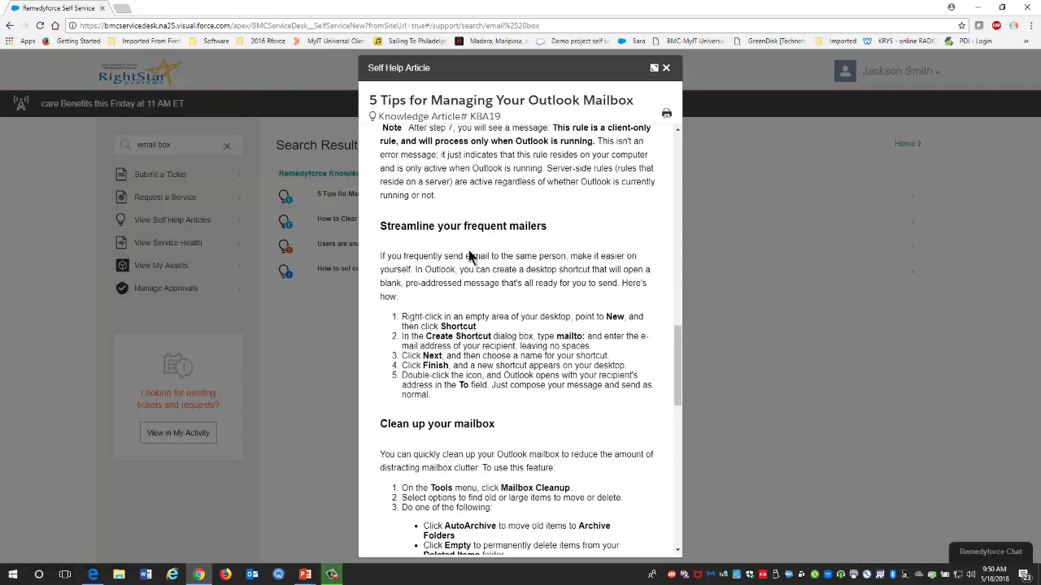
Step: Submit a new ticket with the description 'email box too full, need larger outlook'
click(666, 67)
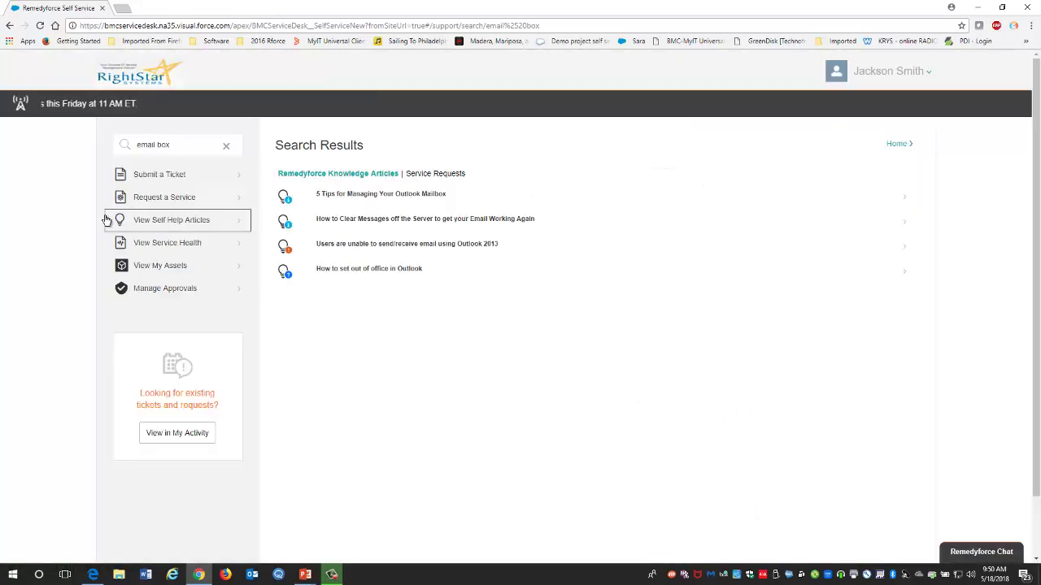
click(157, 174)
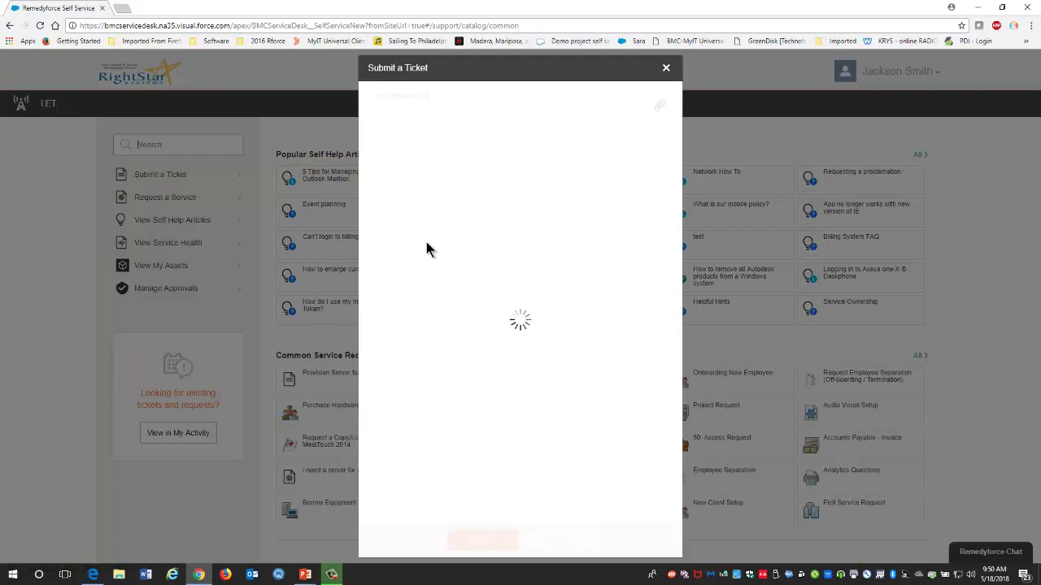
click(430, 238)
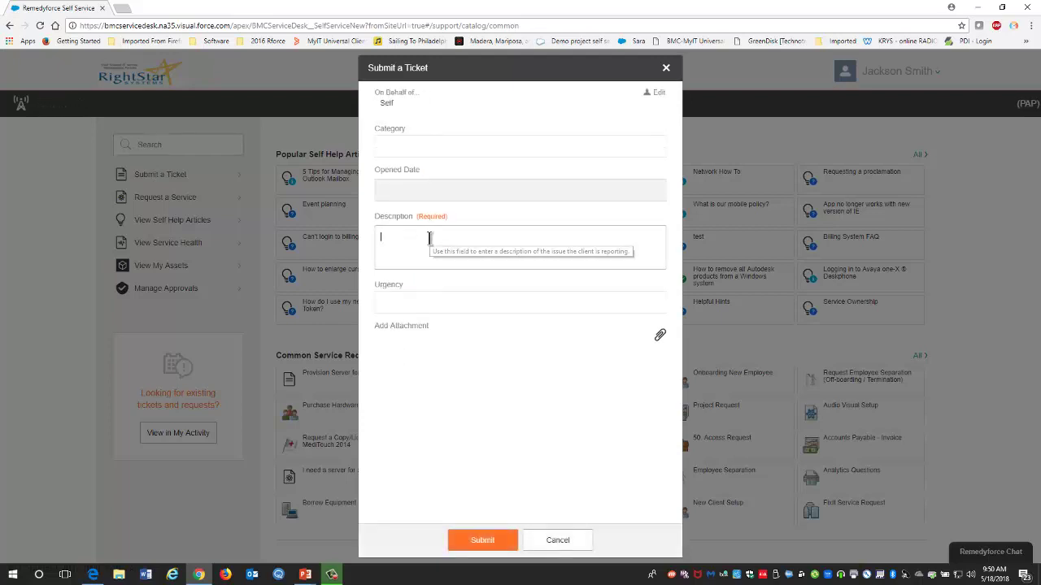
text(emial bo)
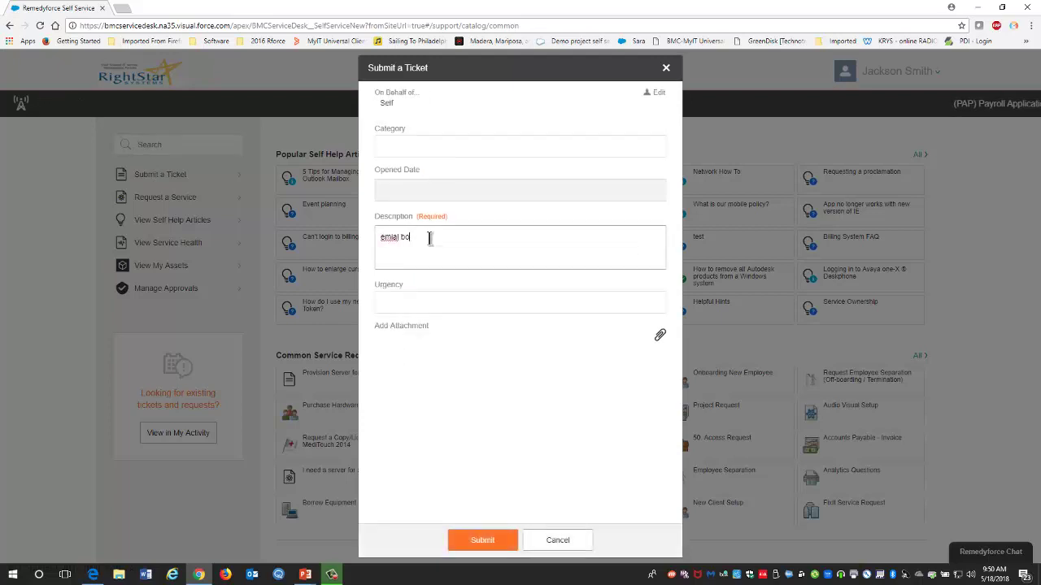
key(BackSpace)
key(BackSpace)
key(BackSpace)
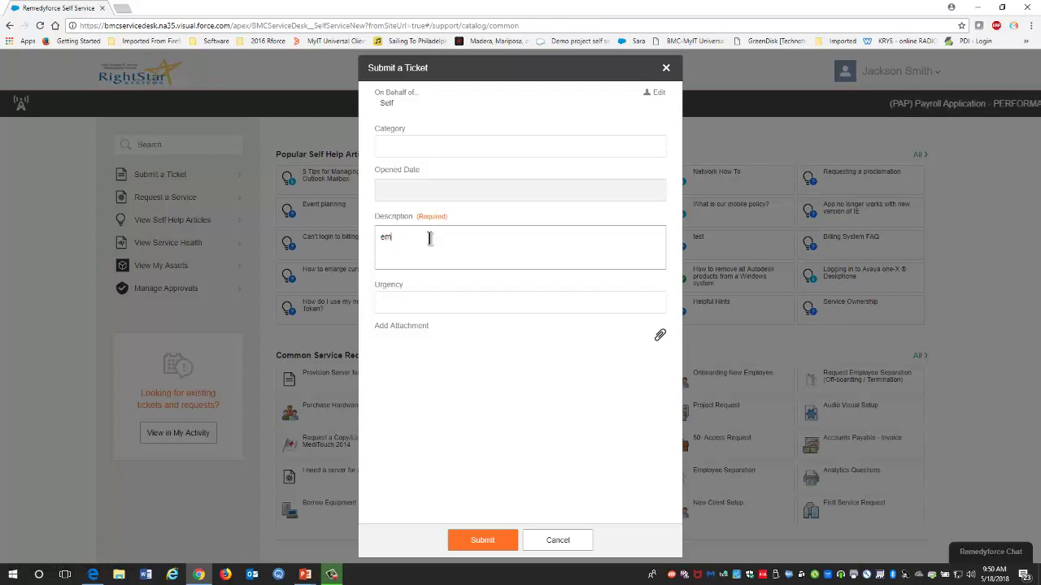
text(zil)
key(BackSpace)
key(BackSpace)
key(BackSpace)
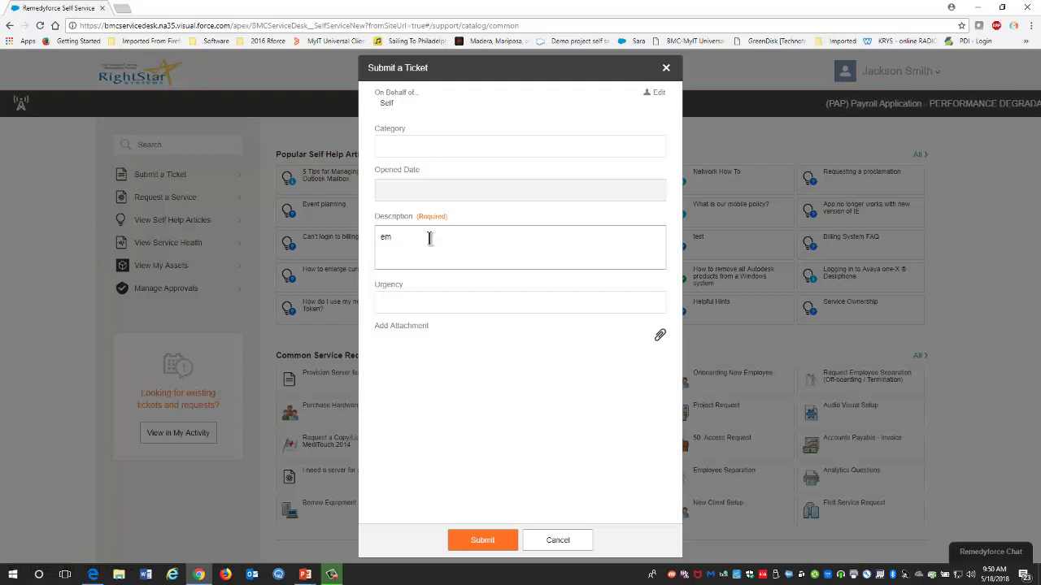
text(ail box too)
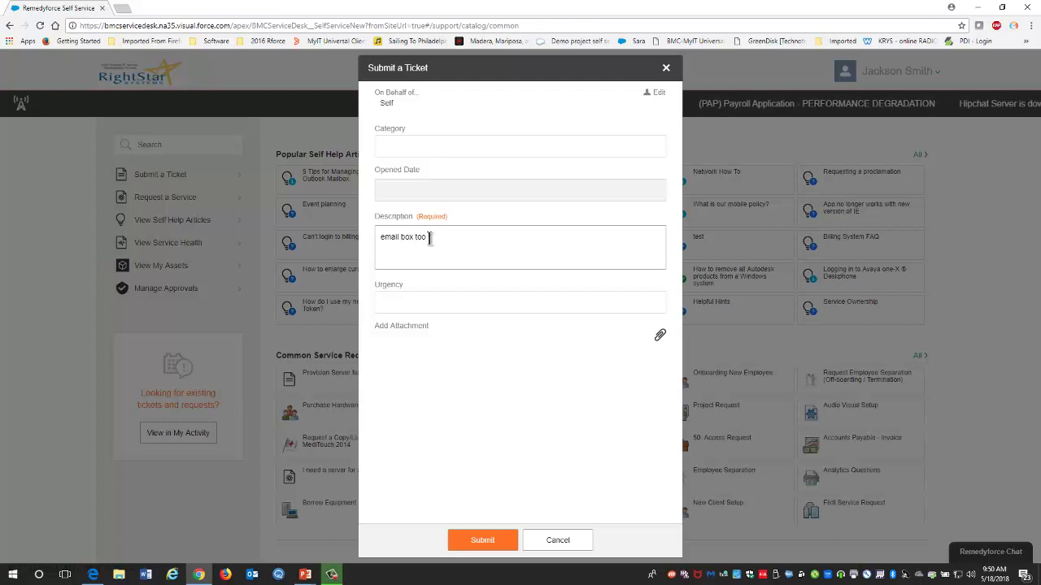
text( full, need larg)
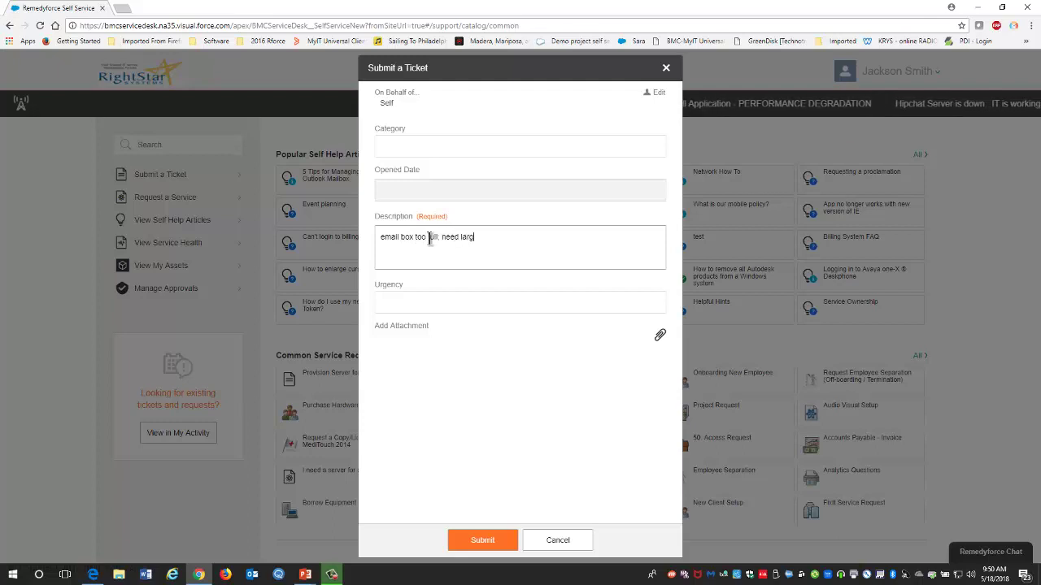
text(er outlook)
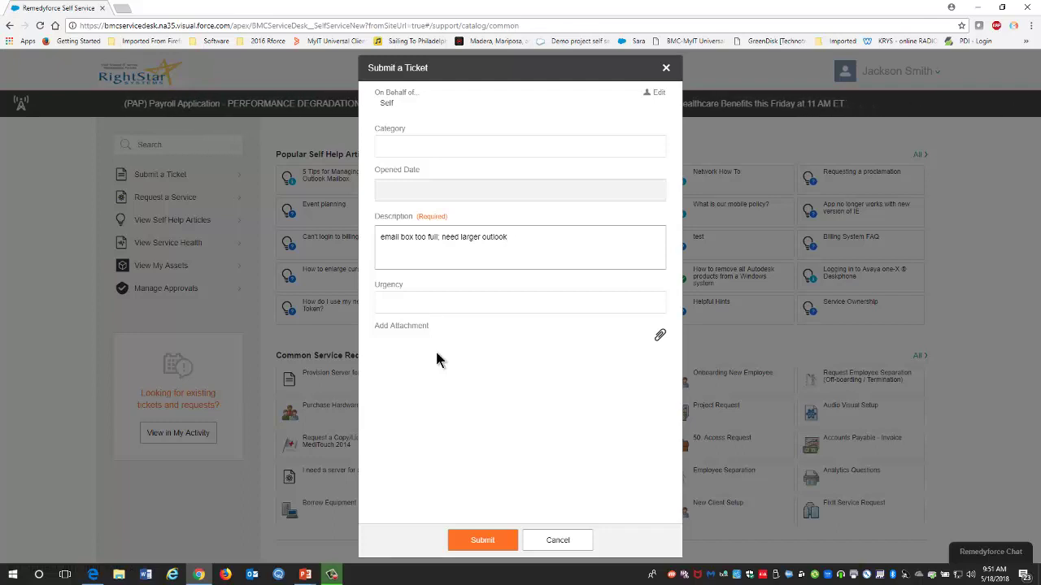
click(492, 540)
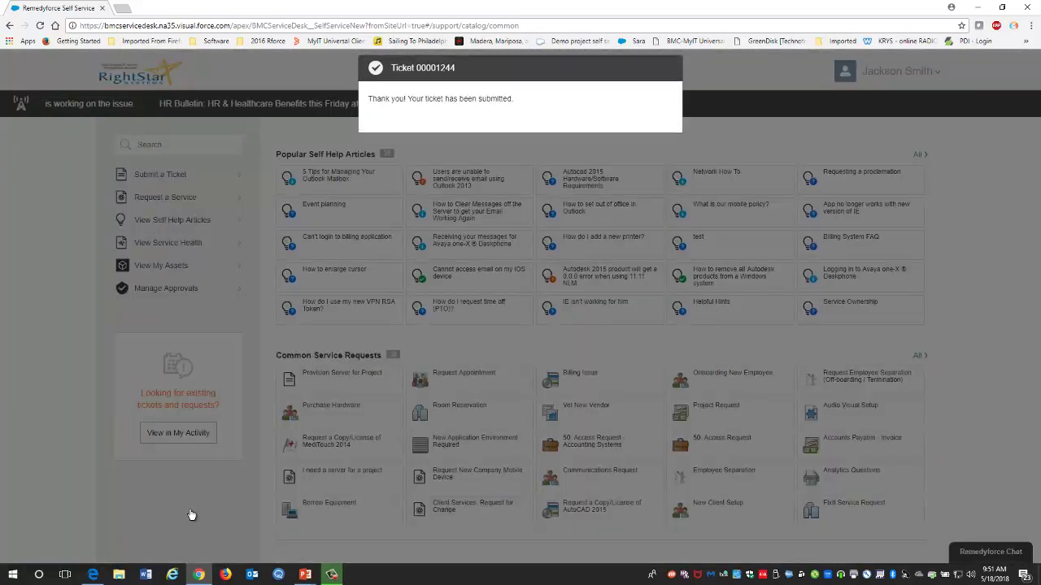
Step: From the Remedyforce Dashboard, open the Remedyforce Console in a new tab
click(92, 575)
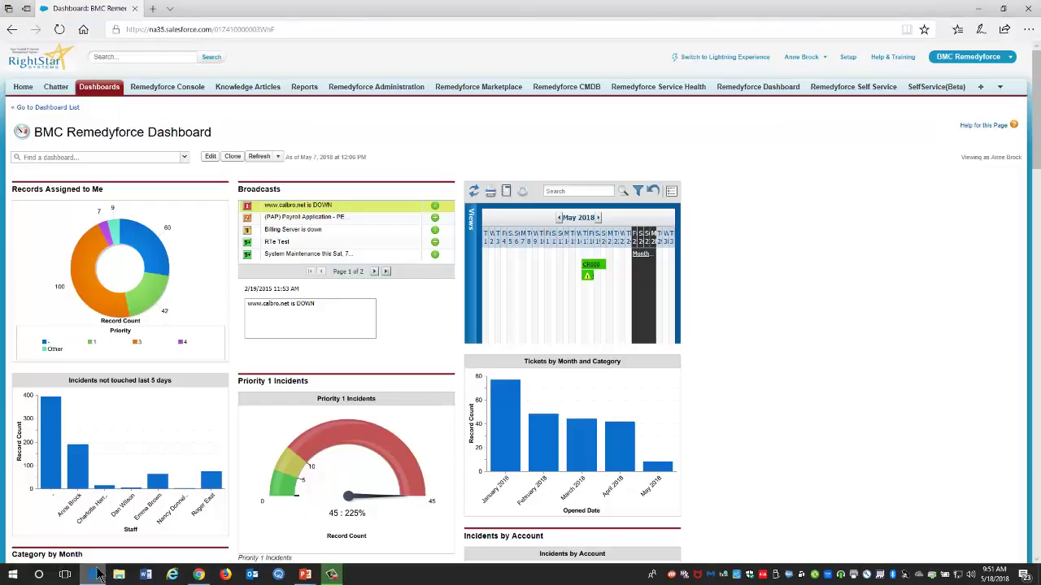
right_click(159, 91)
click(187, 95)
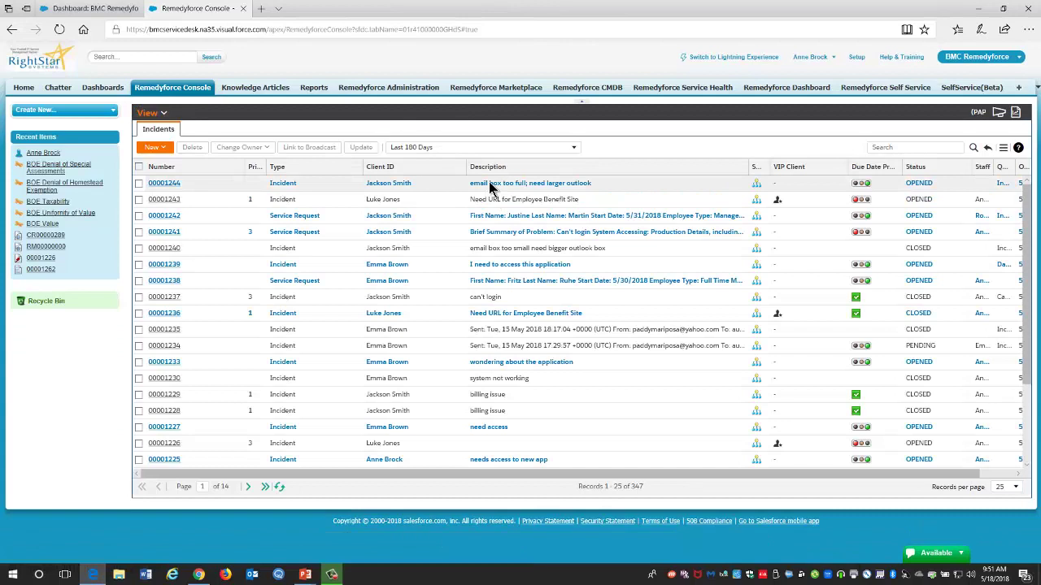
Step: Open incident 00001244, collapse the header, and show its suggested knowledge articles
click(166, 183)
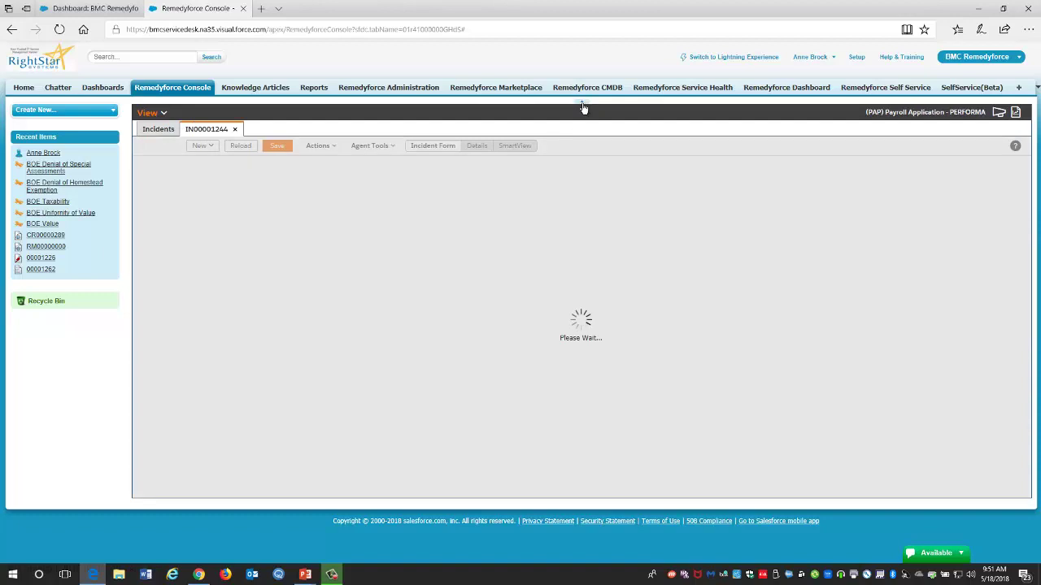
click(582, 105)
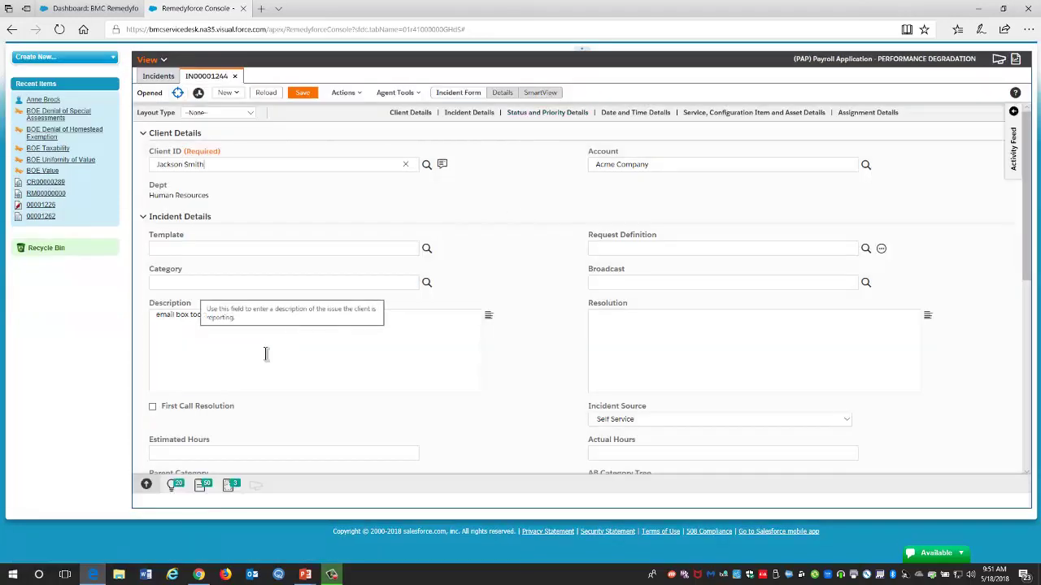
click(158, 482)
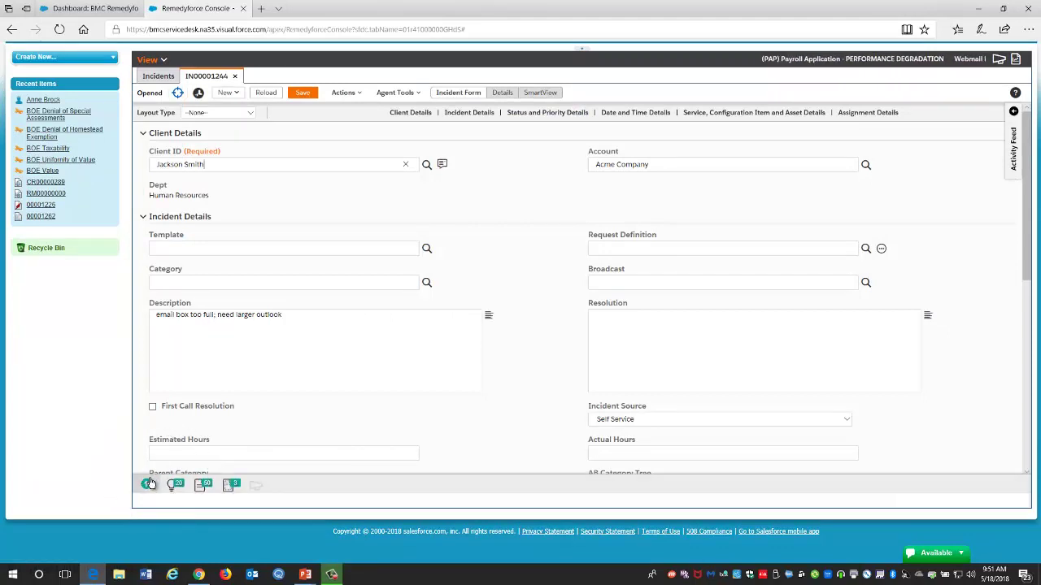
click(146, 486)
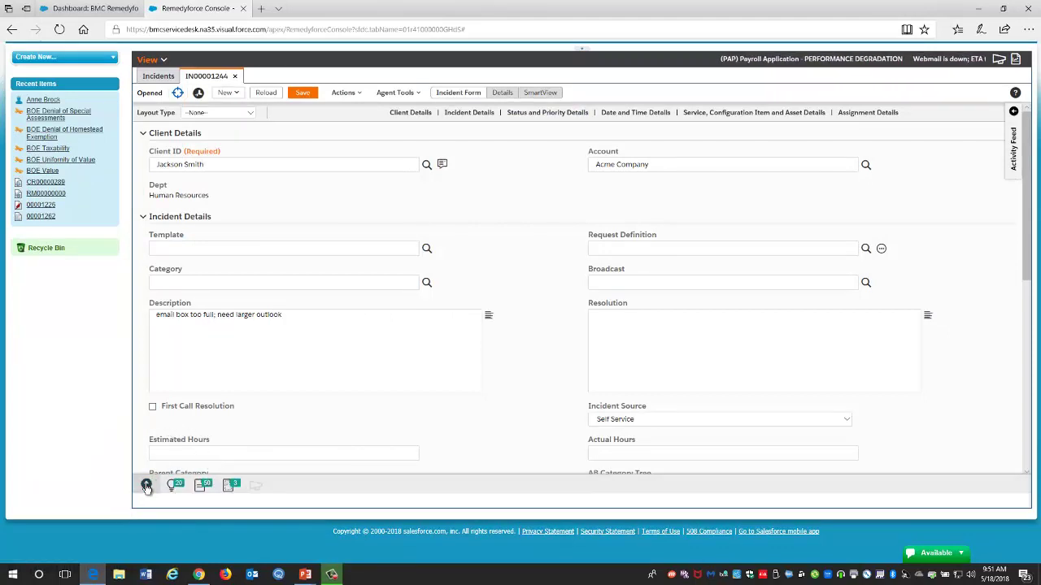
click(146, 488)
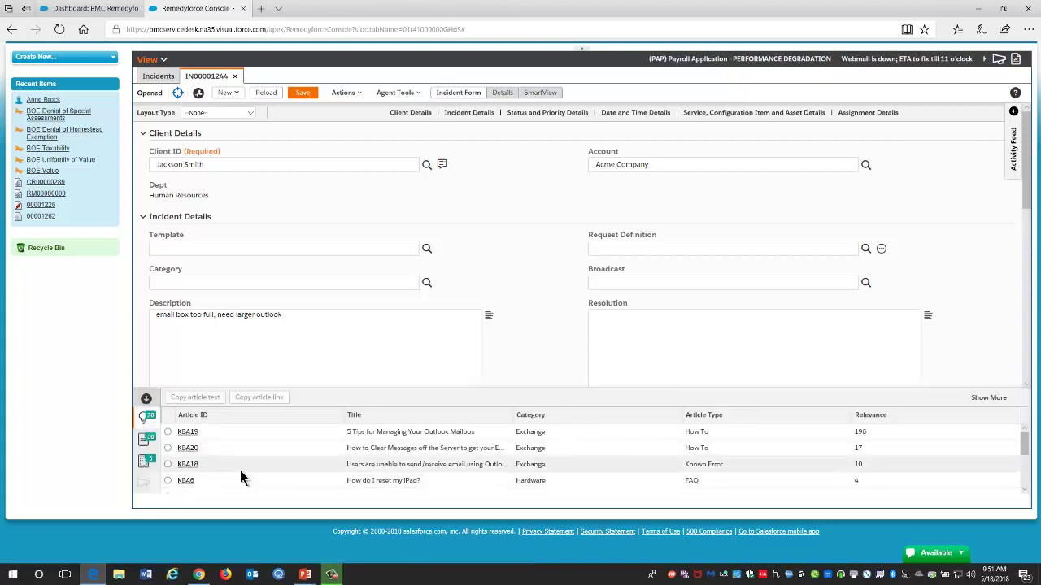
Step: Copy the KBA19 article link into the Resolution, save, and hide the article list
click(168, 432)
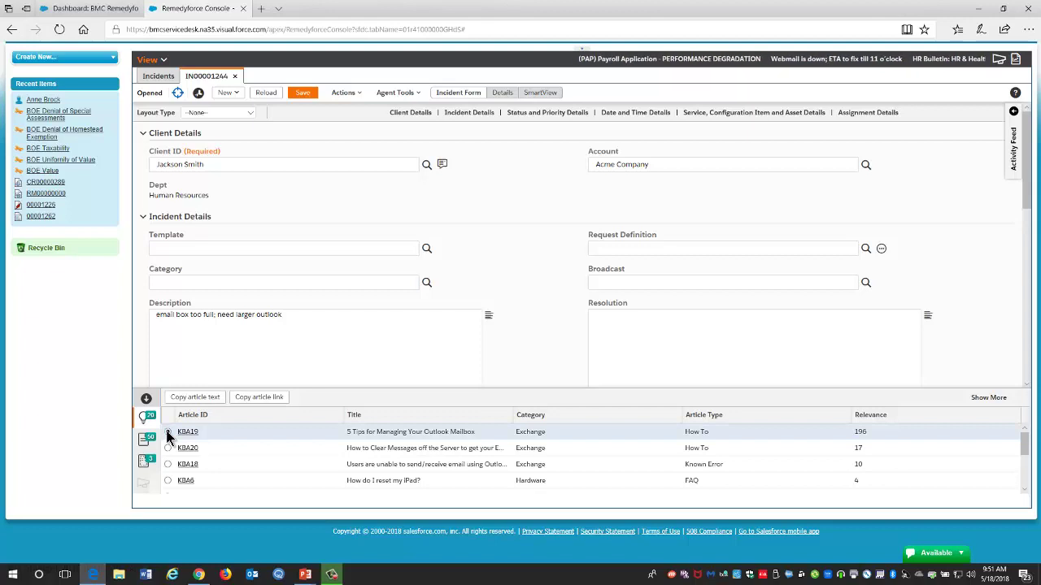
click(252, 397)
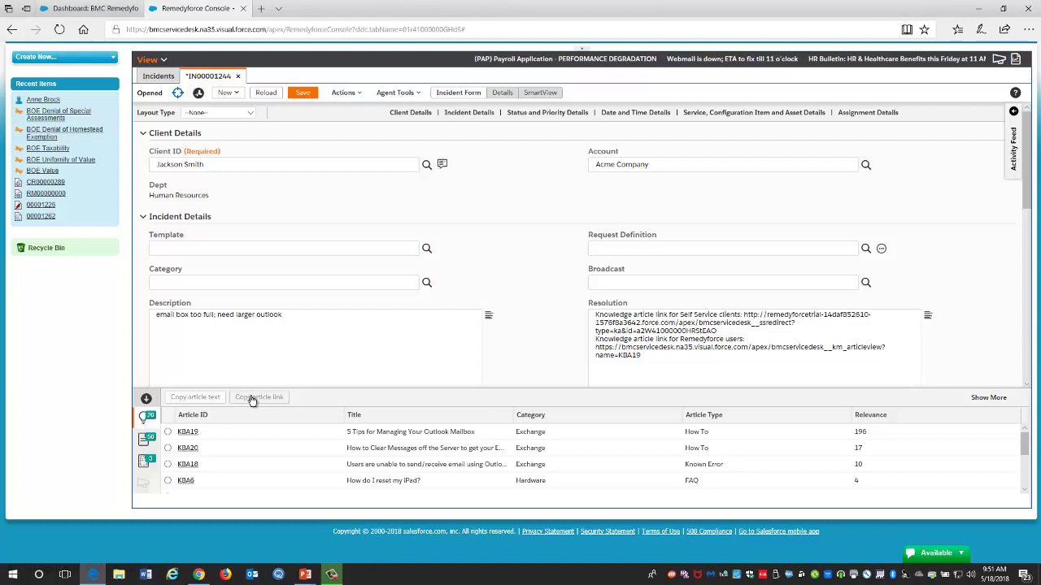
click(304, 92)
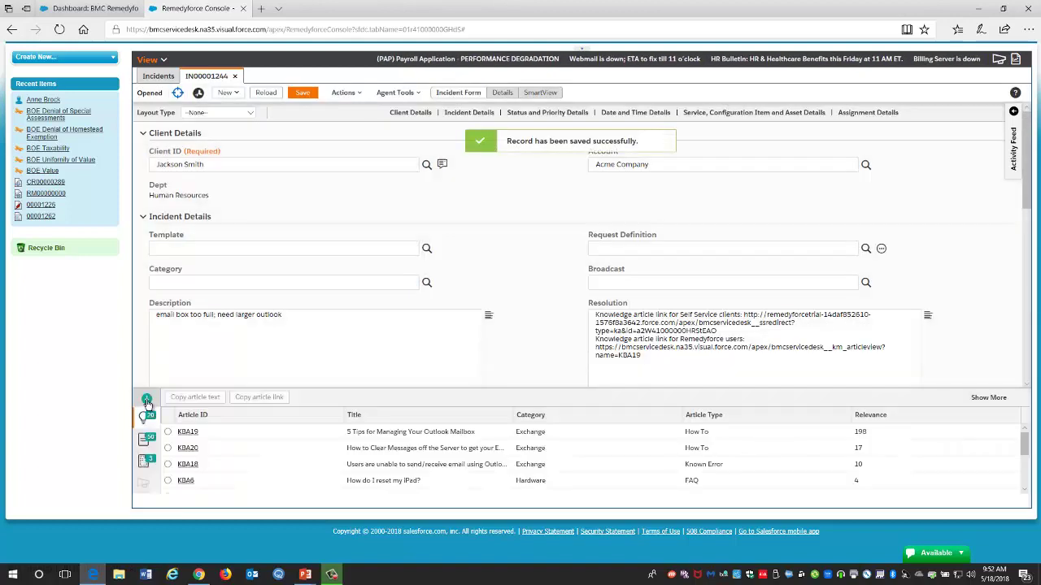
click(146, 401)
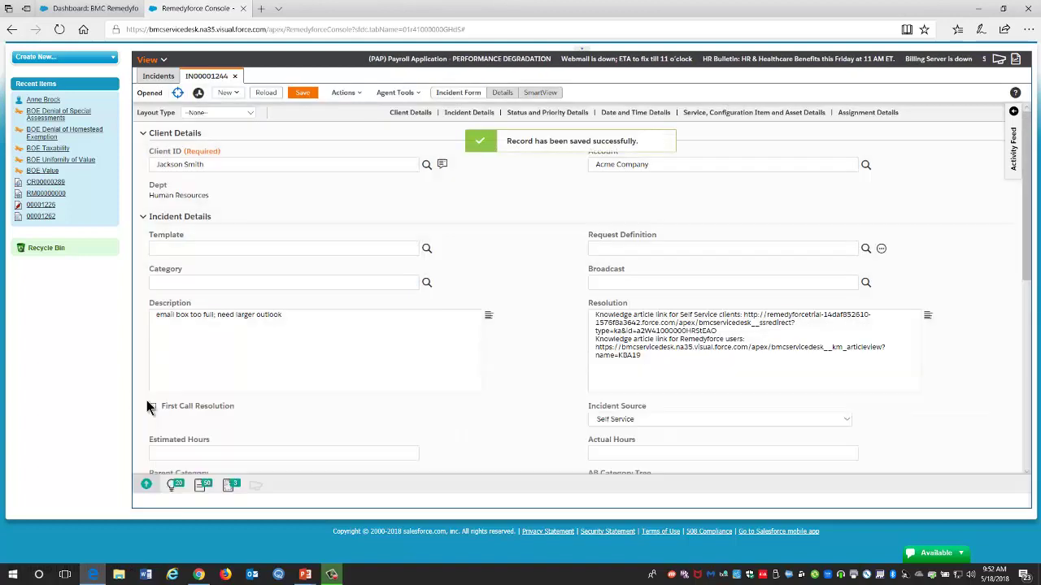
Step: Start an email for incident 00001244 with the body 'Please check this out:'
click(350, 93)
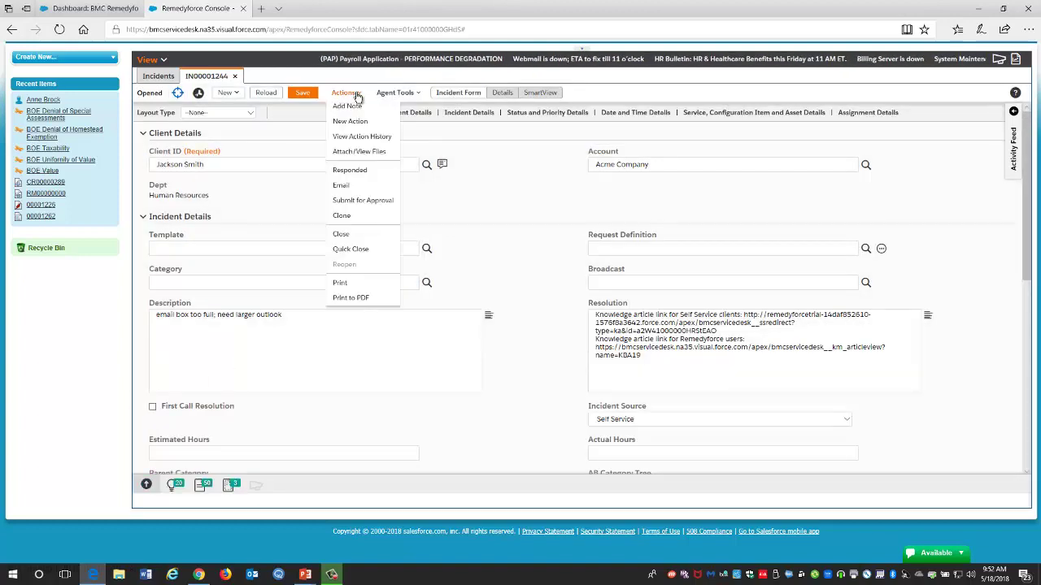
click(357, 186)
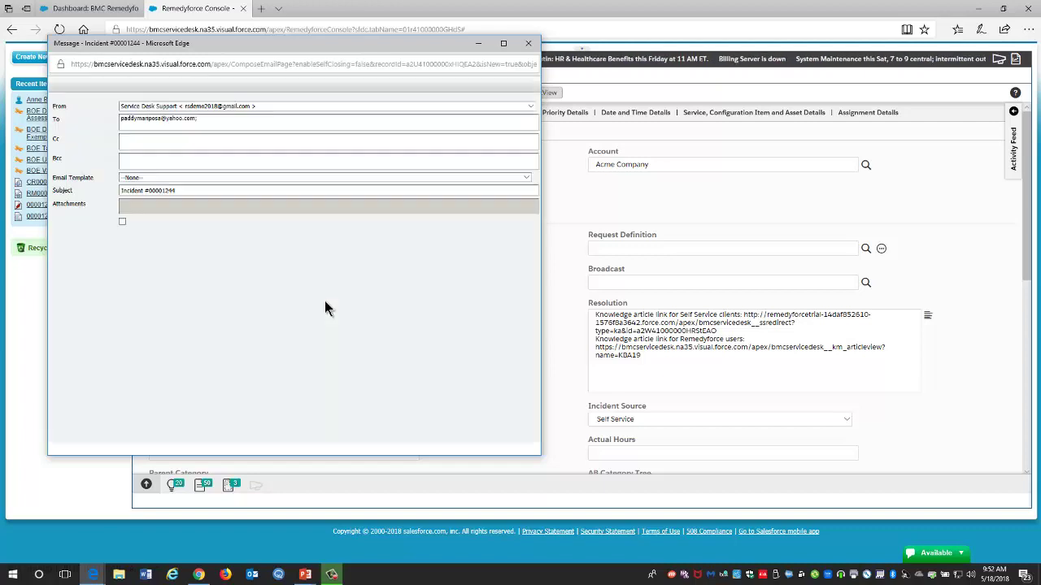
click(231, 184)
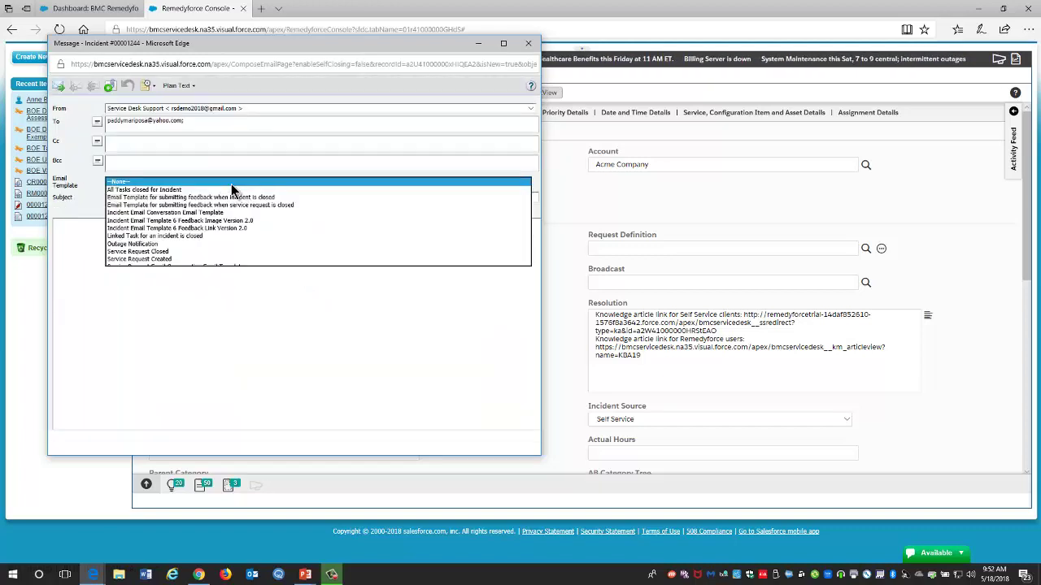
click(259, 275)
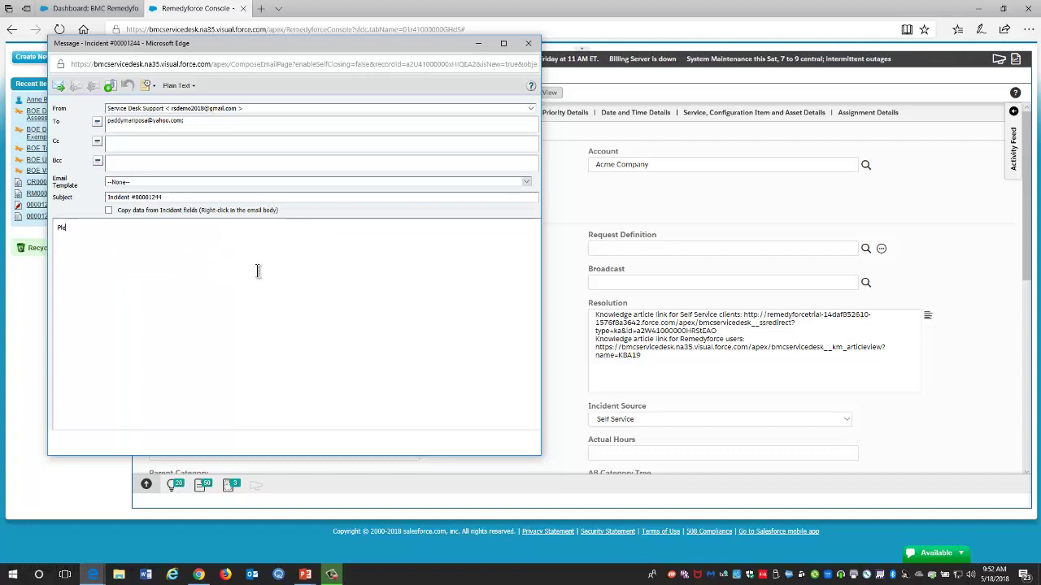
text(Please check this out:)
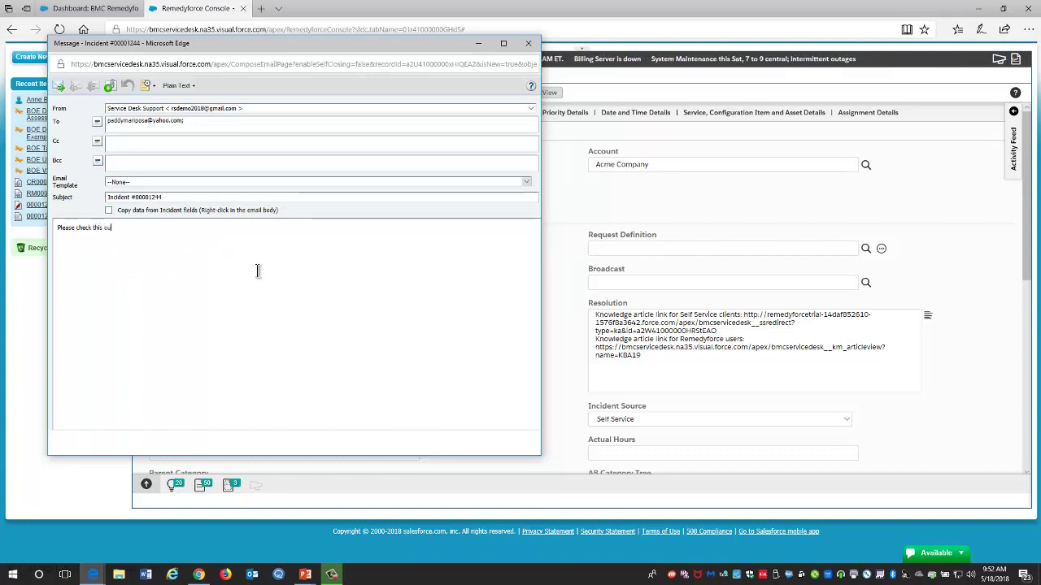
Step: Insert the incident's Resolution field into the email body and send it
click(109, 211)
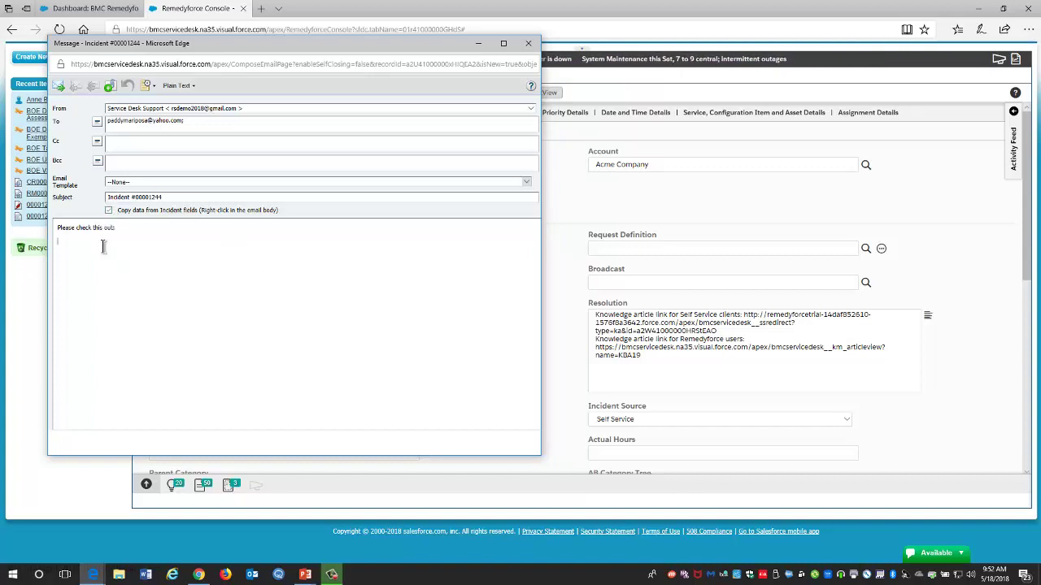
right_click(103, 246)
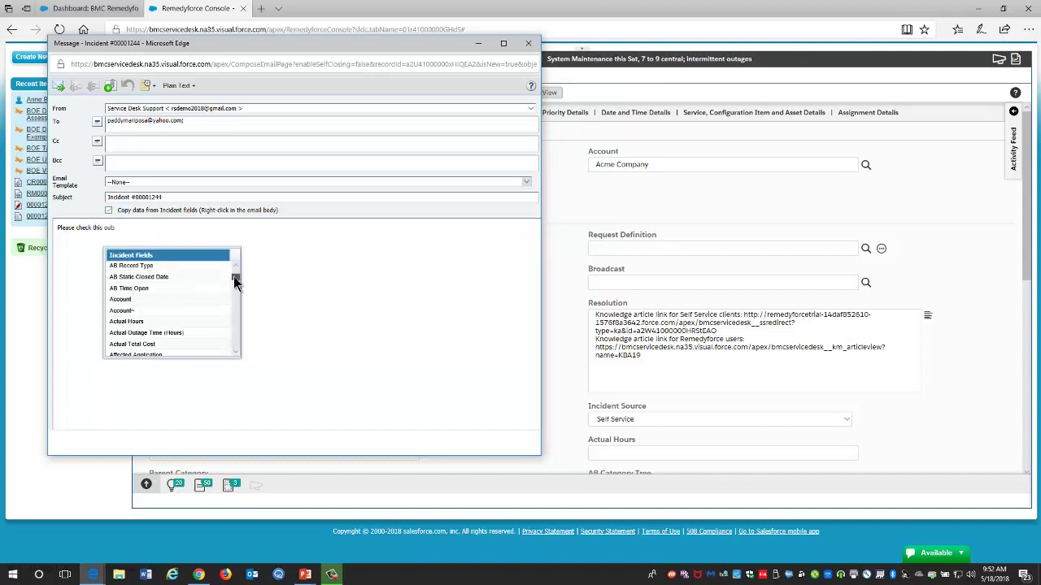
drag(234, 279, 222, 326)
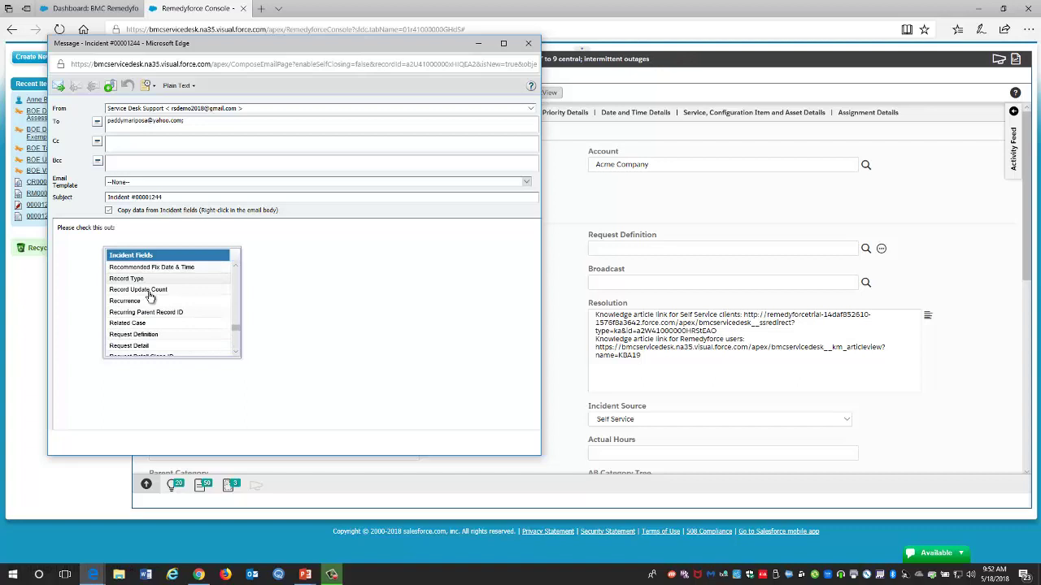
scroll(147, 300, down, 2)
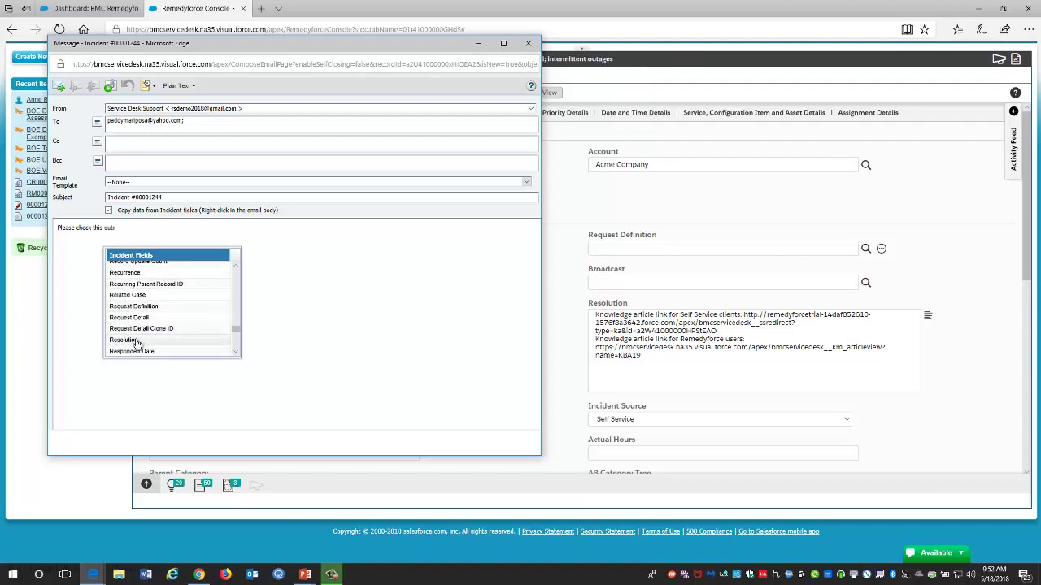
click(135, 340)
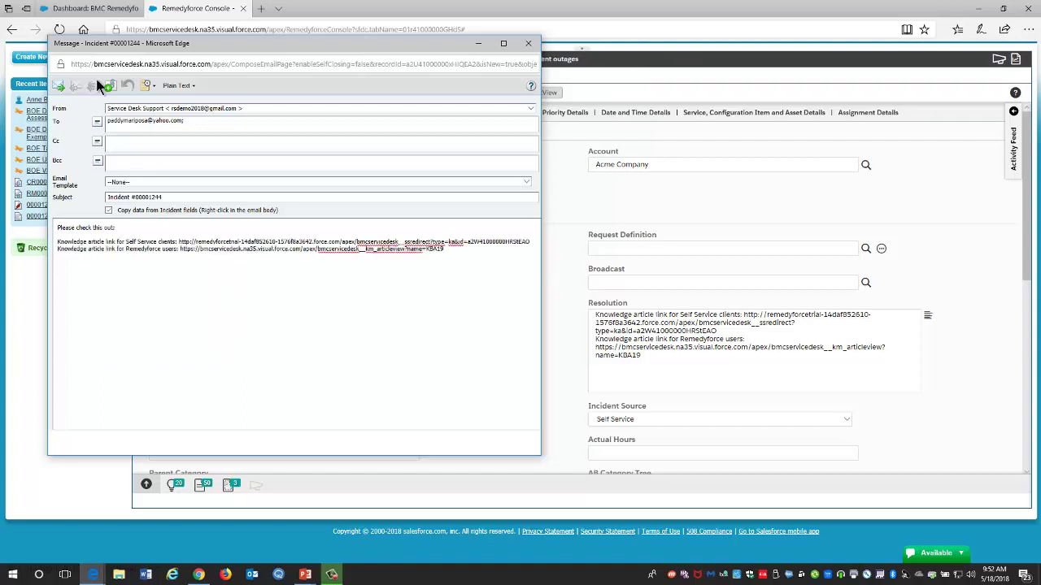
click(57, 86)
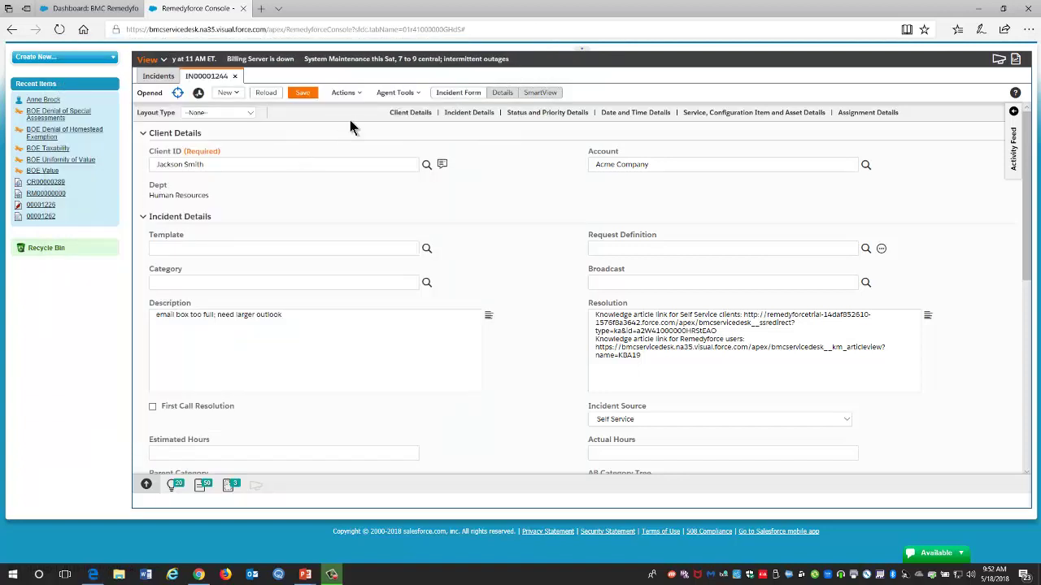
Step: Quick Close incident IN00001244 from the Actions menu
click(353, 95)
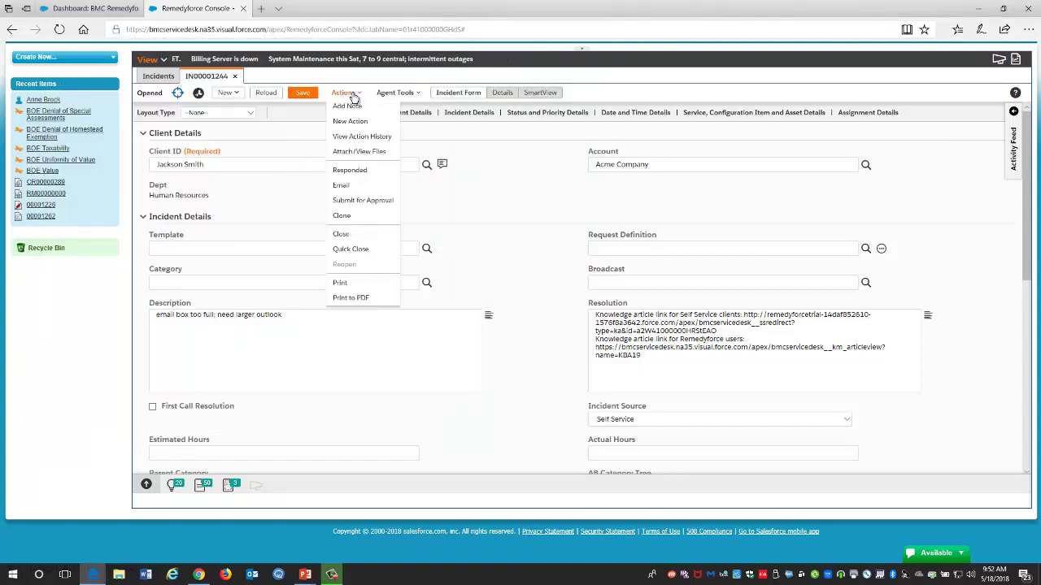
click(369, 249)
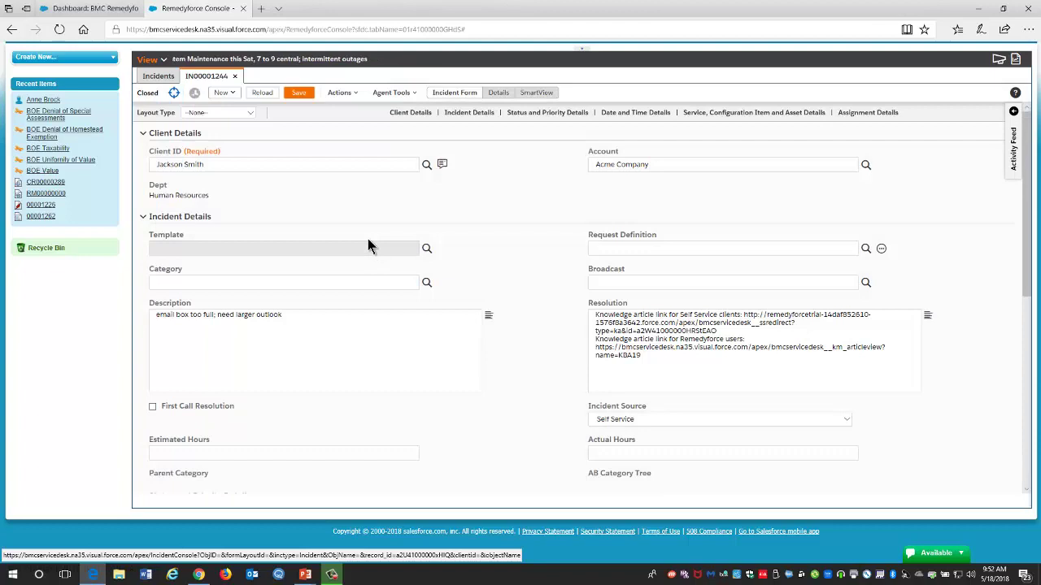
click(221, 94)
Step: Create a new incident and choose the Acme Company client in Client ID
click(240, 109)
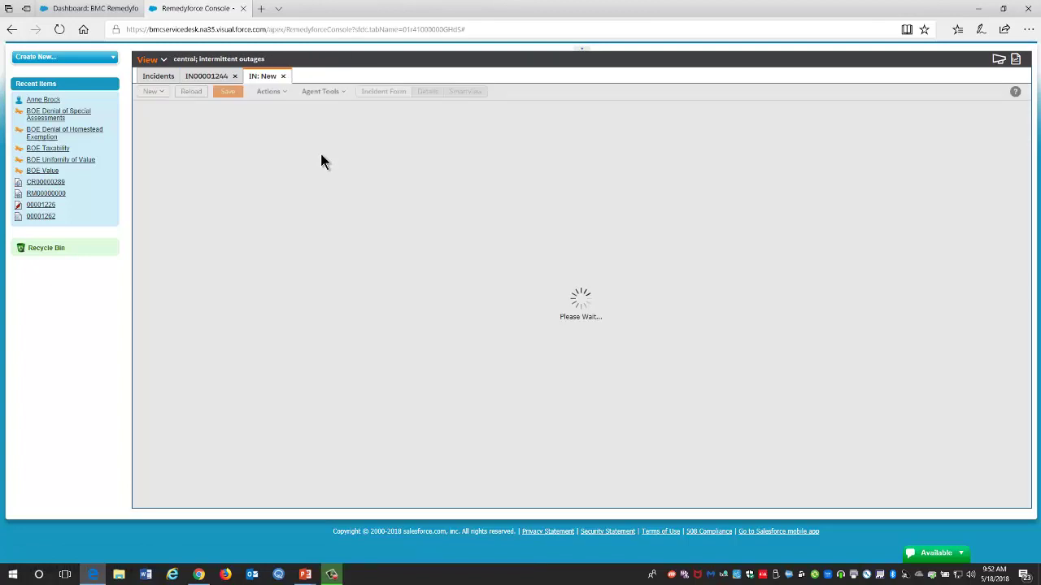
text(l)
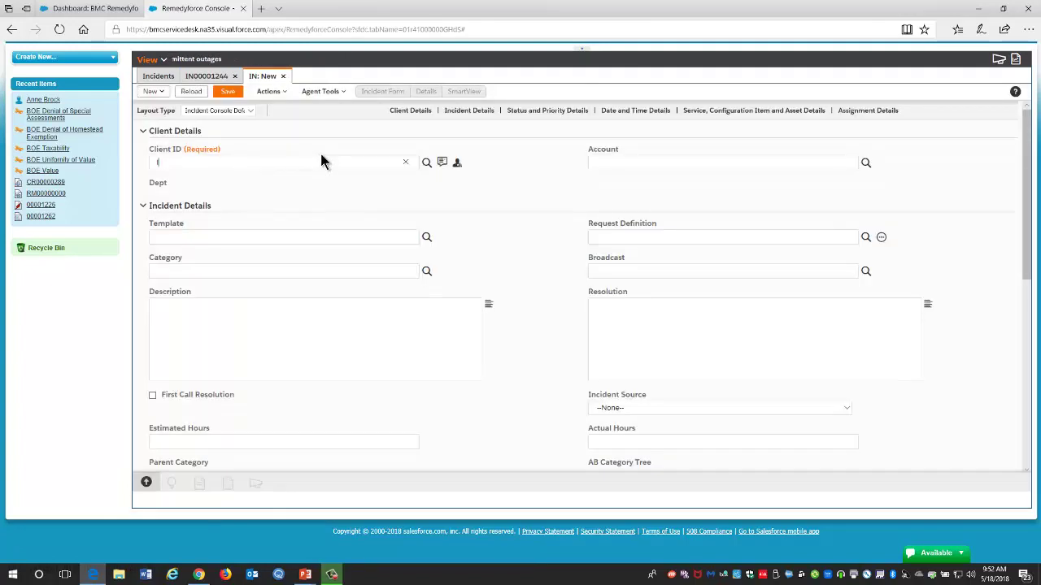
text(uke)
key(Return)
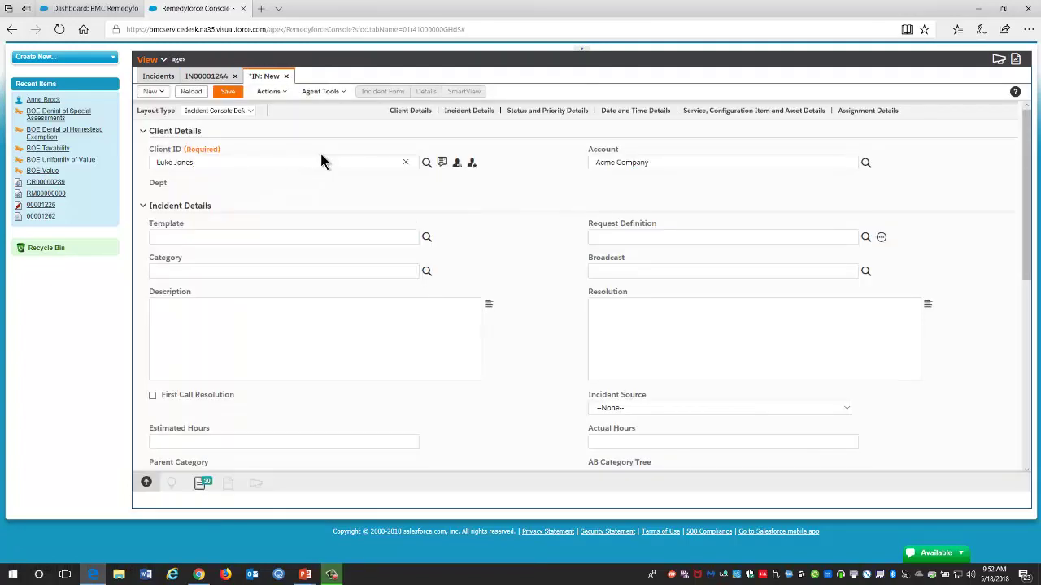
mouse_move(472, 165)
click(471, 163)
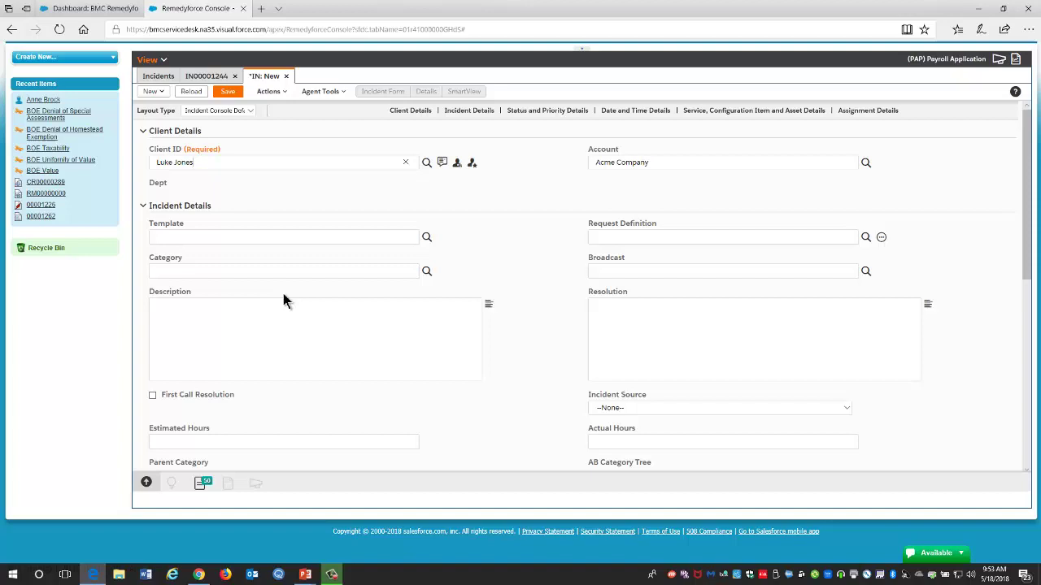
Step: Apply the Employee Benefit URL template and save the incident as IN00001245
click(273, 236)
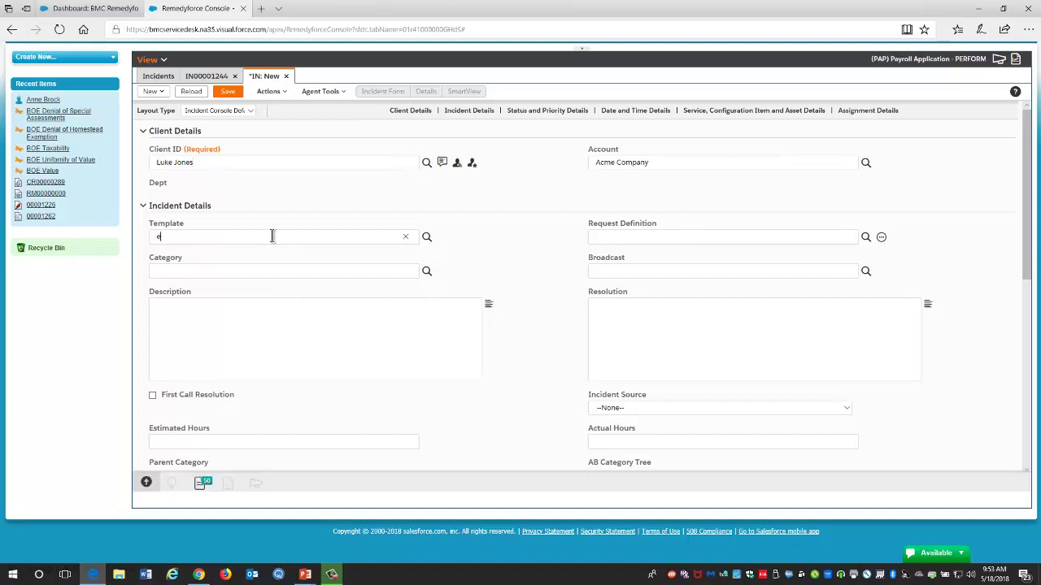
text(employee)
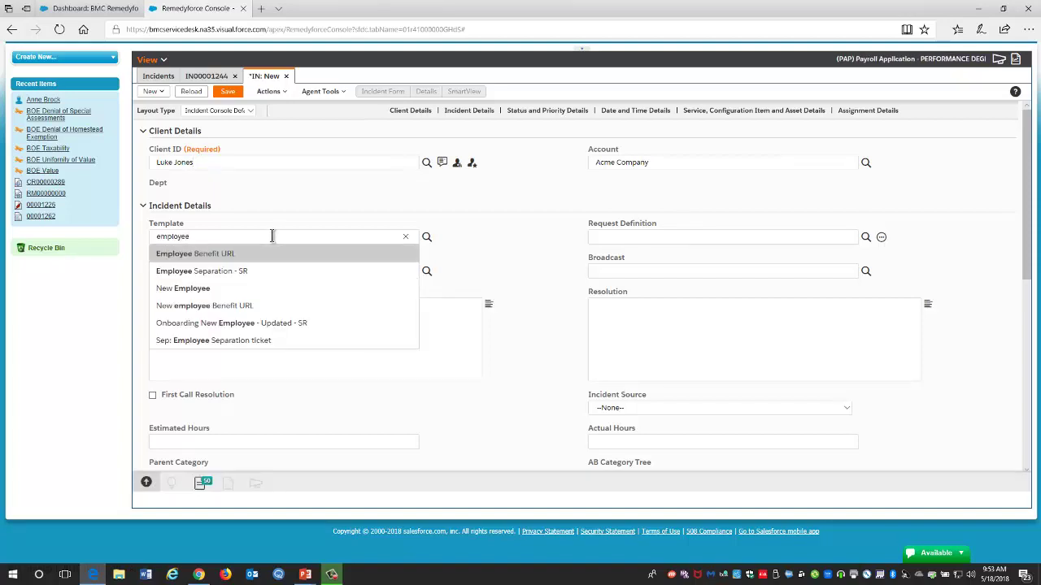
click(226, 254)
click(454, 333)
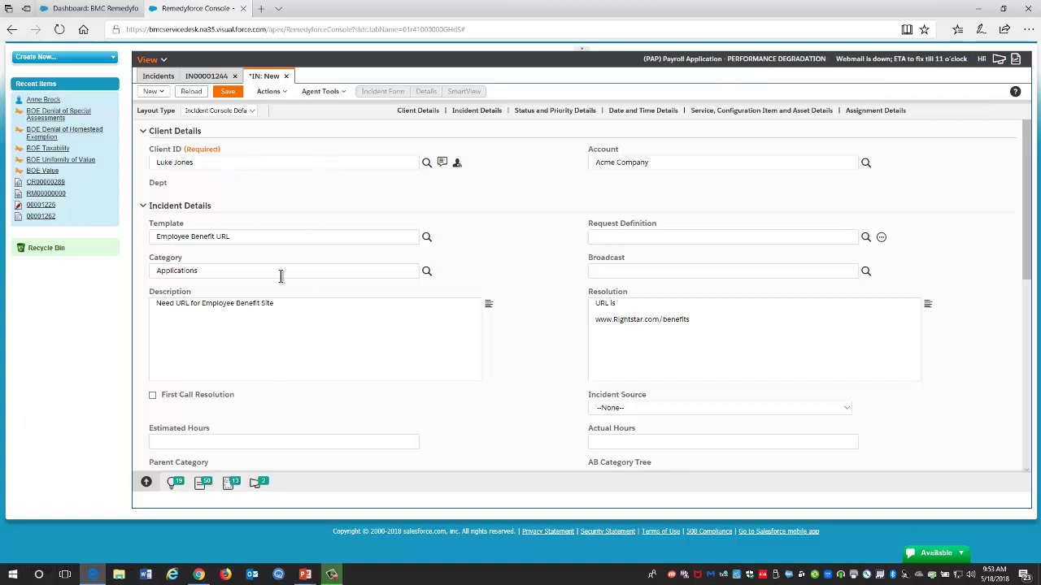
scroll(286, 293, down, 3)
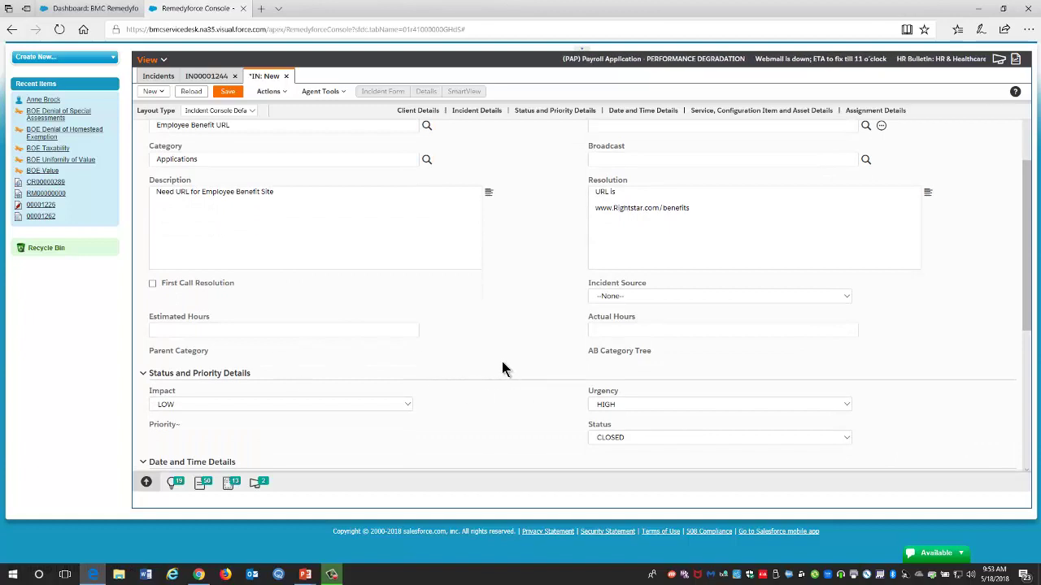
drag(690, 208, 526, 203)
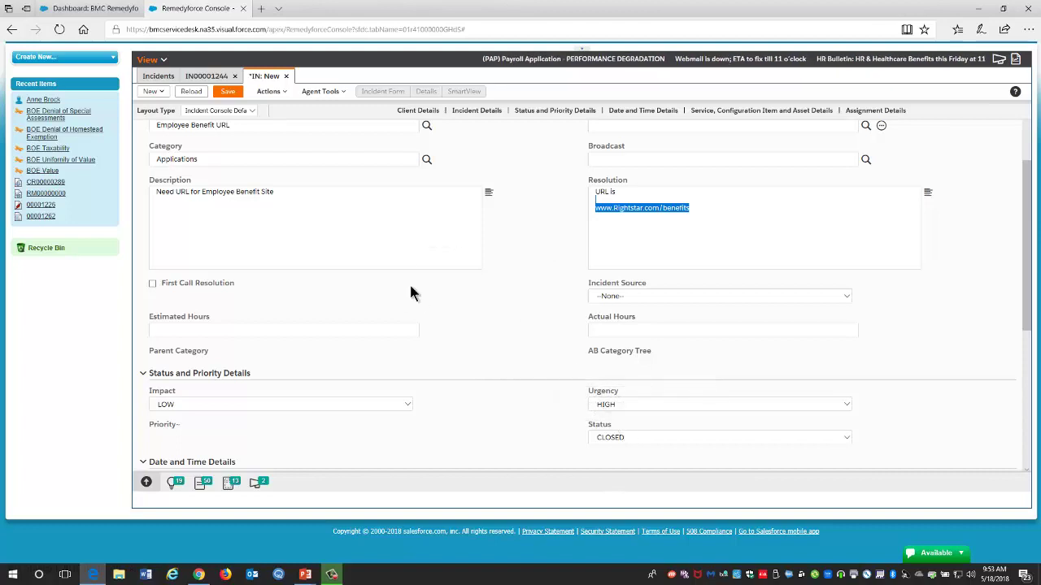
scroll(378, 274, up, 3)
click(230, 94)
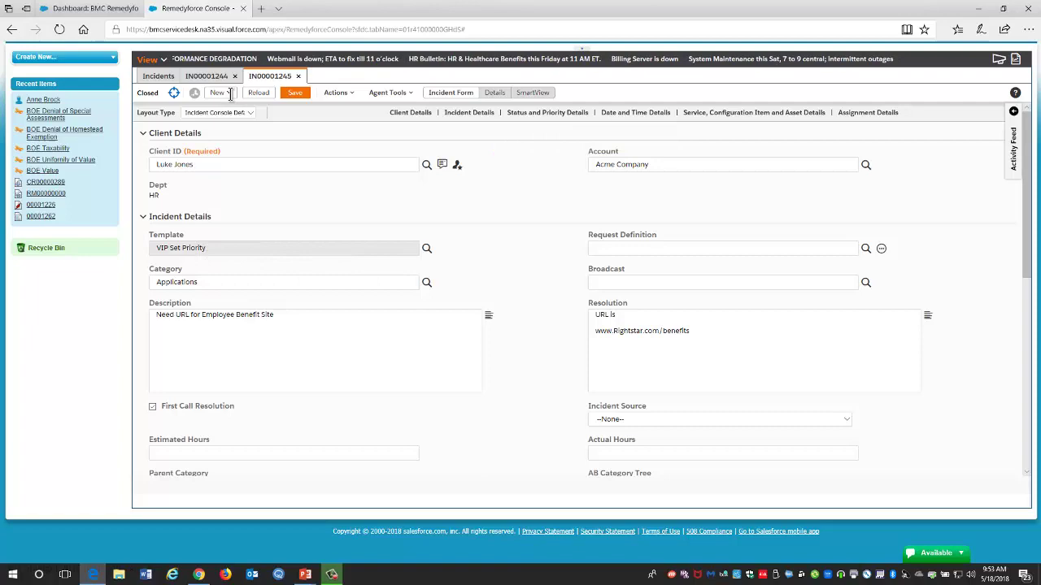
Step: Submit a Billing Issue request with summary 'can't login' and System Accessing set to Production
click(198, 575)
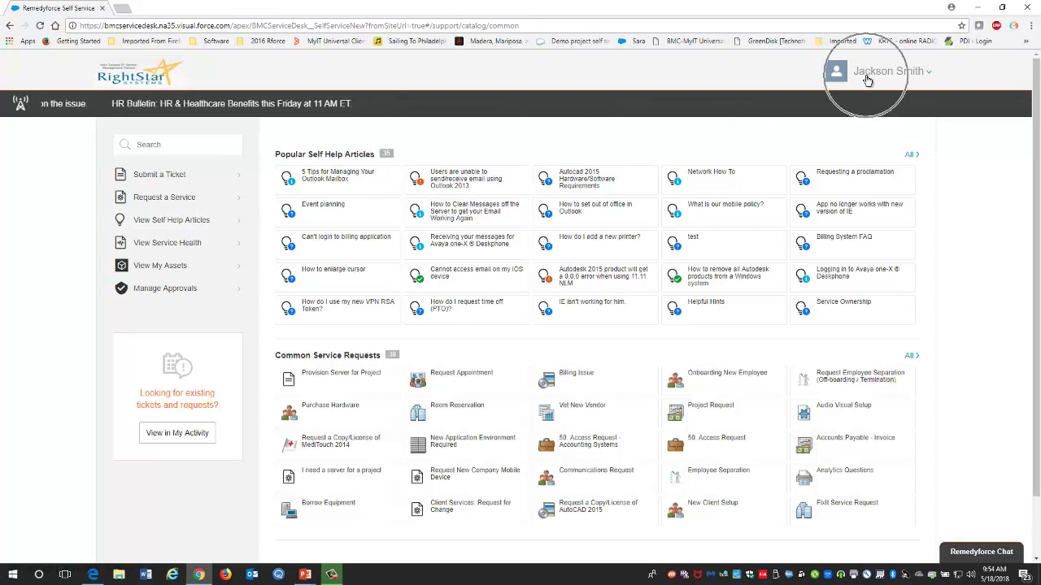
click(575, 377)
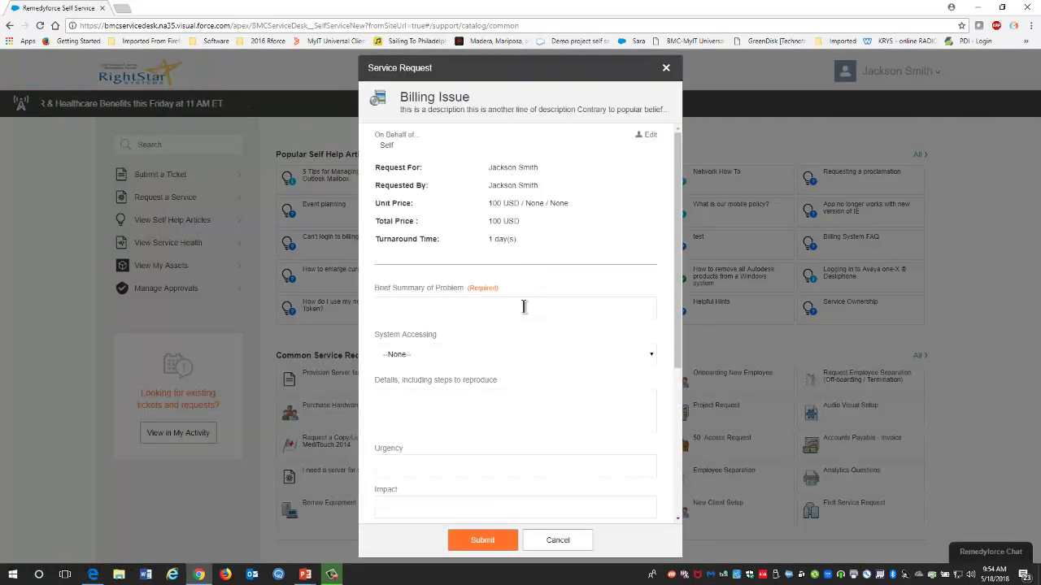
click(523, 307)
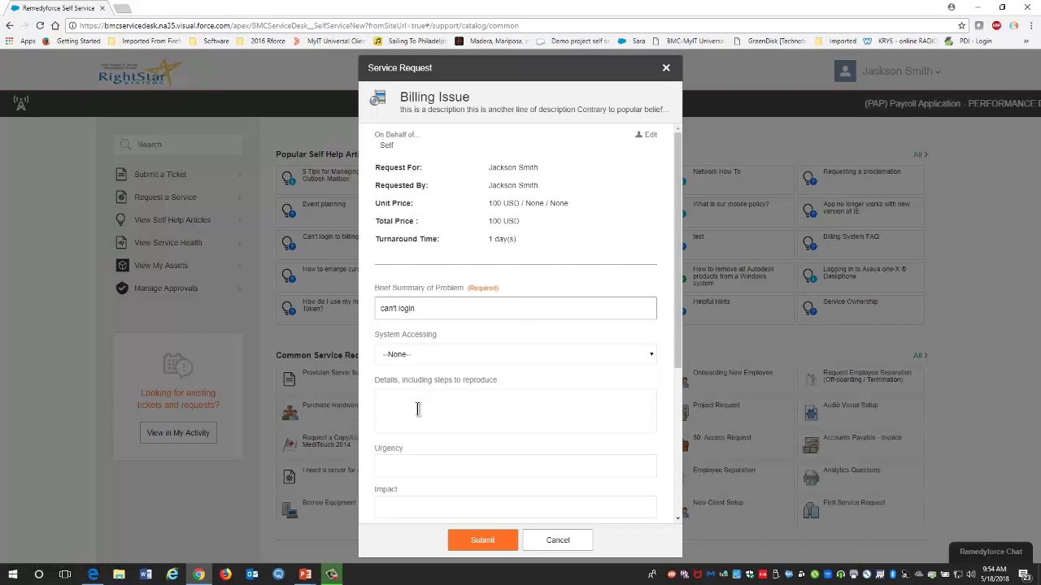
click(437, 361)
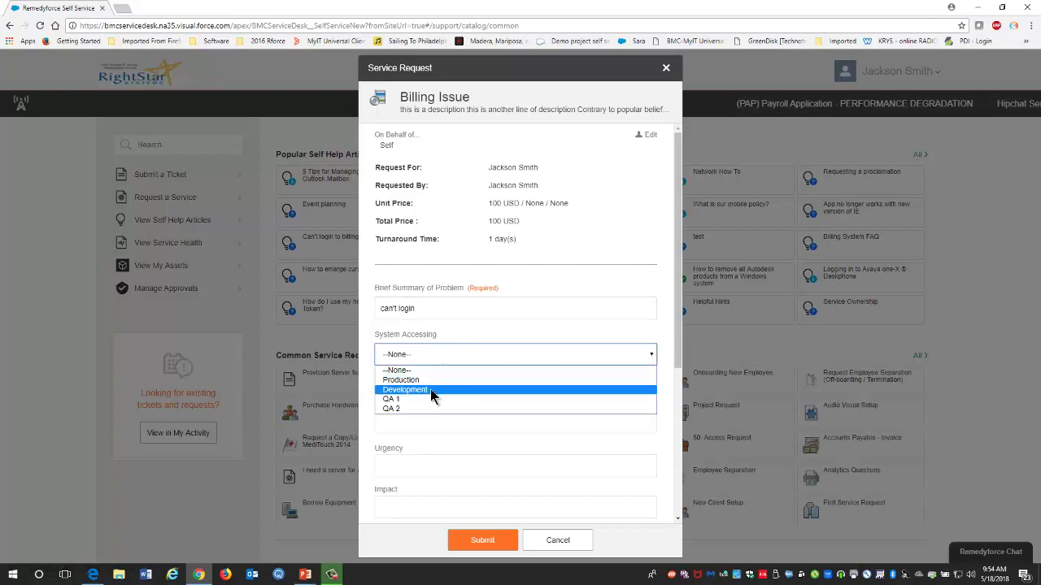
click(431, 389)
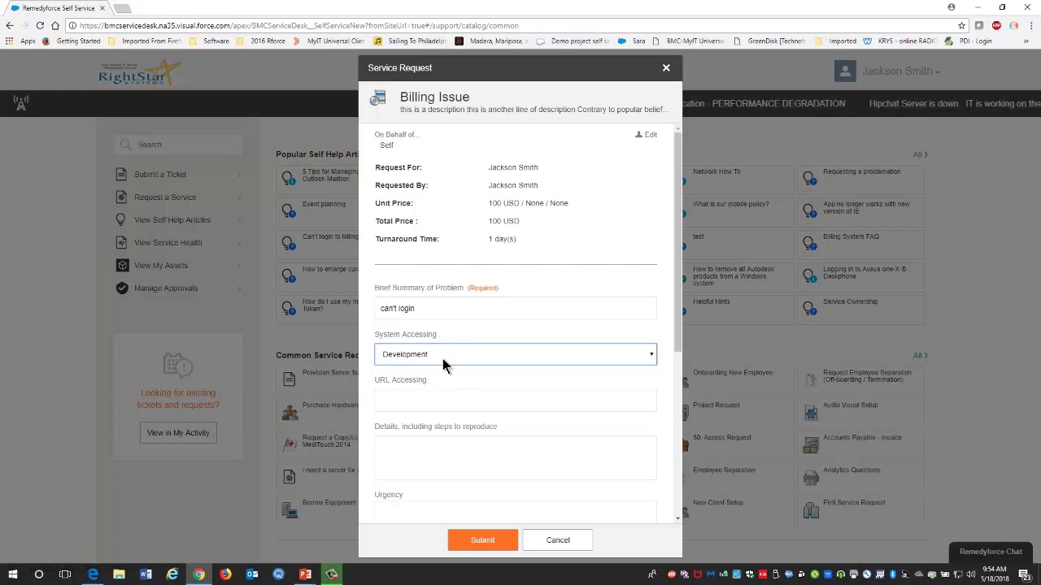
click(442, 358)
click(435, 379)
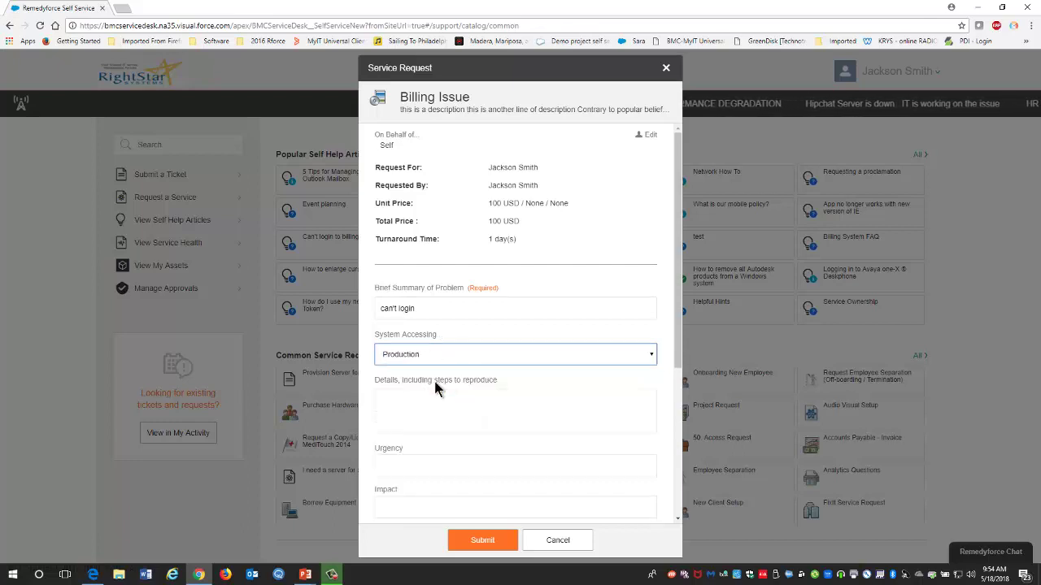
scroll(433, 378, down, 3)
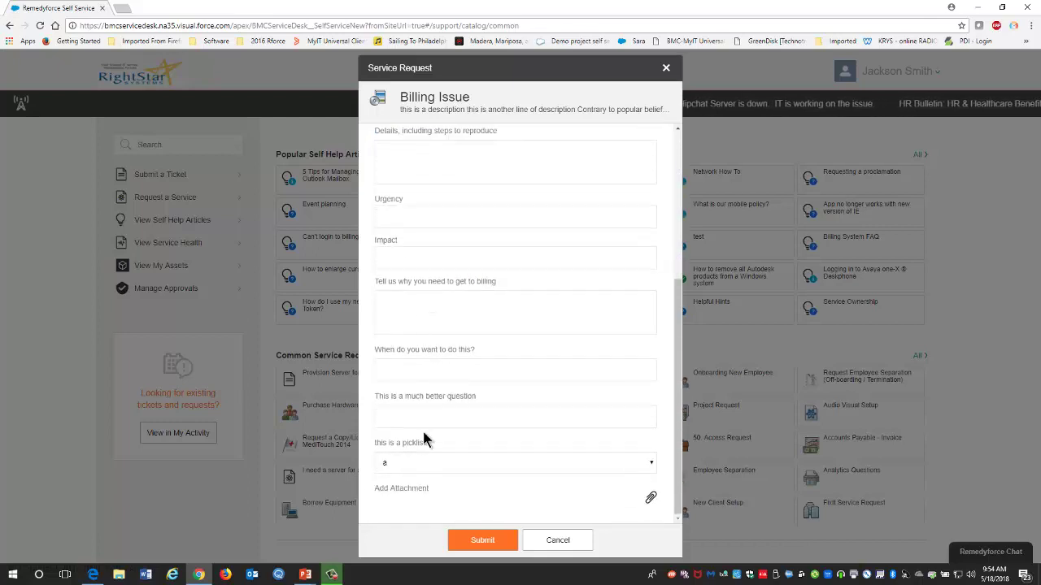
scroll(425, 426, up, 3)
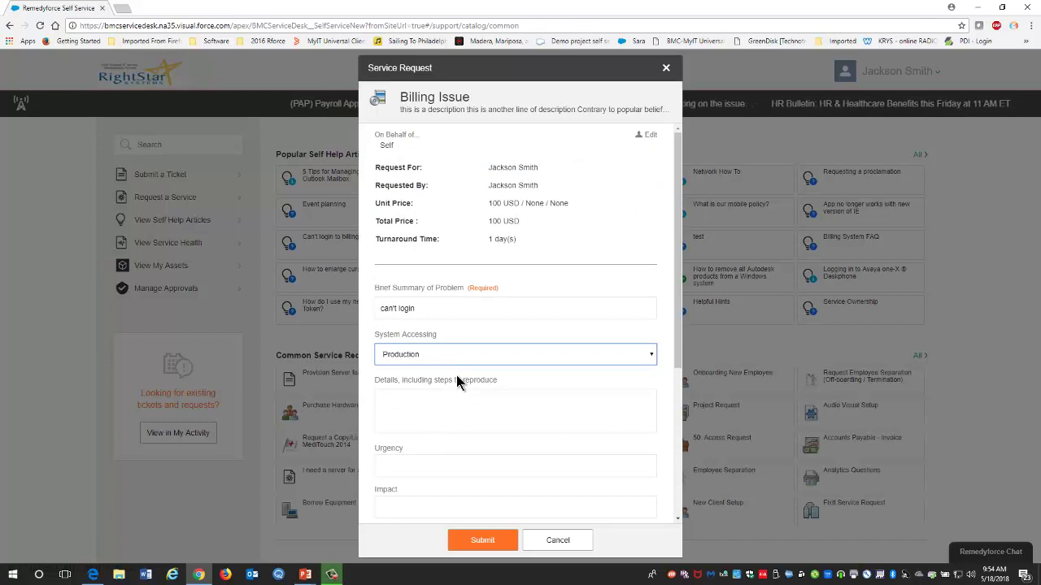
click(486, 543)
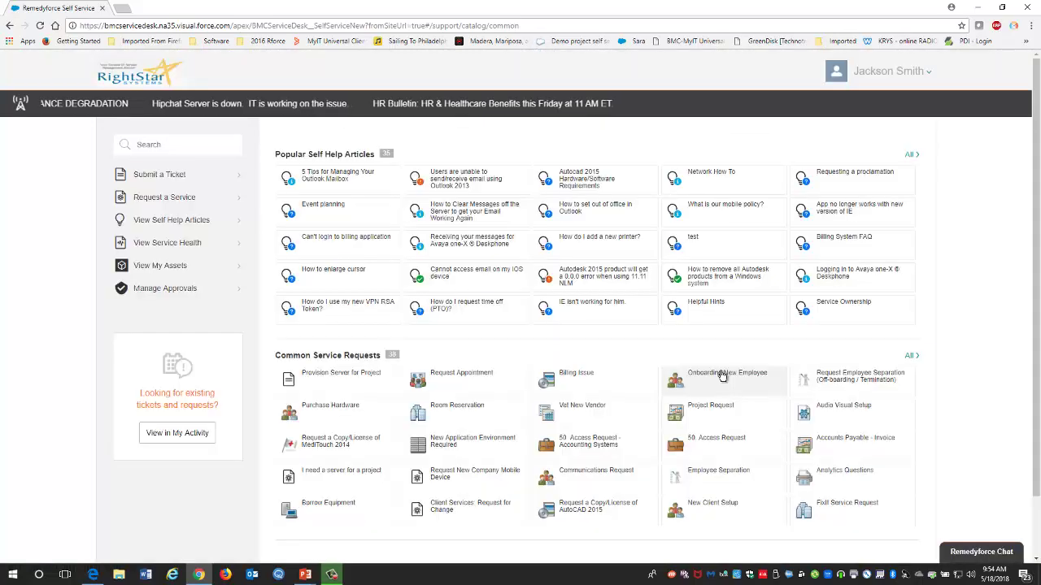
Step: Open the Onboarding New Employee form and enter the new hire's first name
click(721, 375)
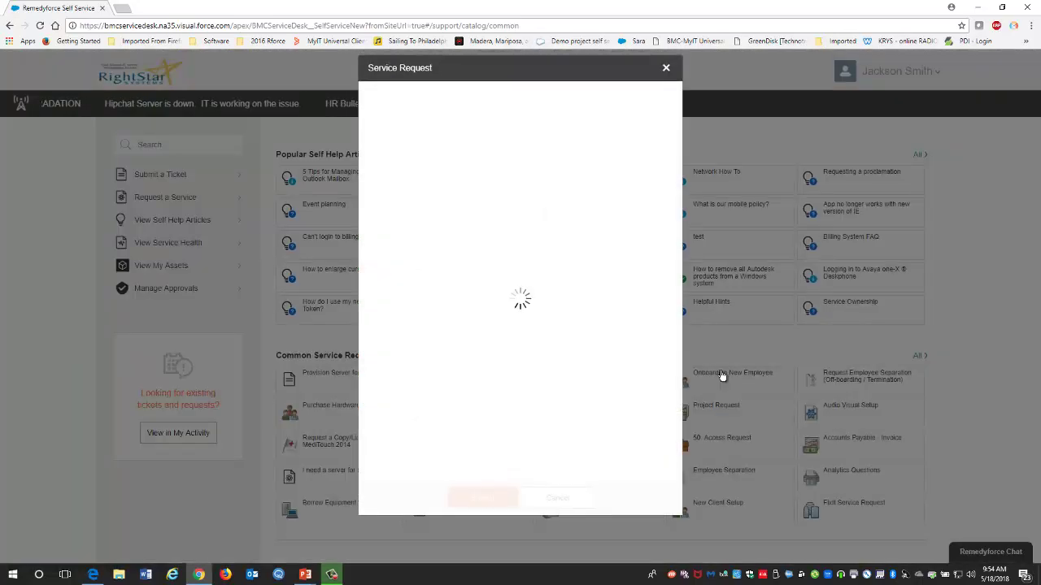
scroll(527, 282, down, 6)
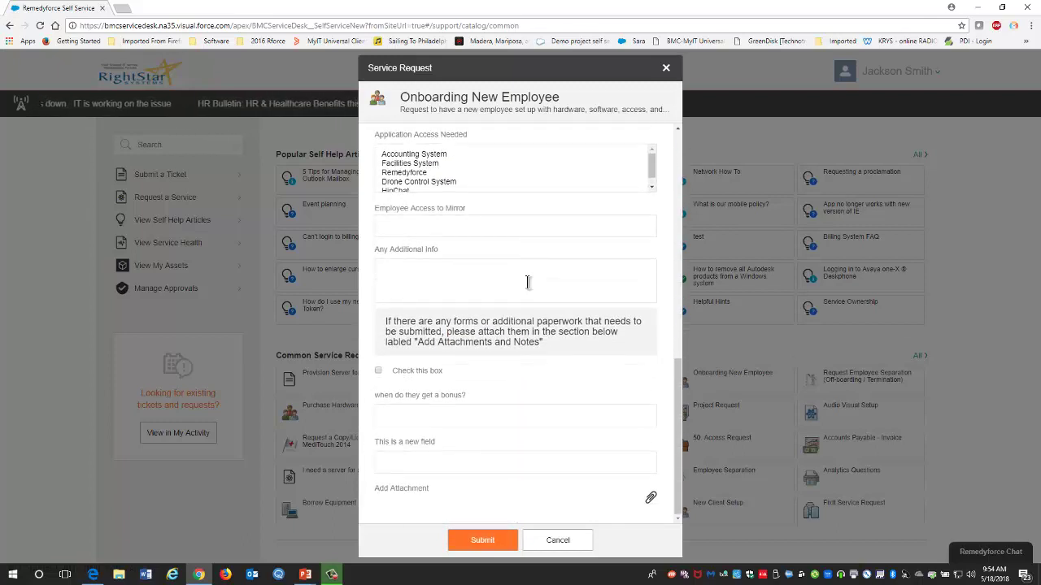
scroll(527, 284, up, 6)
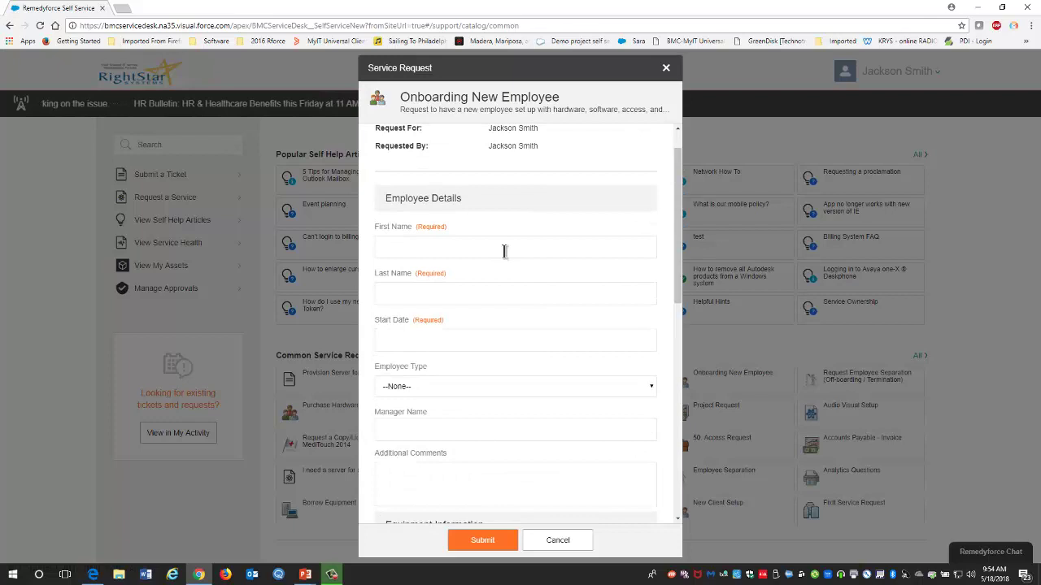
click(502, 251)
text(John)
key(Tab)
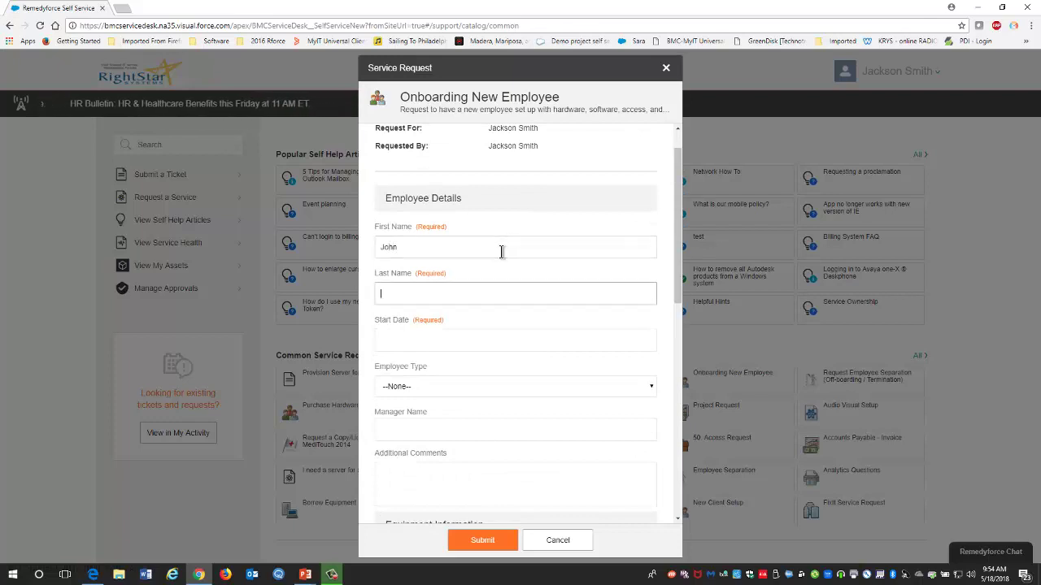
key(Tab)
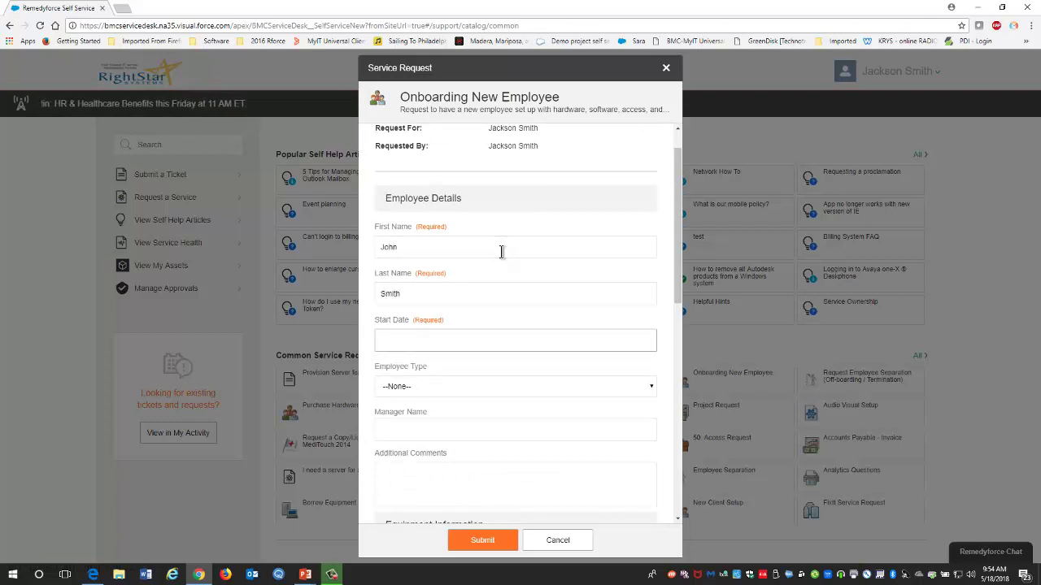
Step: Set start date 05/31/2018, Full Time, Laptop with accessories, and submit the request
click(460, 333)
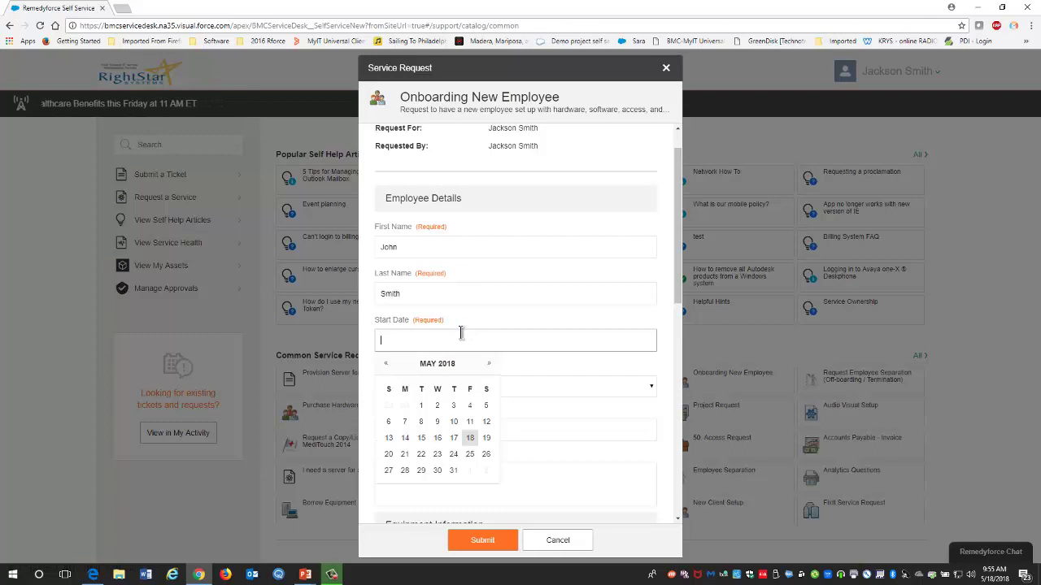
click(455, 470)
click(437, 387)
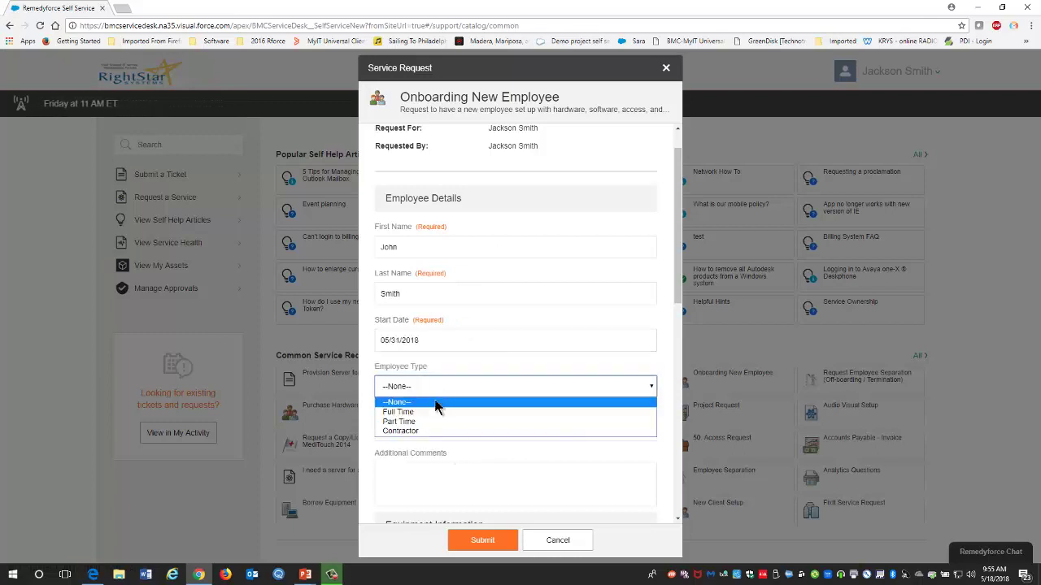
click(430, 411)
scroll(450, 357, down, 2)
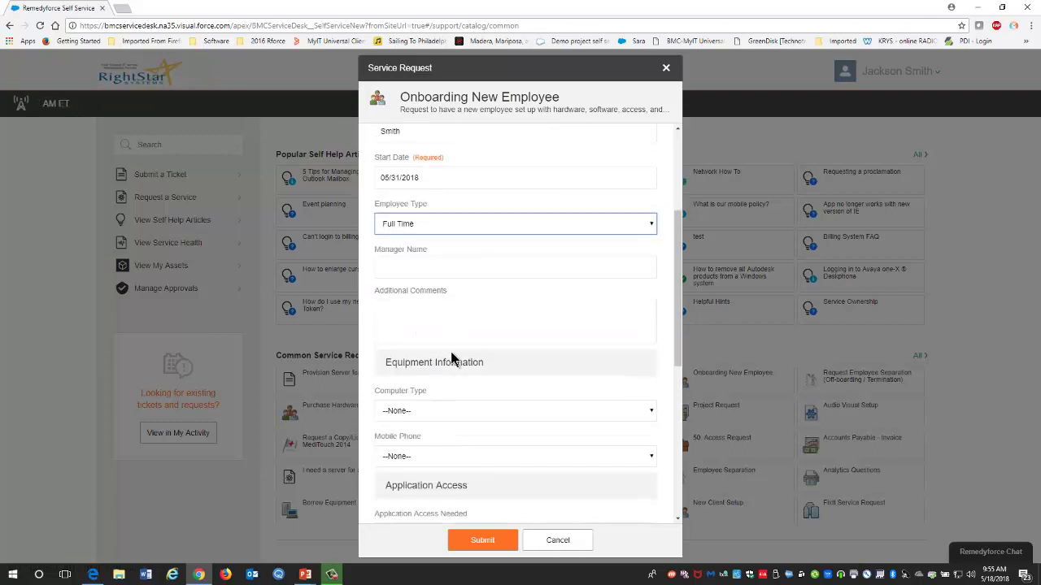
click(442, 412)
click(432, 446)
scroll(431, 403, down, 1)
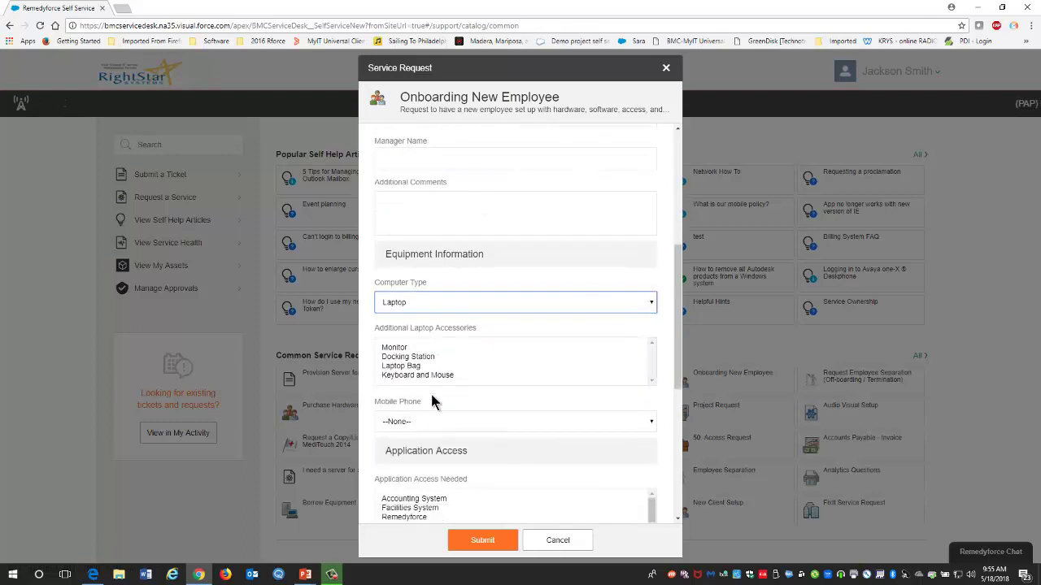
mouse_move(429, 356)
mouse_down()
mouse_move(431, 374)
mouse_move(438, 363)
mouse_up()
scroll(442, 399, down, 2)
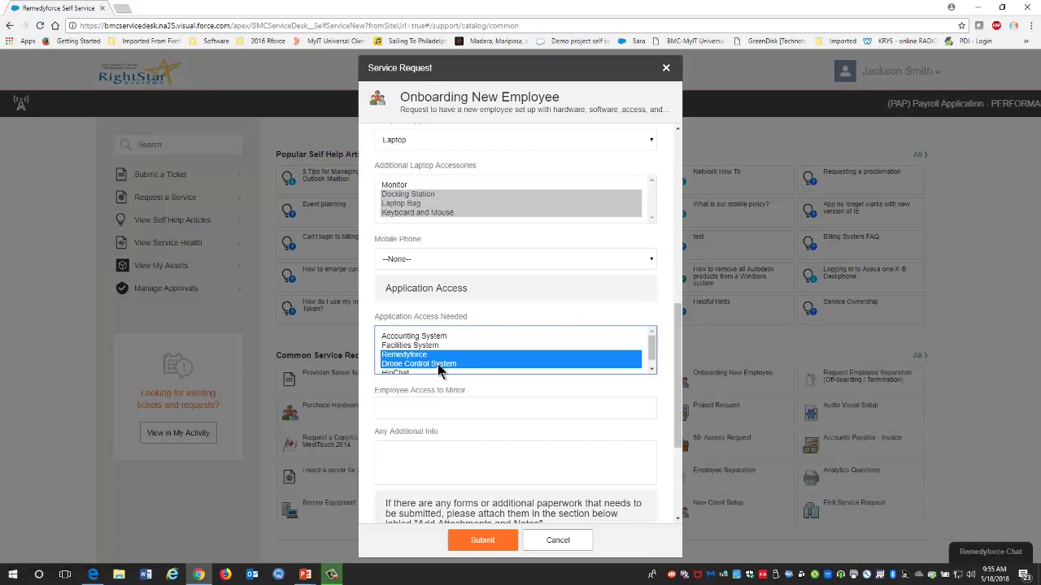
click(498, 540)
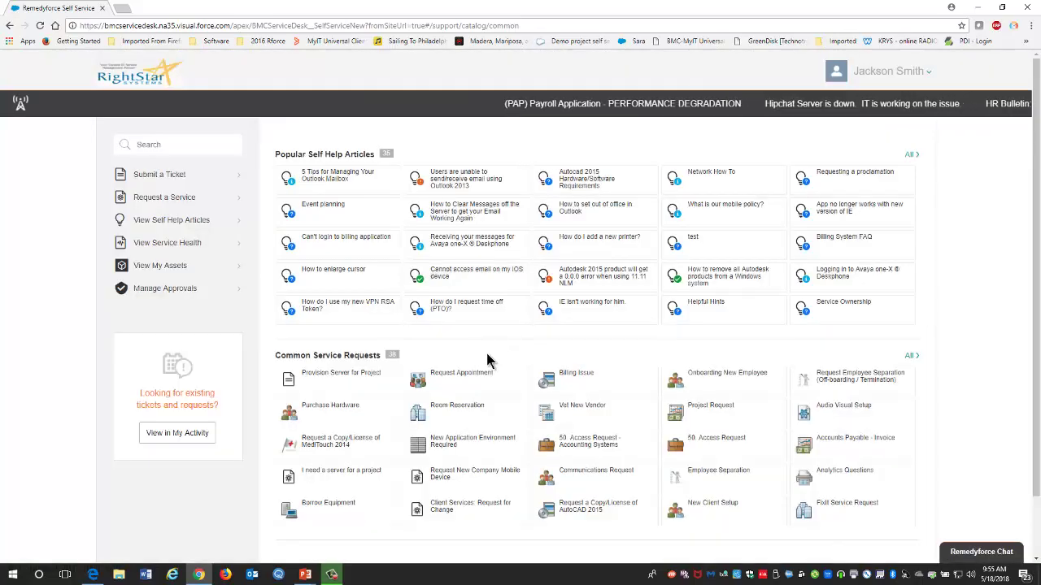
click(467, 413)
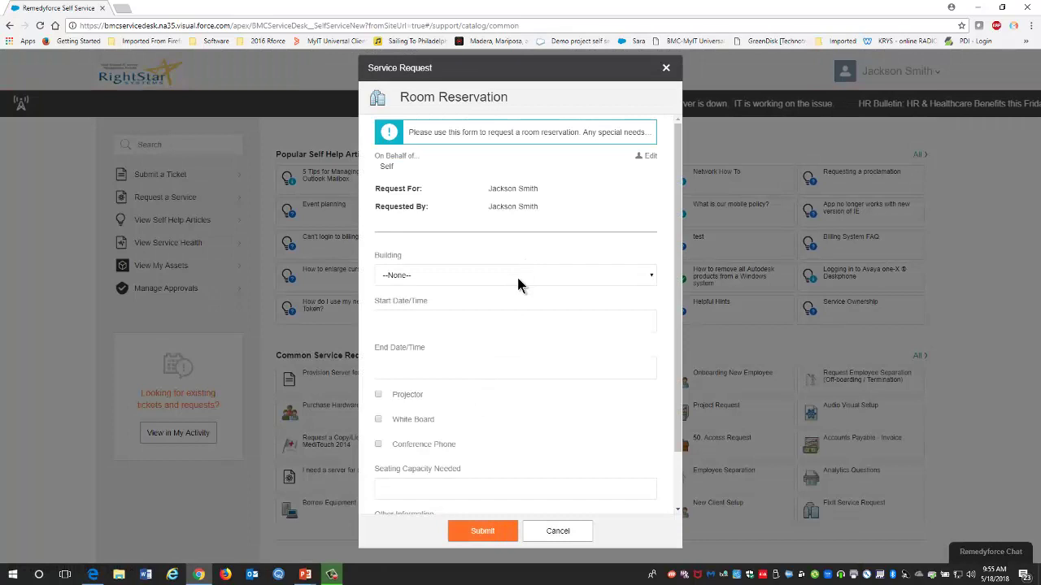
click(518, 276)
click(514, 302)
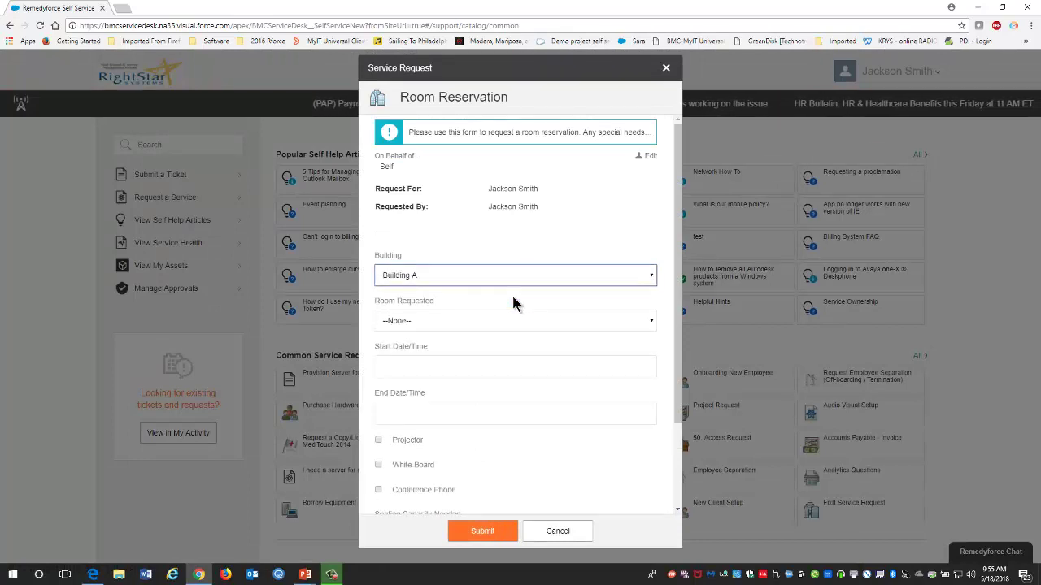
click(513, 320)
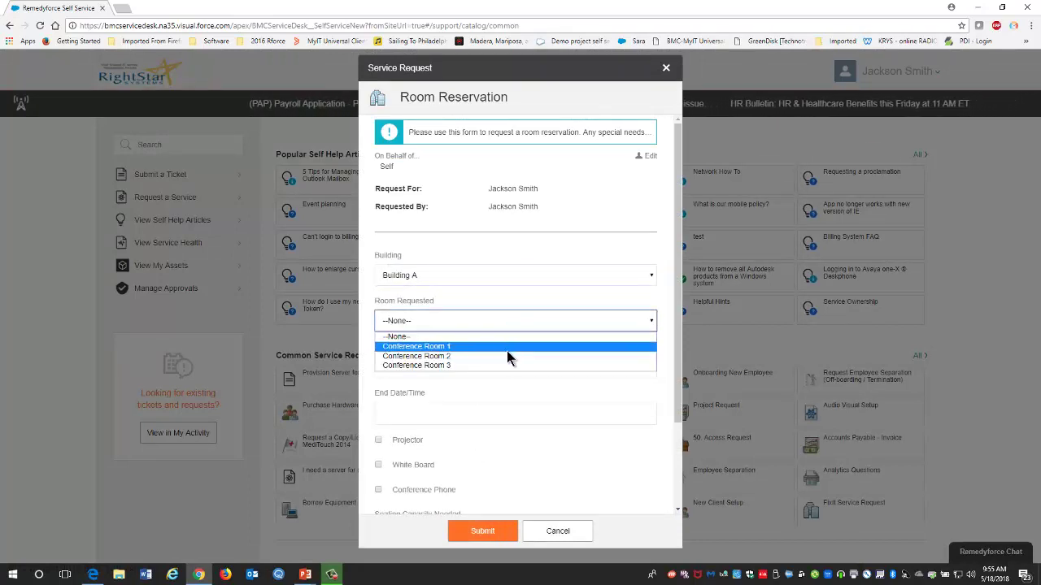
click(505, 353)
scroll(505, 351, down, 2)
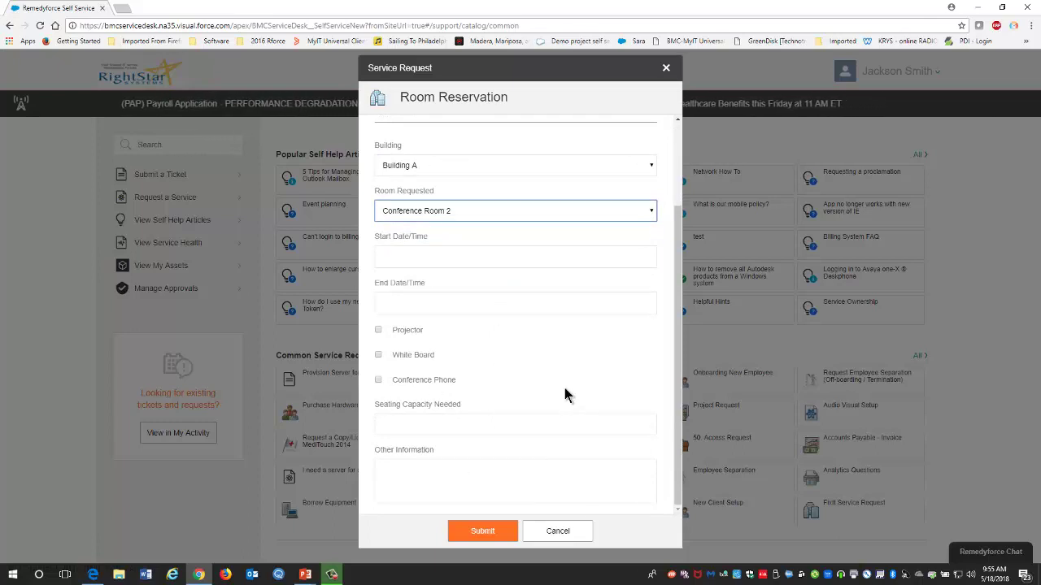
click(558, 532)
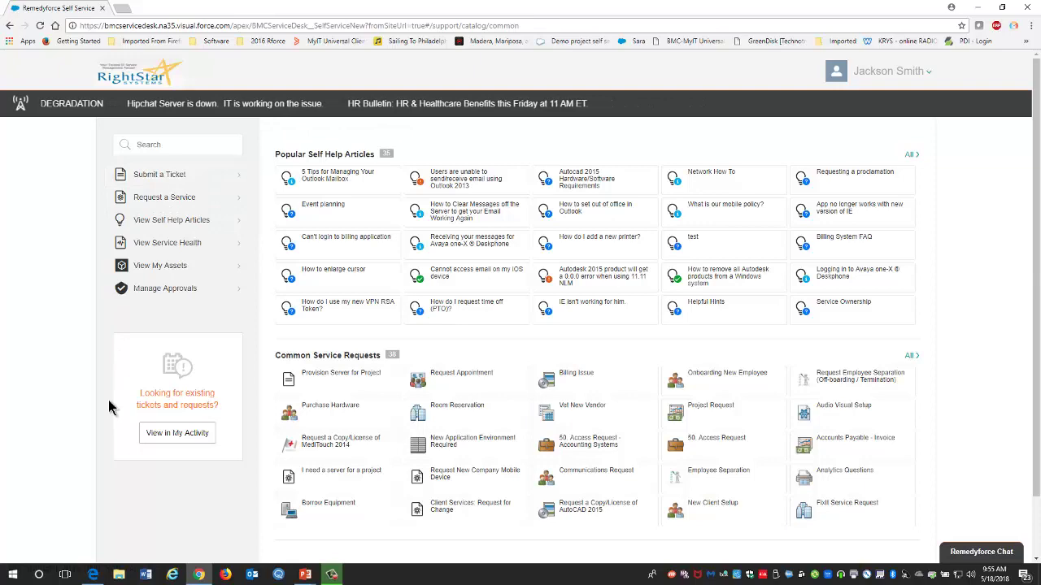
Step: In the Console's refreshed Incidents list, open the newest service request SR00001247
click(96, 575)
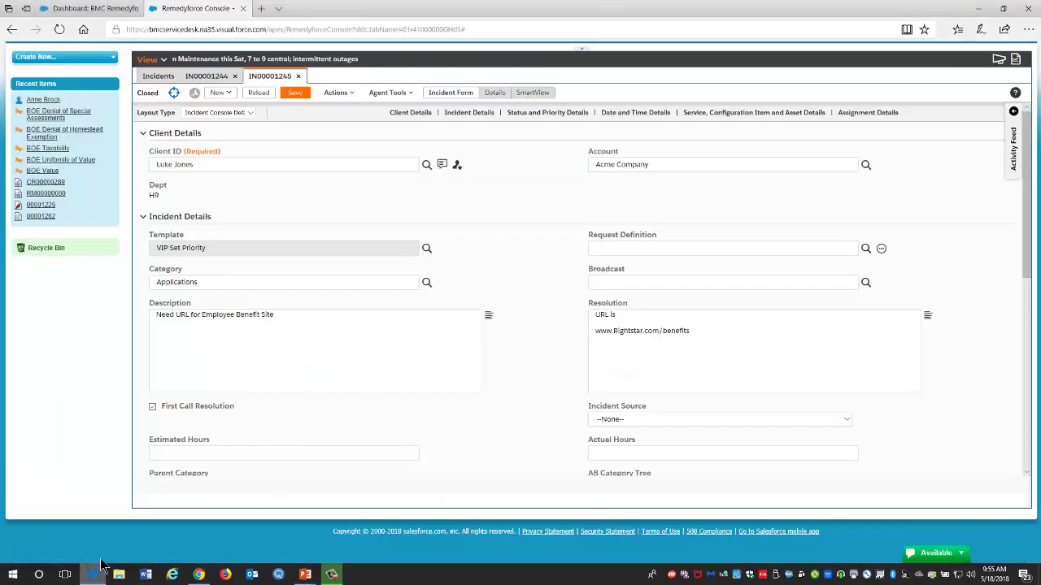
click(160, 76)
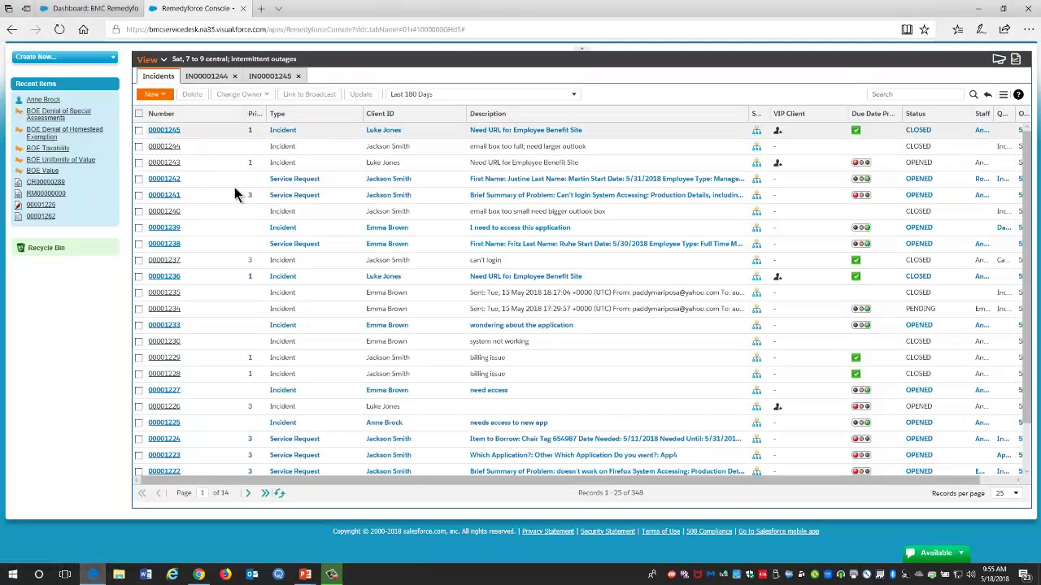
click(279, 493)
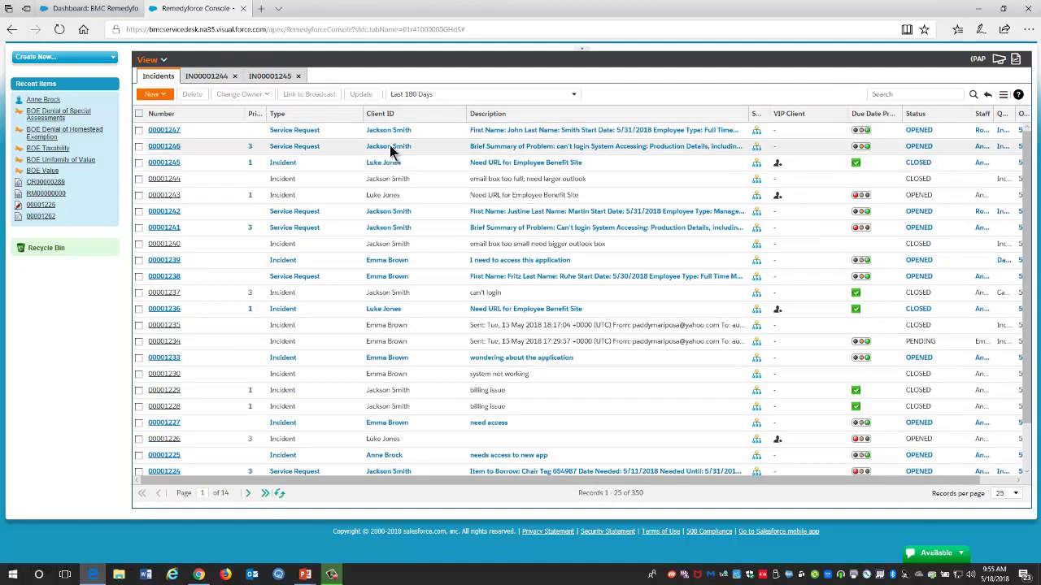
click(174, 131)
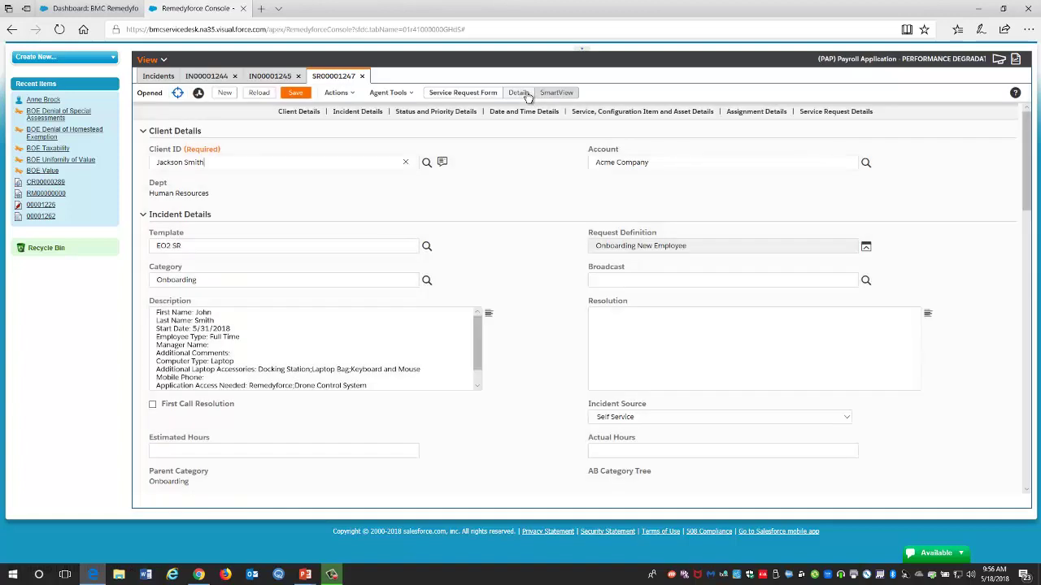
Step: In SmartView, add the note 'how is this going?' to task 00001267, Create AD account for New Hire
click(557, 93)
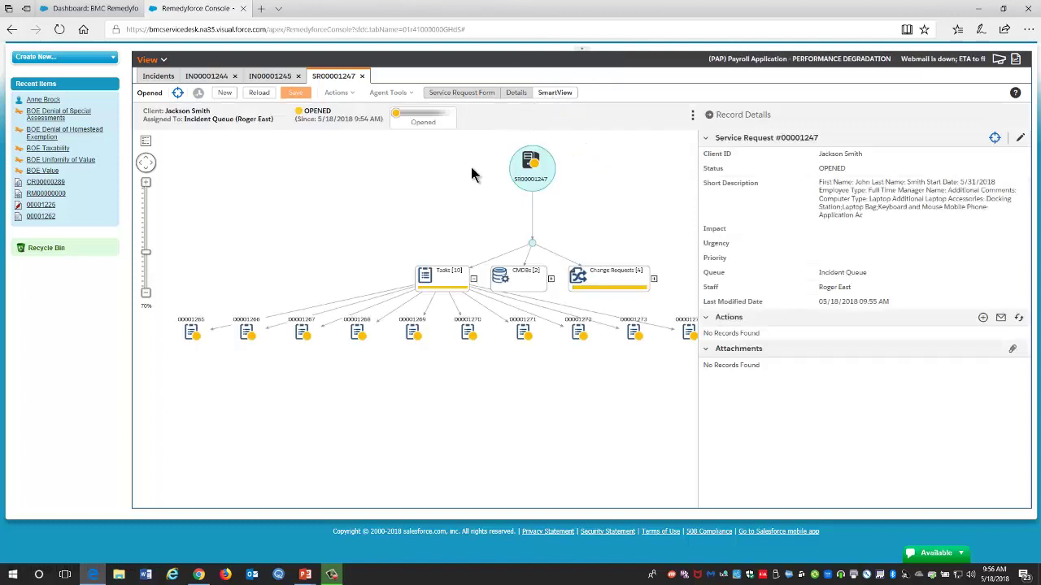
click(374, 336)
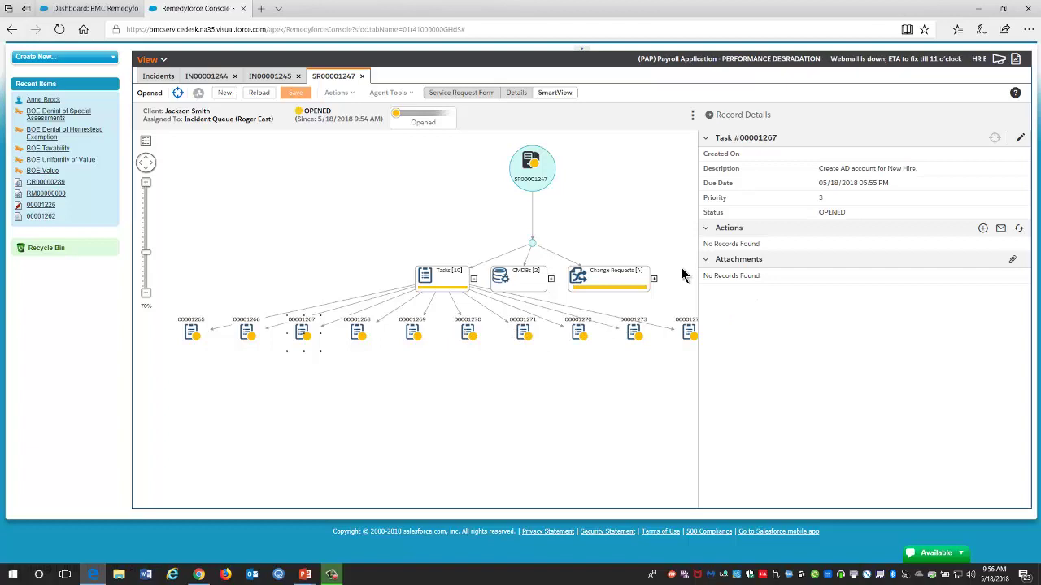
click(983, 228)
click(868, 213)
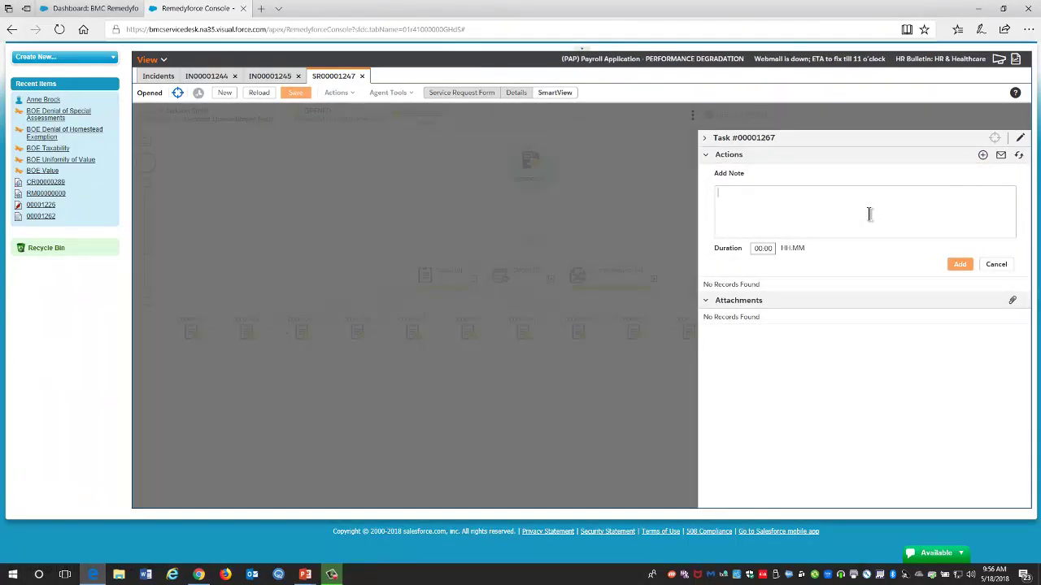
text(how is this going?)
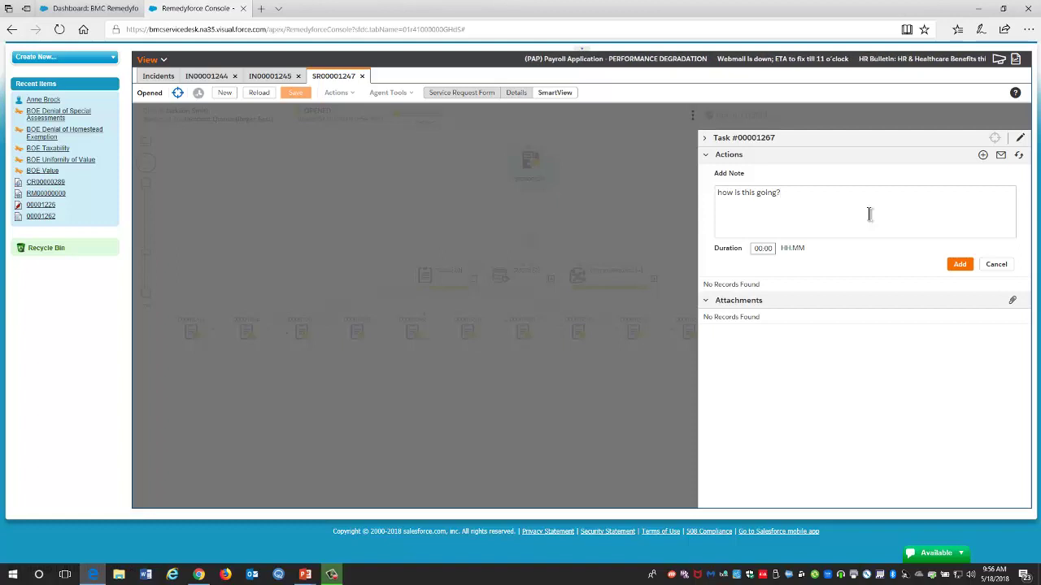
click(960, 265)
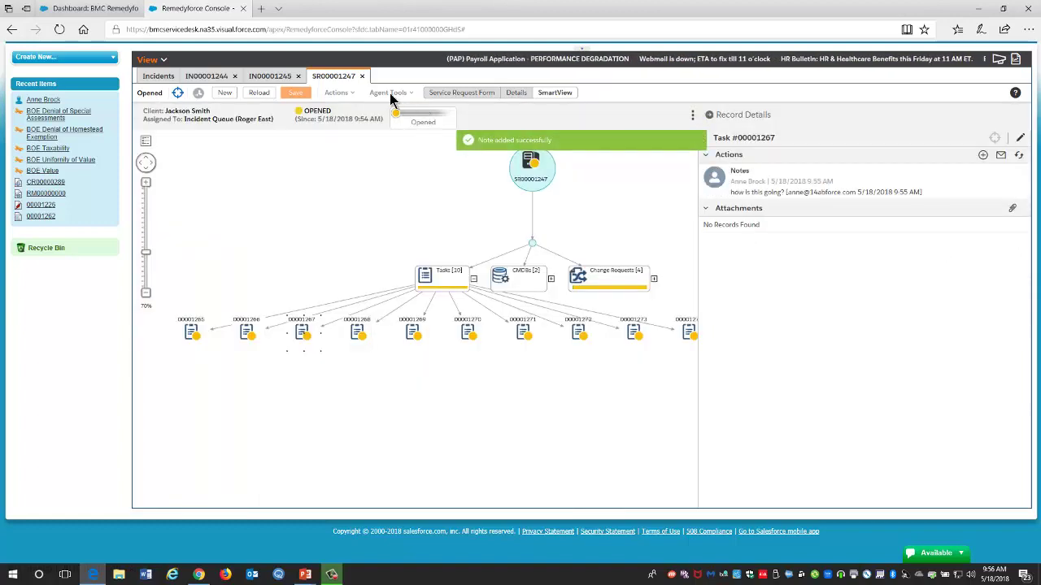
click(436, 94)
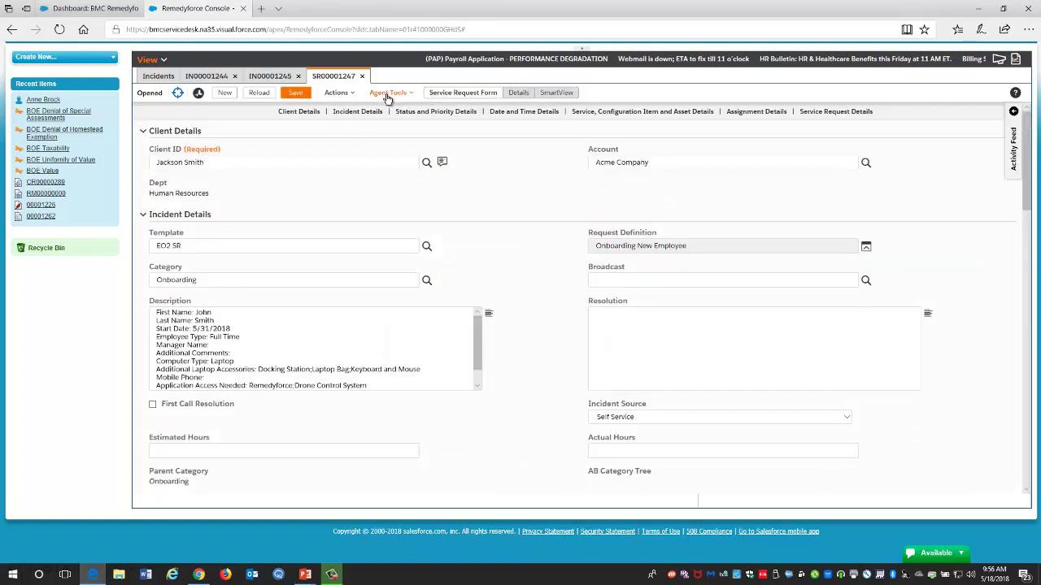
click(388, 94)
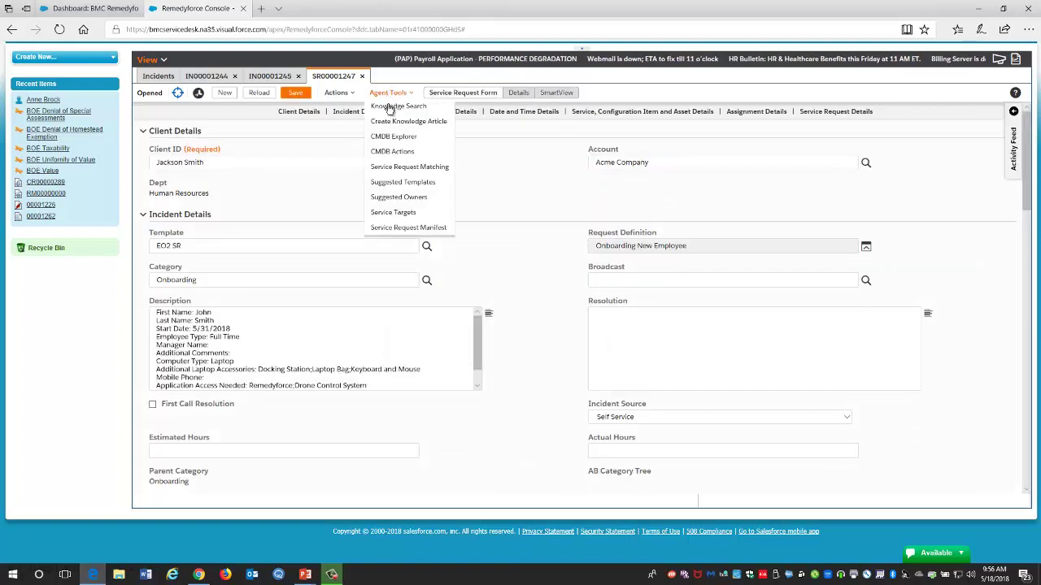
click(405, 227)
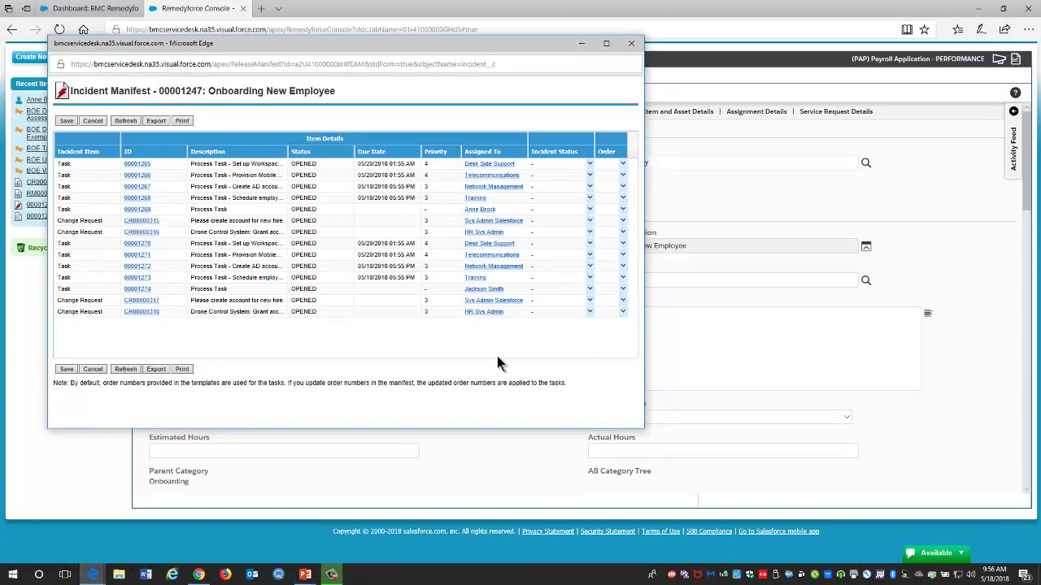
click(633, 46)
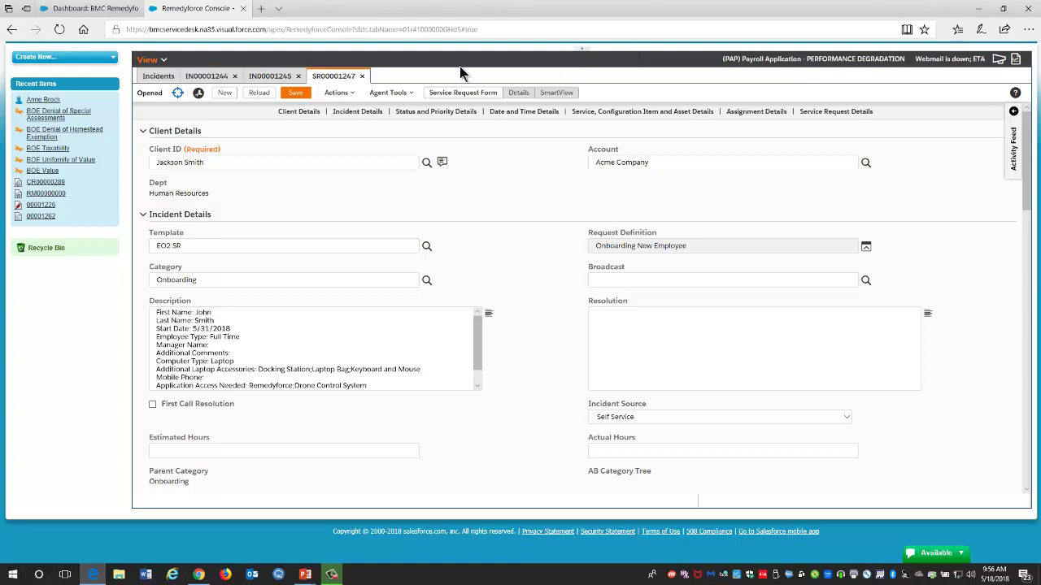
Step: Open service request 00001246 from the Incidents list
click(154, 76)
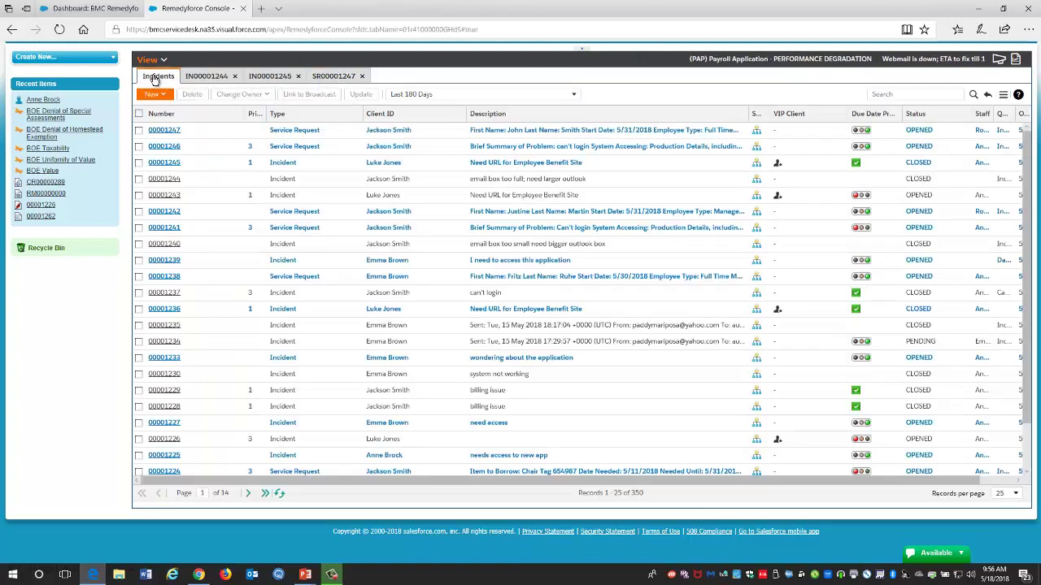
click(497, 147)
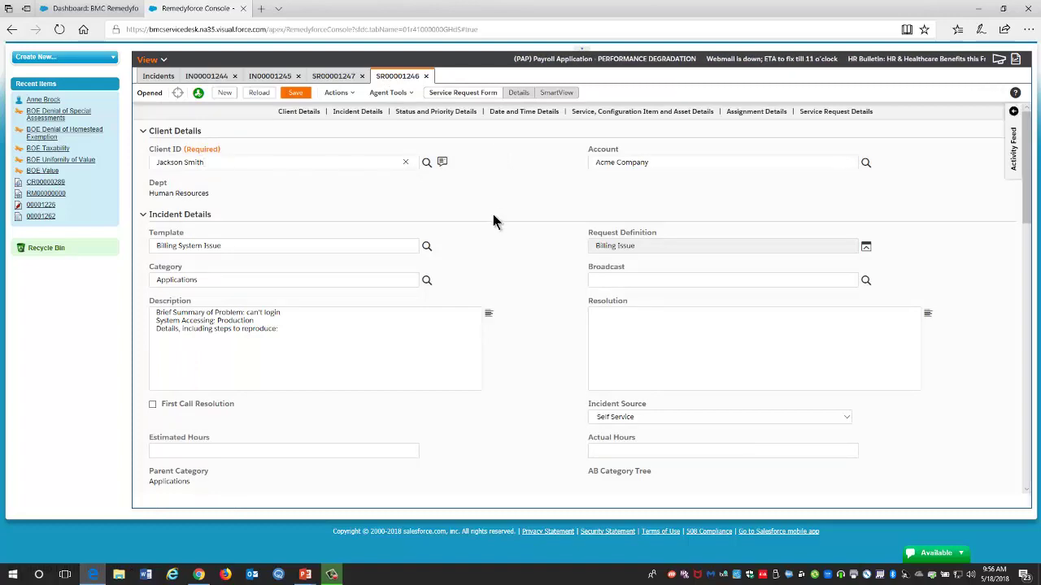
scroll(493, 221, down, 3)
scroll(493, 221, up, 3)
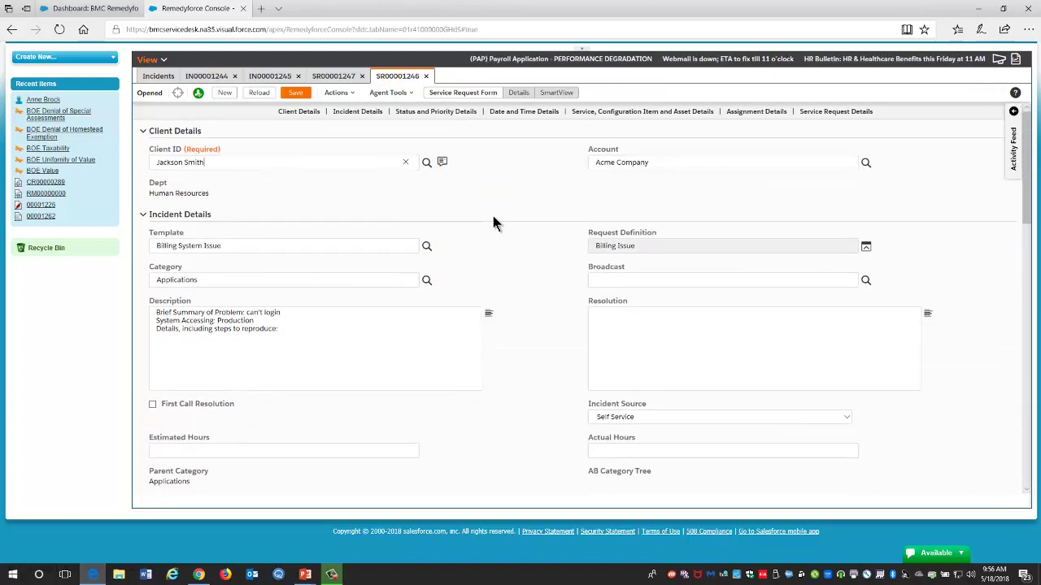
Step: Run an Agent Tools knowledge search for 'billing' and browse its broadcasts, problems and articles
click(388, 92)
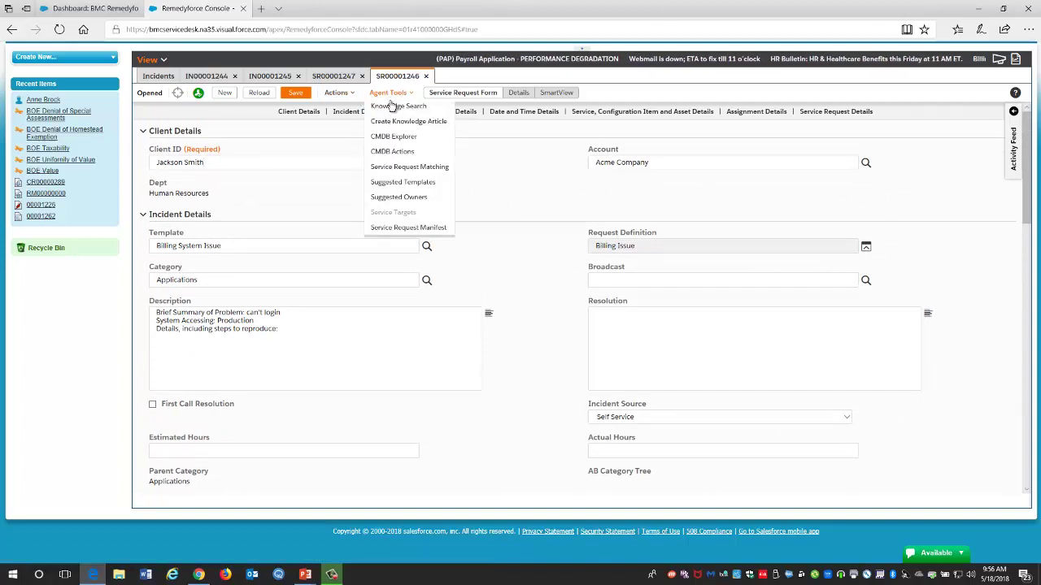
click(391, 106)
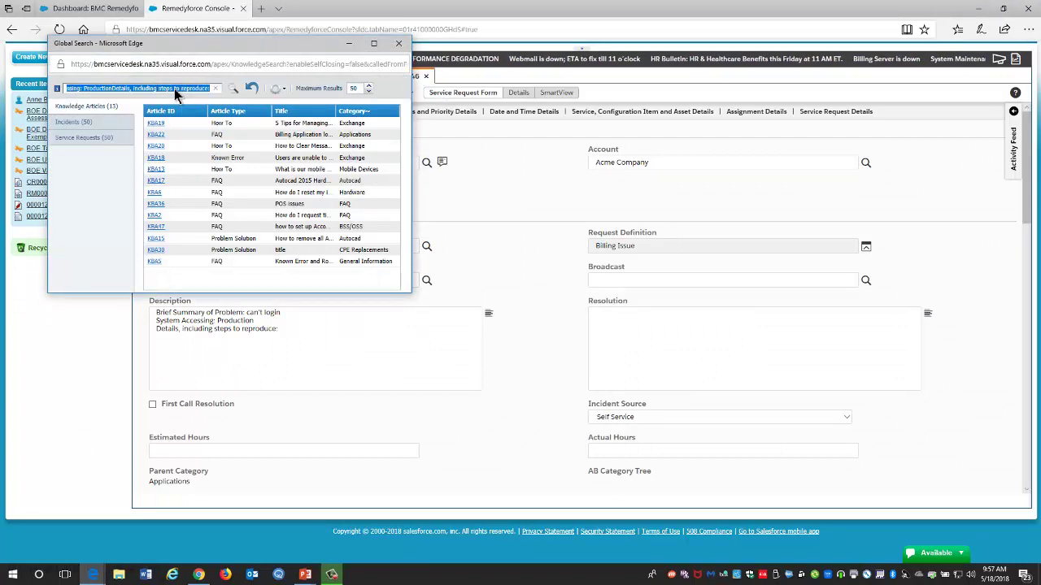
text(billing)
key(Return)
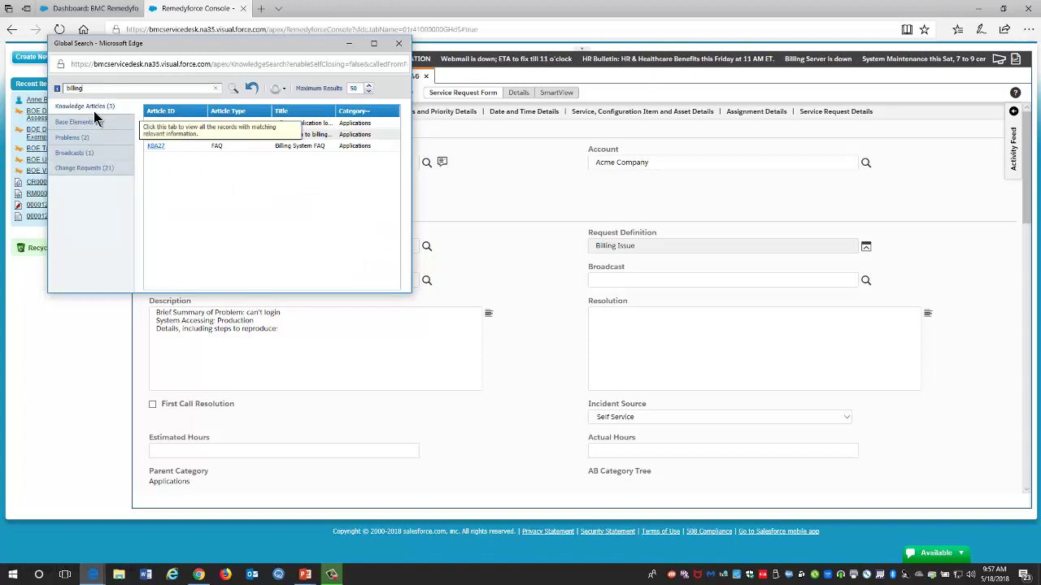
click(81, 153)
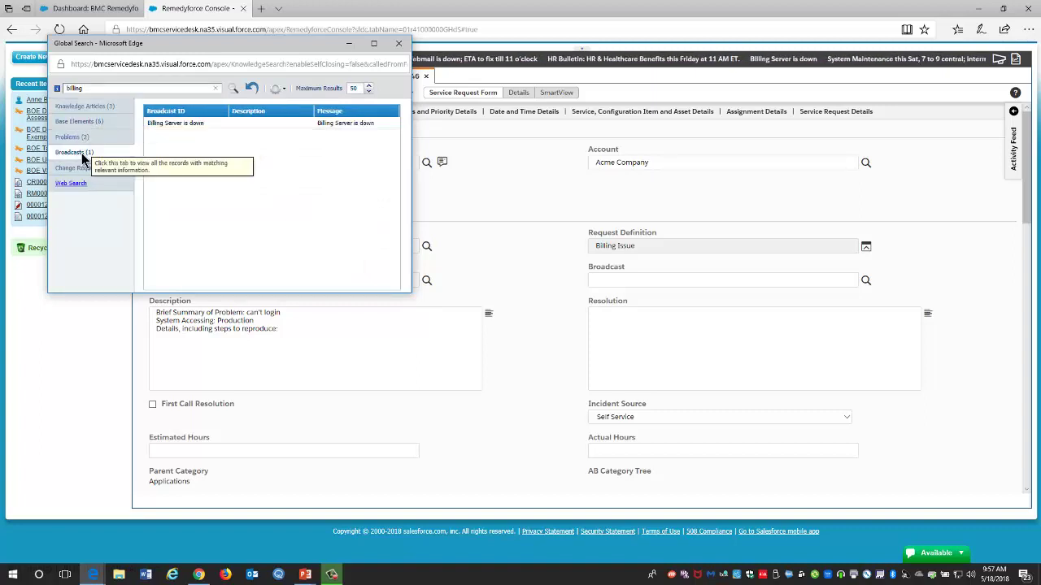
click(183, 123)
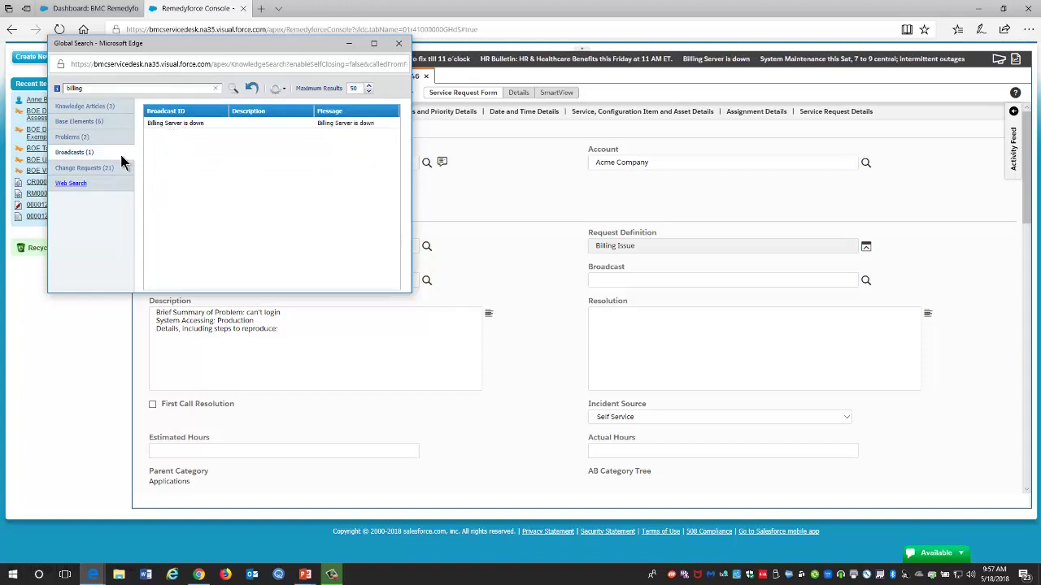
click(88, 138)
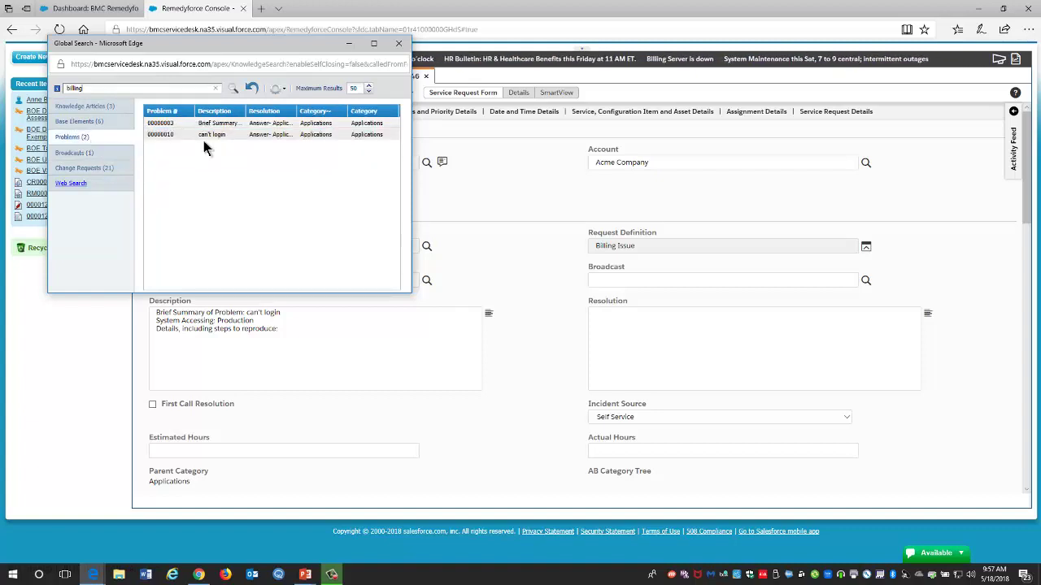
click(91, 109)
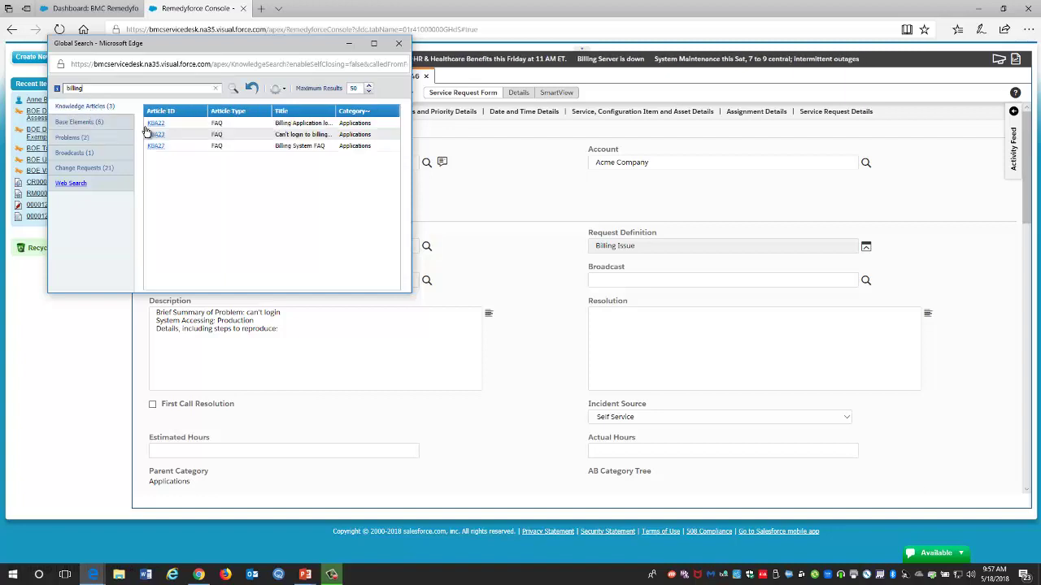
Step: Open article KBA22 and copy its answer into the service request
click(151, 124)
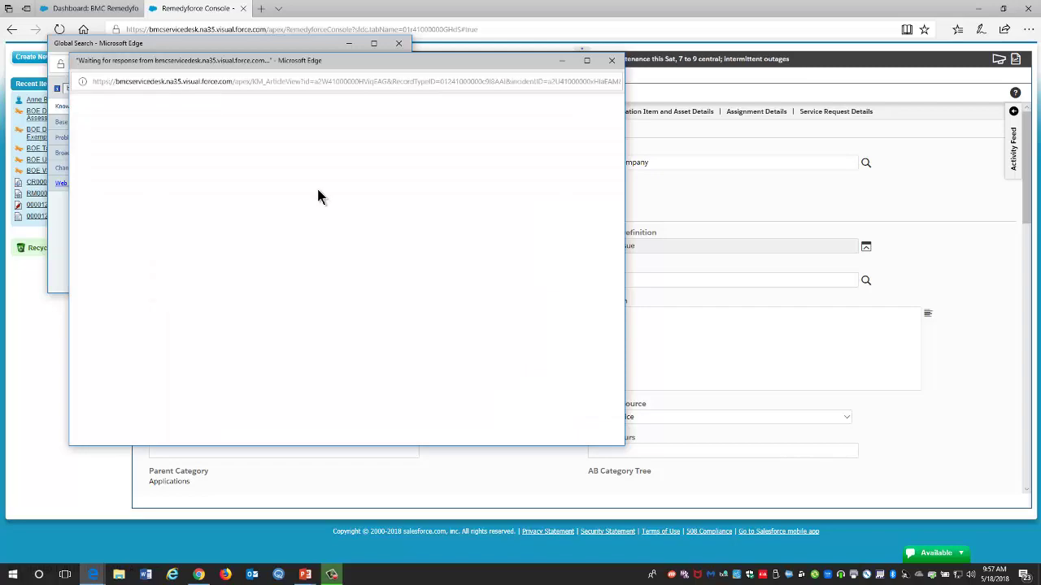
scroll(314, 254, down, 1)
scroll(314, 254, down, 2)
scroll(337, 244, up, 3)
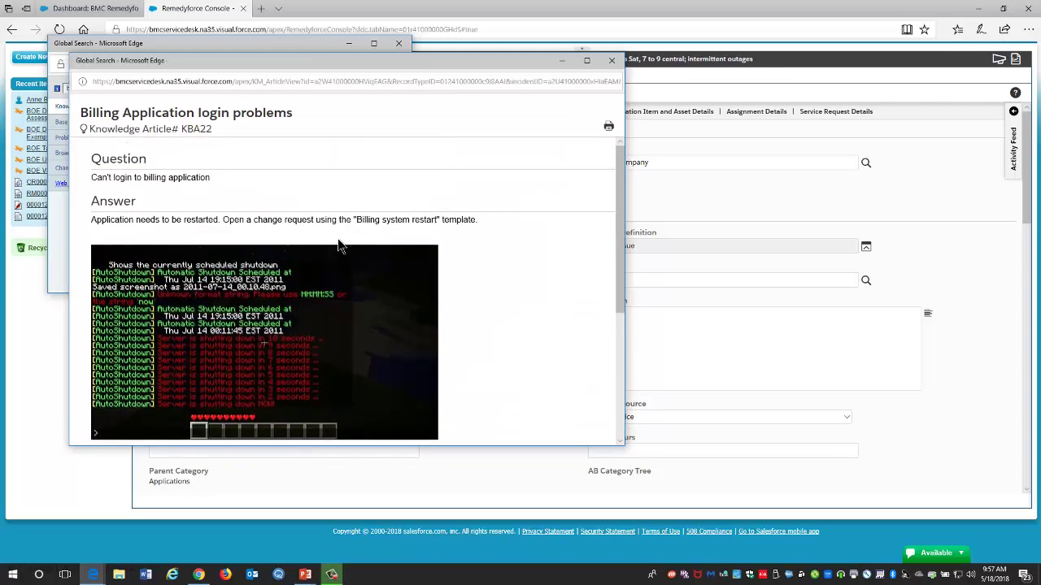
drag(483, 222, 81, 203)
scroll(329, 268, down, 3)
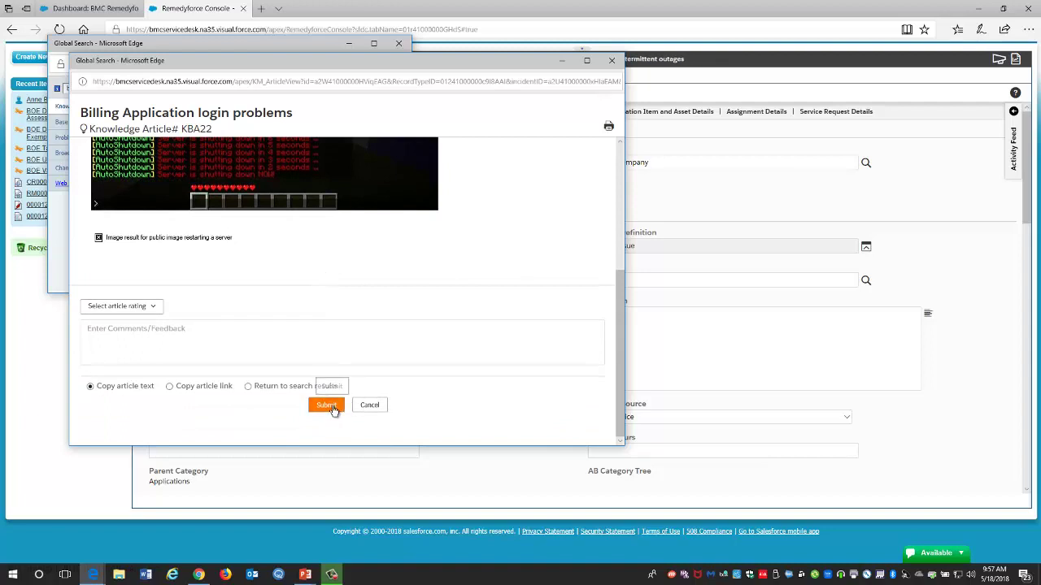
click(330, 406)
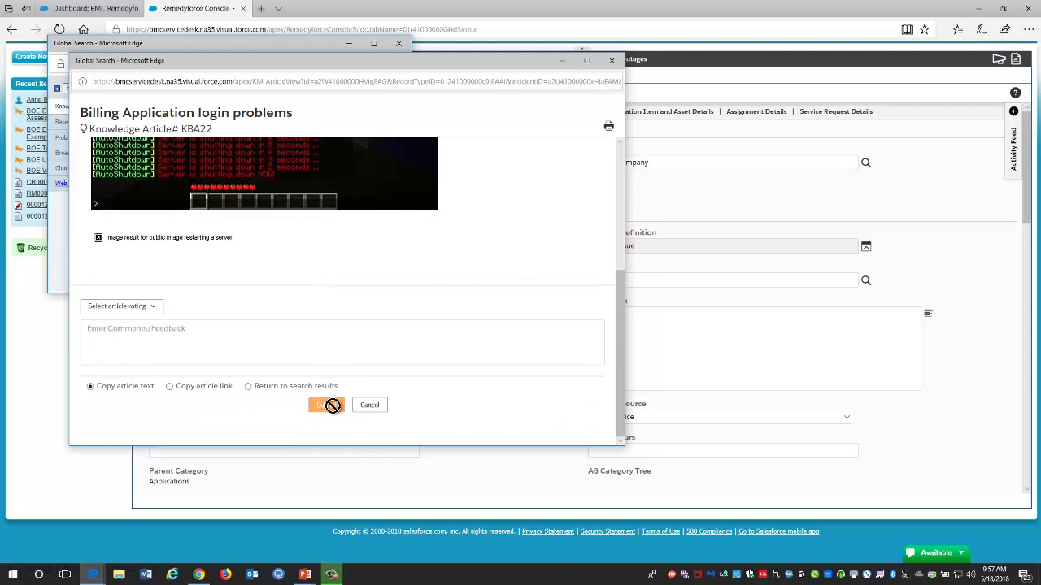
Step: Attach the 'Billing Server is down' broadcast to SR00001246 and save the request
click(398, 43)
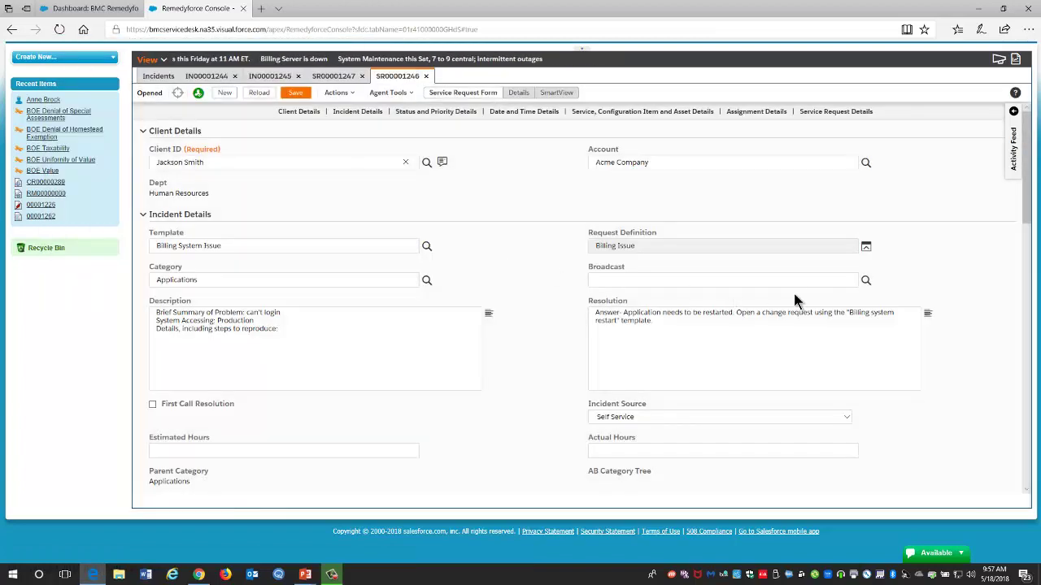
click(866, 281)
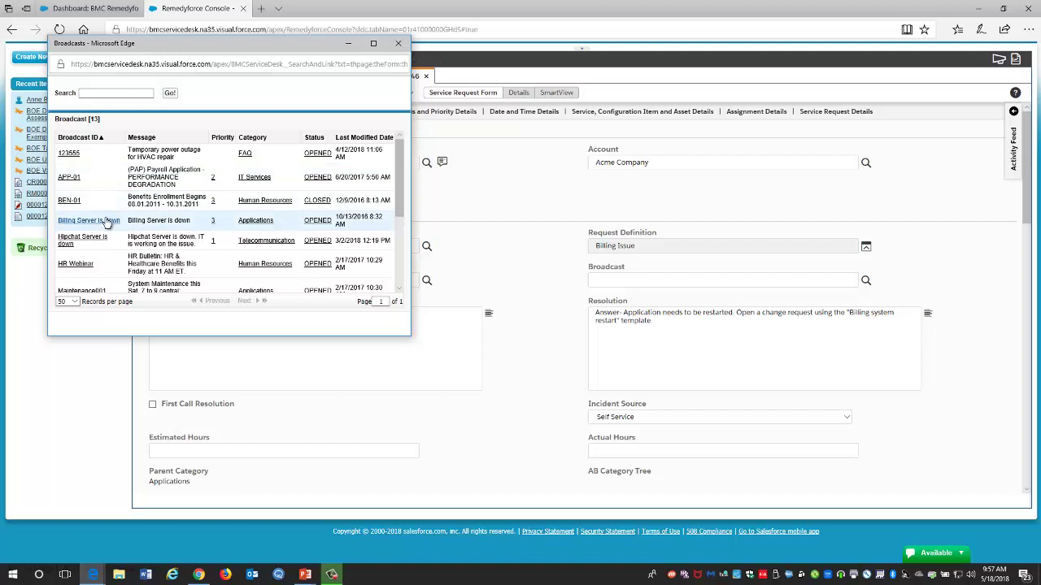
click(106, 222)
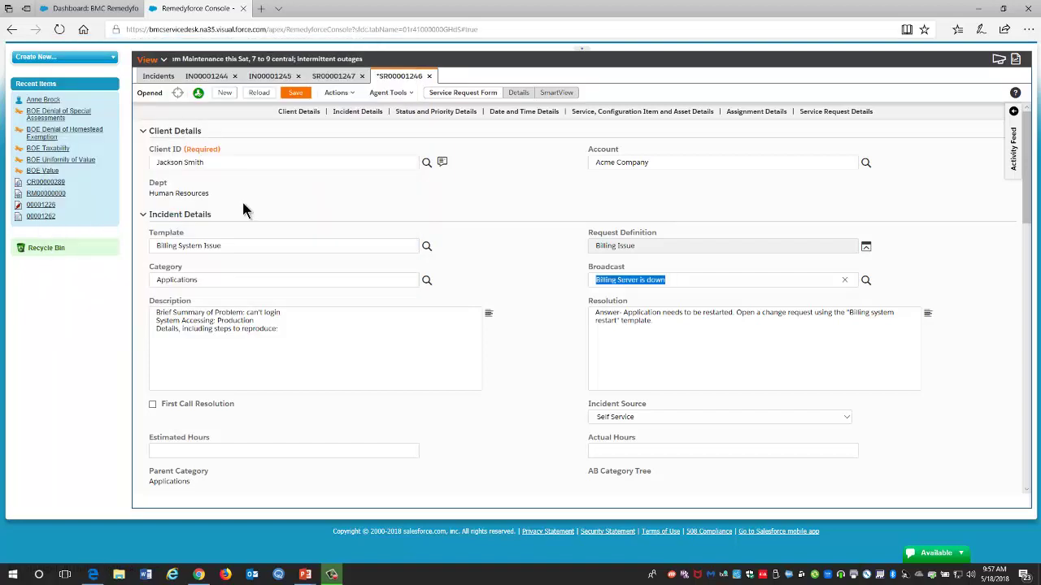
click(296, 92)
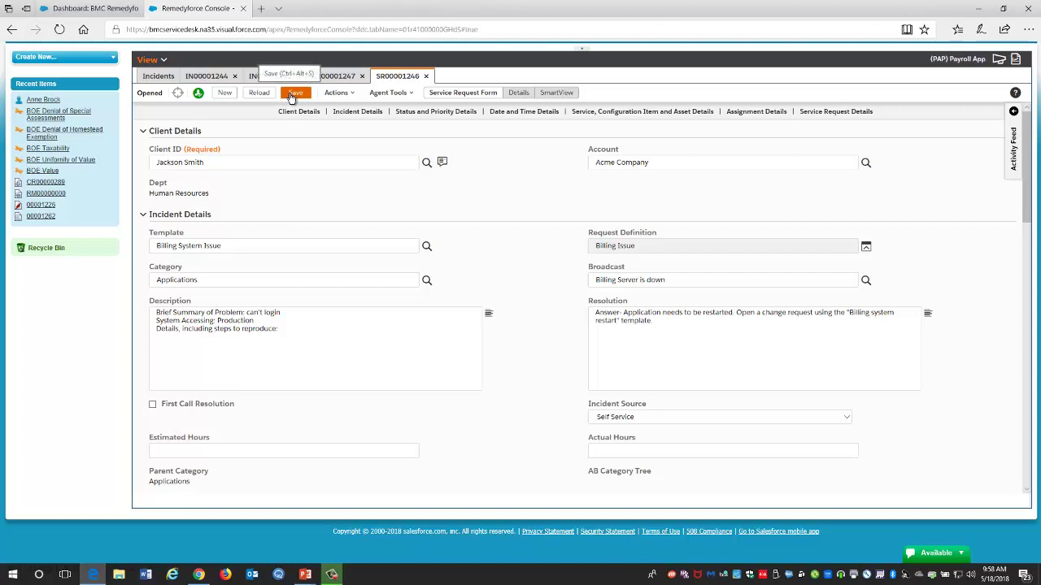
click(293, 95)
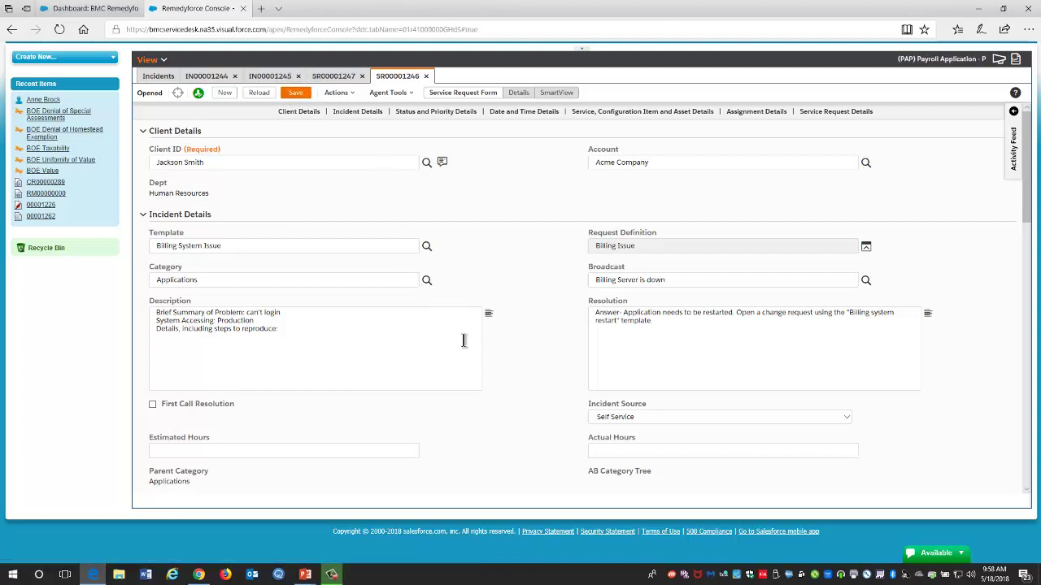
Step: Link problem 00000003 to the request and open it from Linked Problems
click(525, 95)
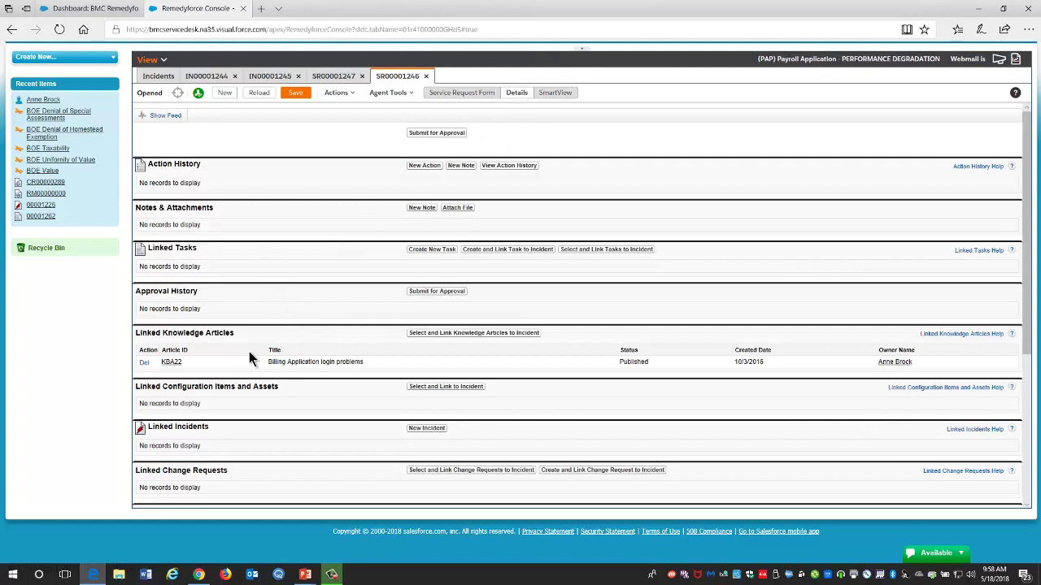
scroll(231, 398, down, 1)
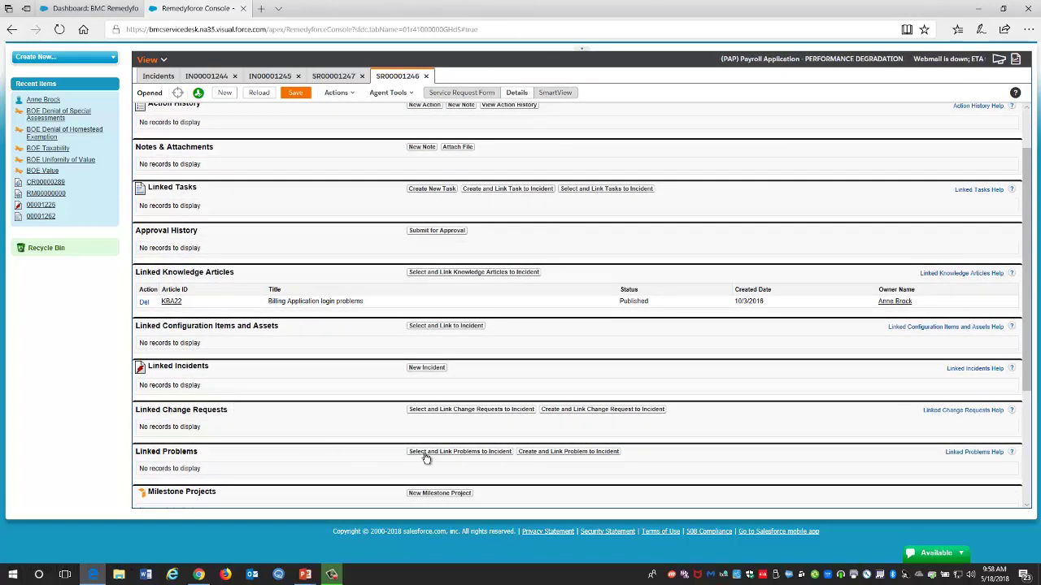
click(426, 454)
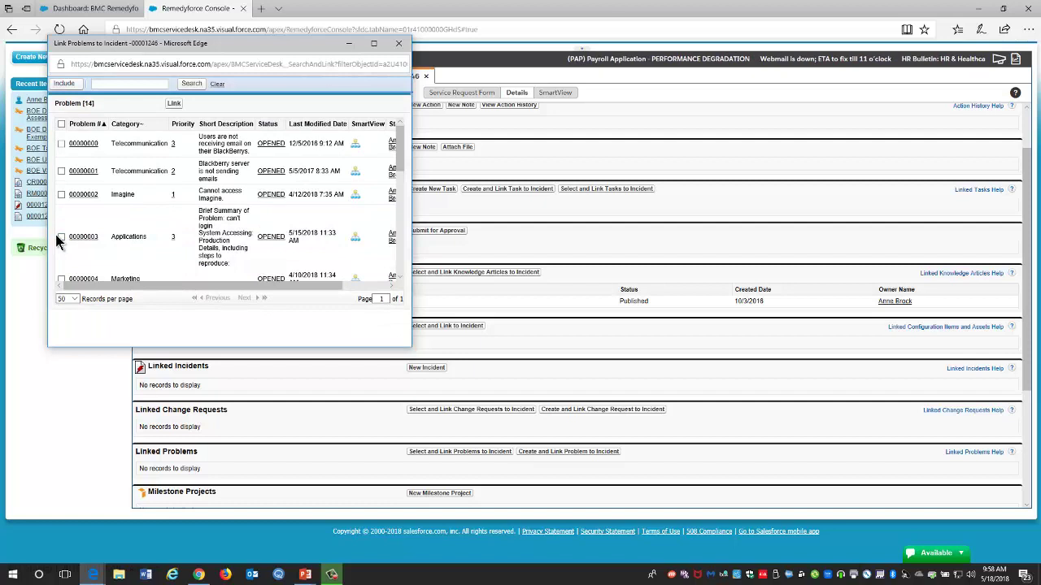
click(61, 236)
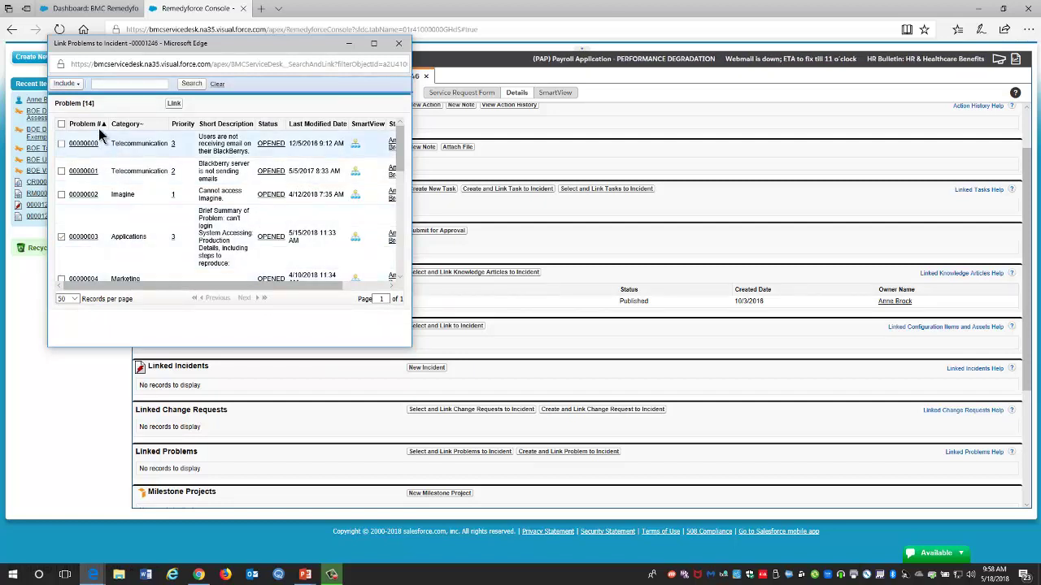
click(174, 104)
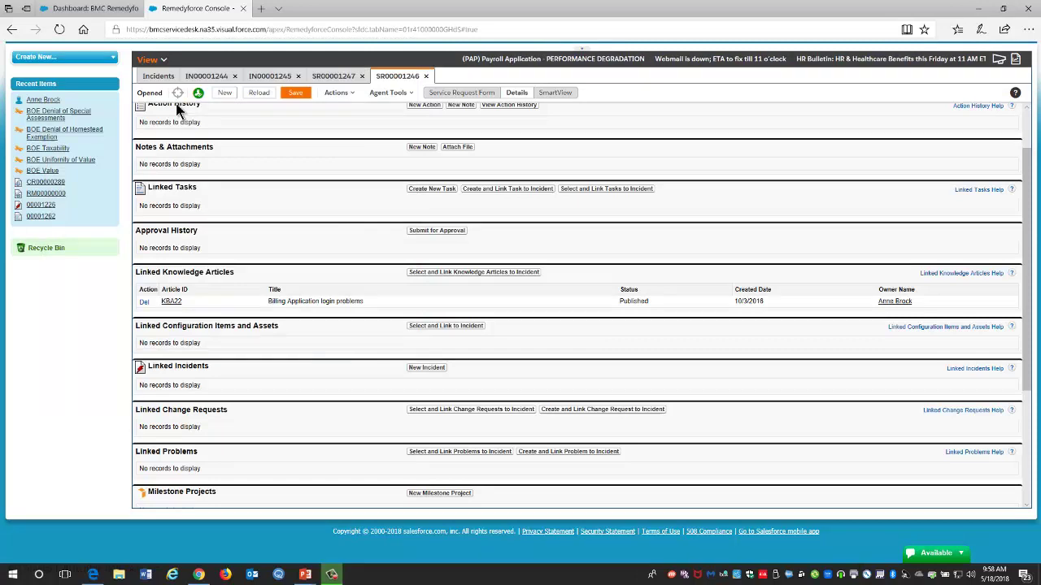
scroll(222, 279, down, 3)
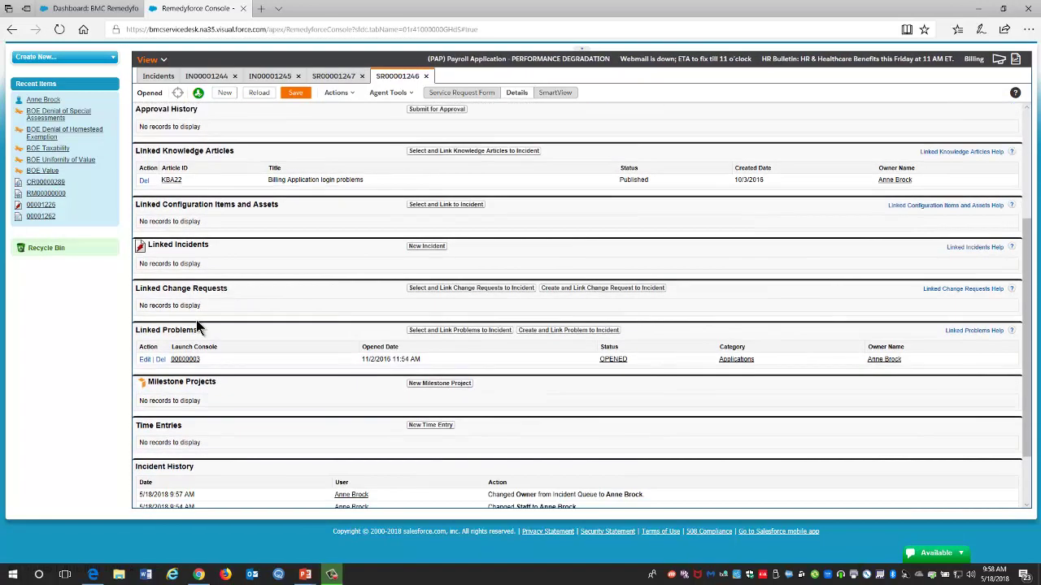
click(184, 359)
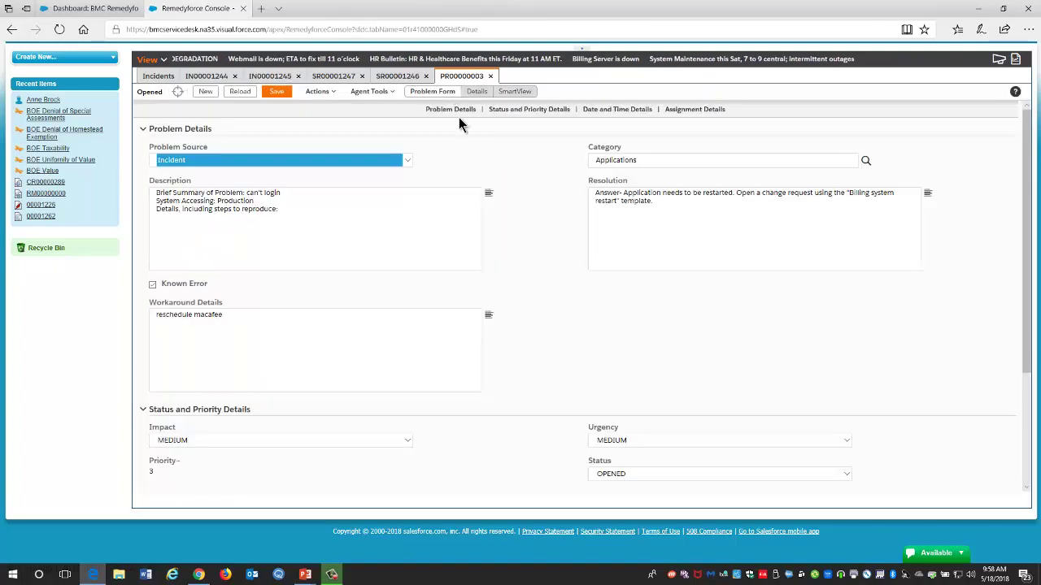
Step: Review PR00000003's linked incidents and change requests, then return to the Incidents list
click(475, 91)
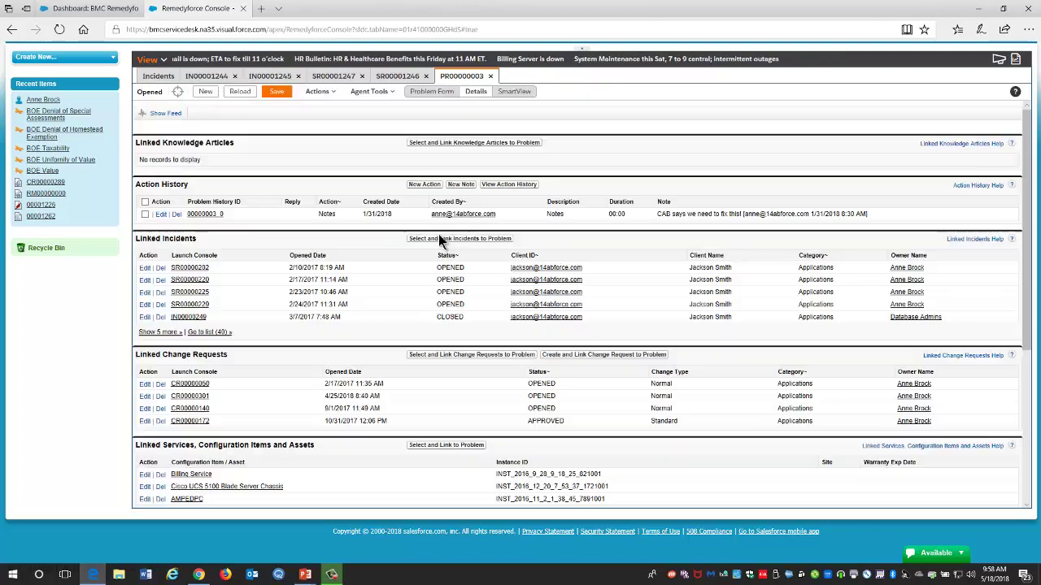
click(179, 265)
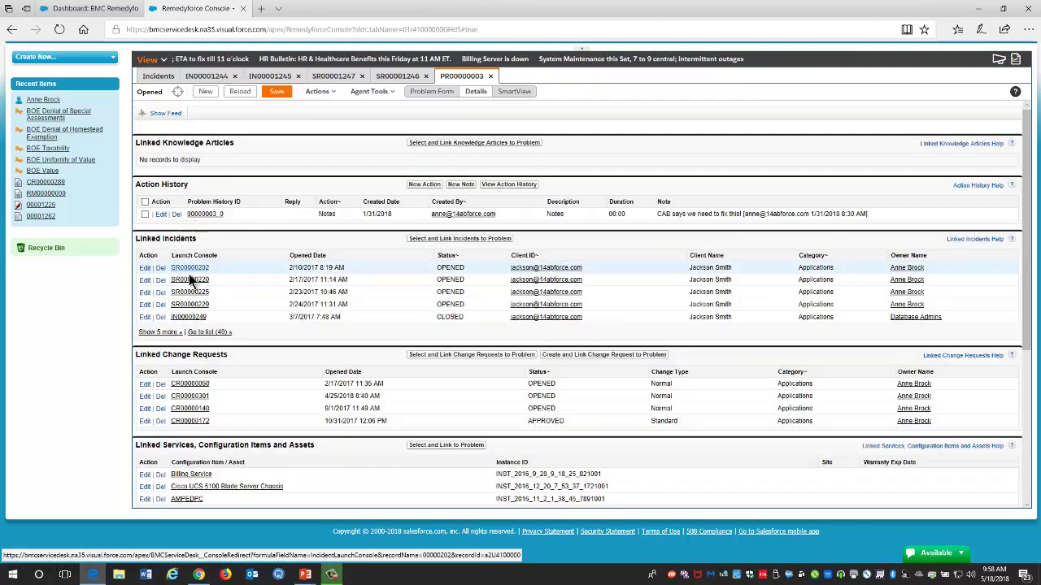
click(187, 388)
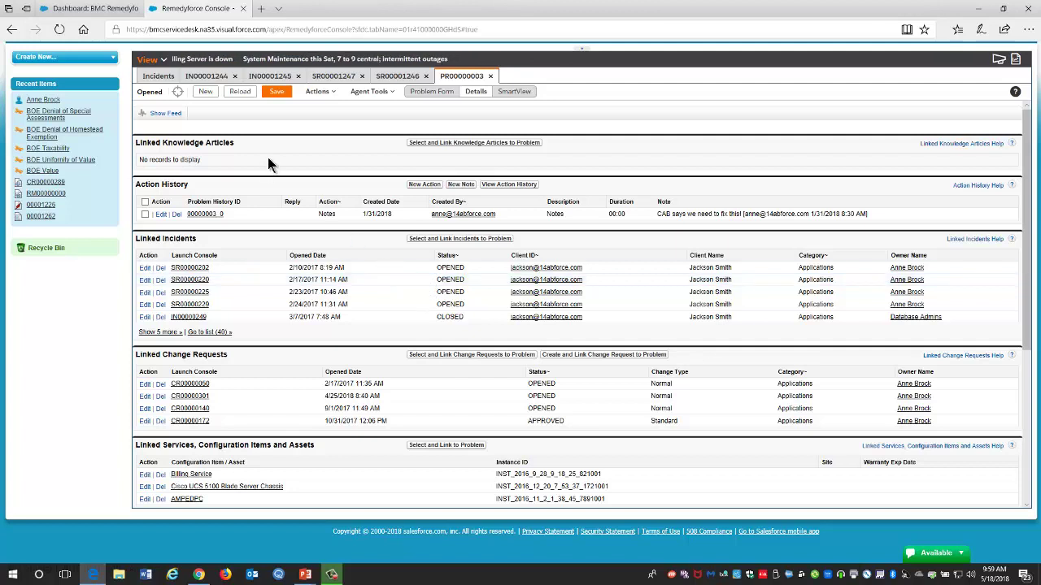
click(154, 77)
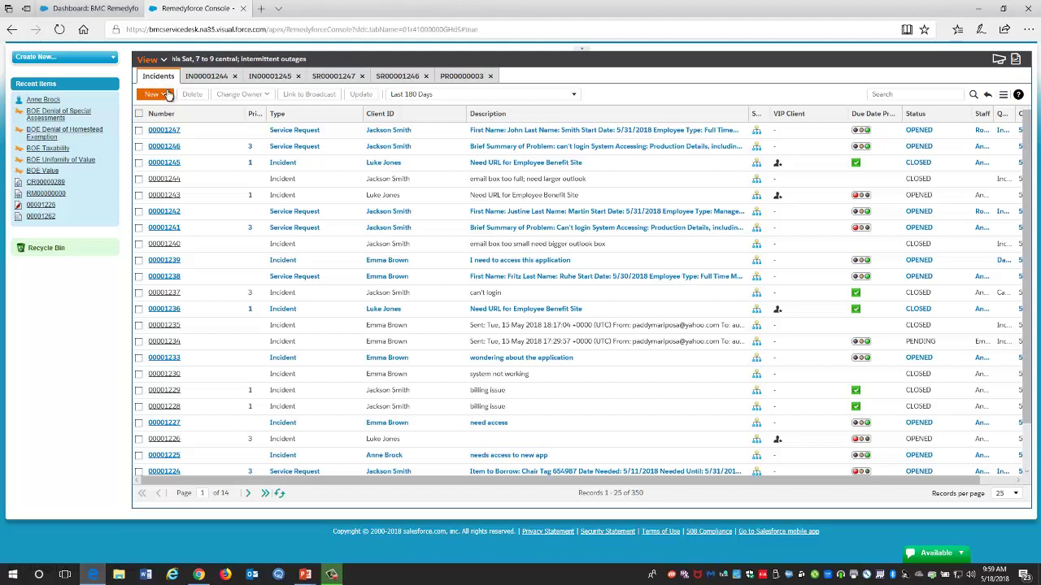
Step: Start a blank Team Layout incident and collapse then re-expand its Team Field Set section
click(166, 94)
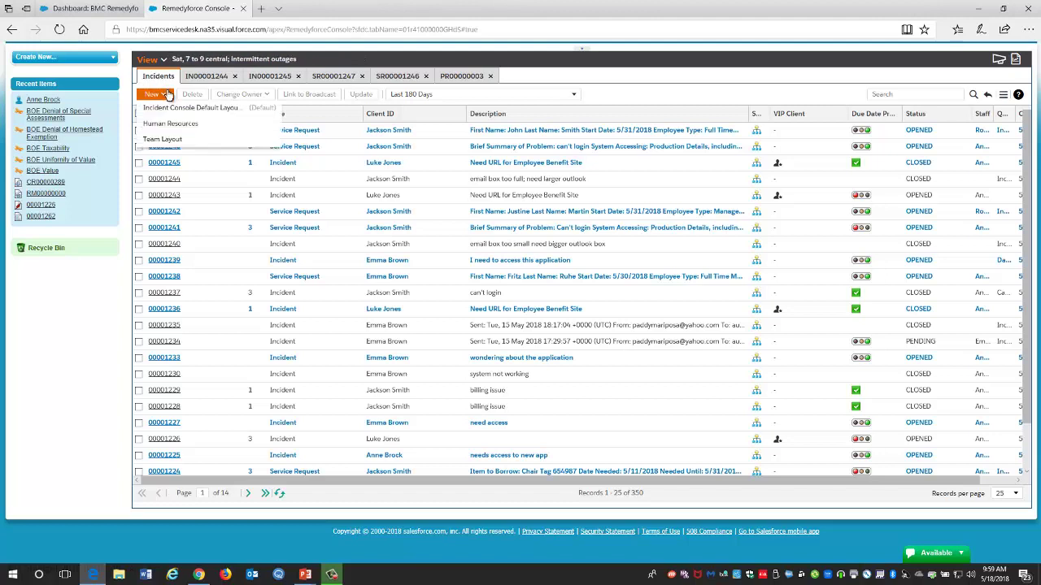
click(174, 141)
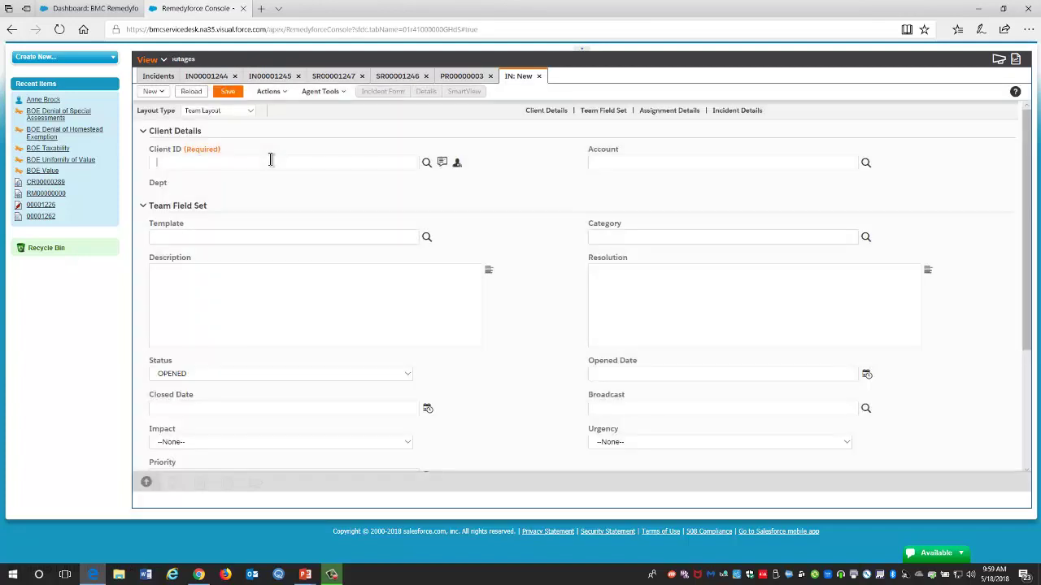
click(148, 210)
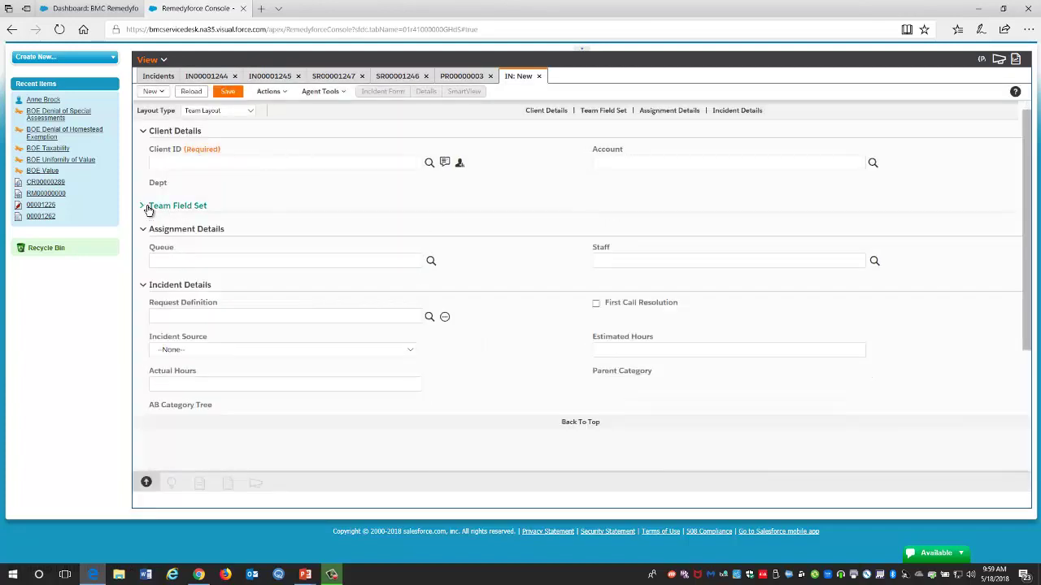
click(147, 210)
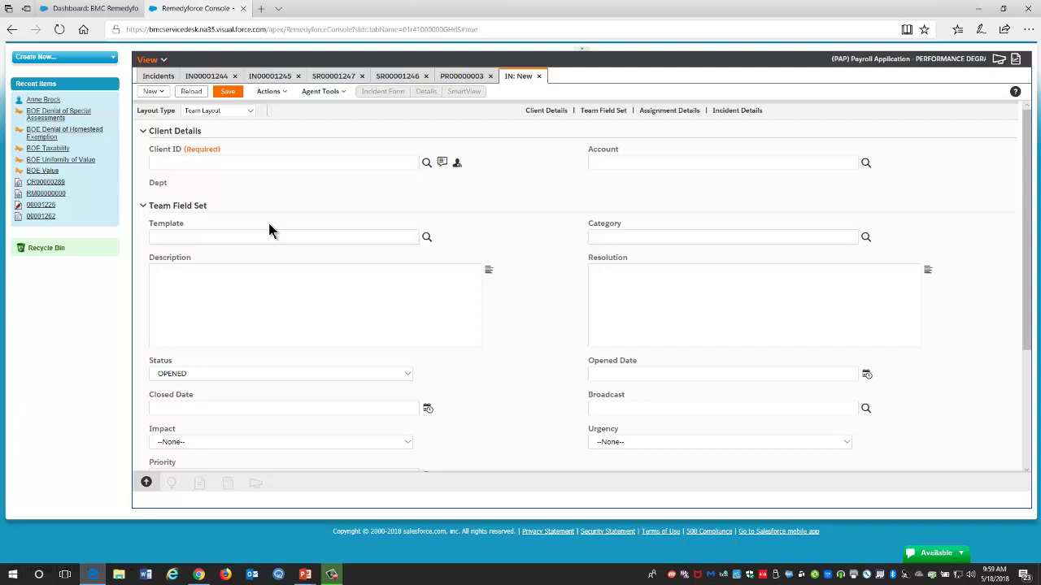
Step: Switch to the Remedyforce Dashboard tab and browse the dashboard list without choosing one
click(112, 8)
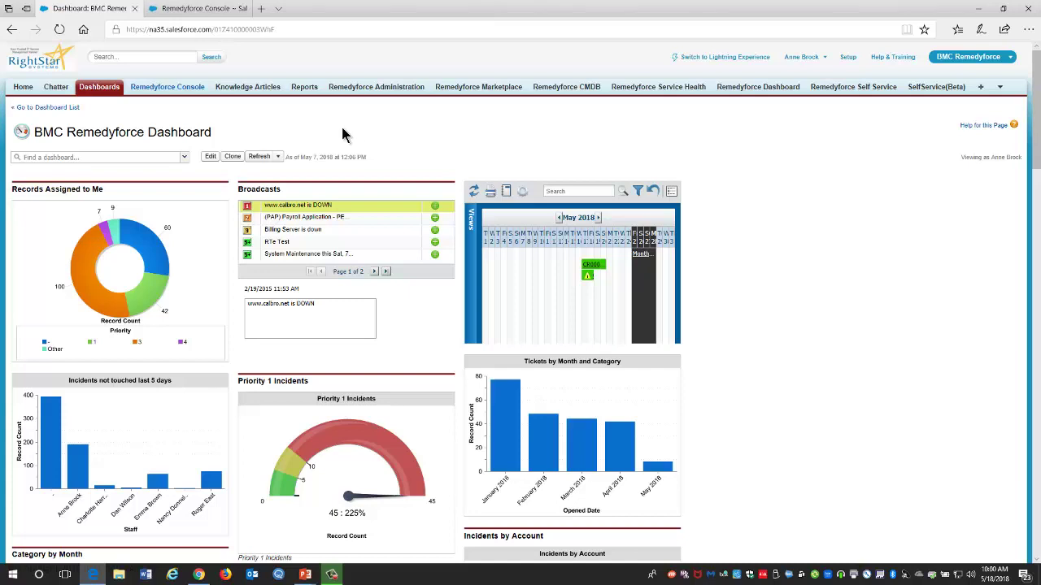
click(183, 158)
click(185, 158)
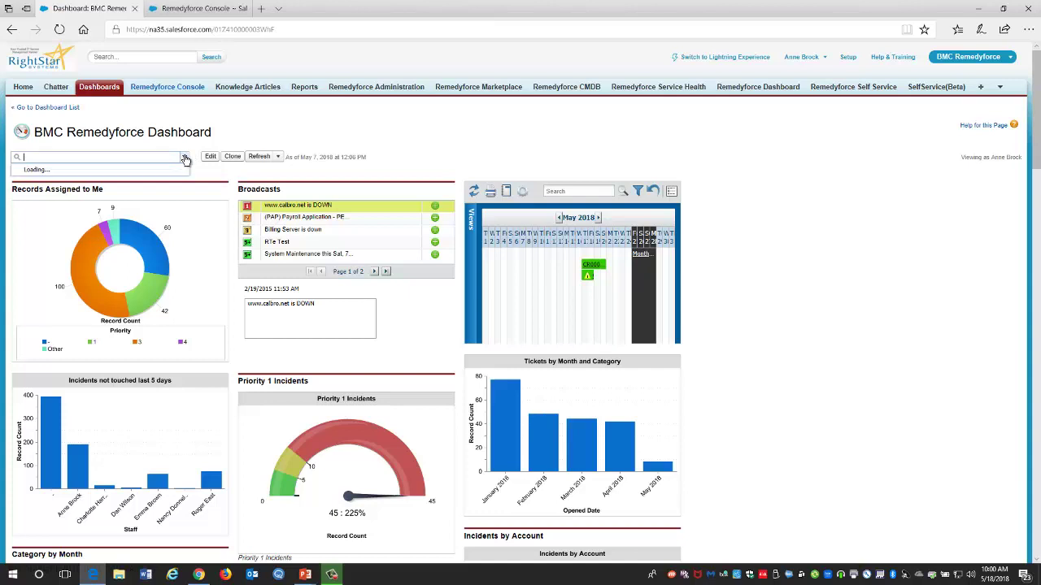
click(268, 128)
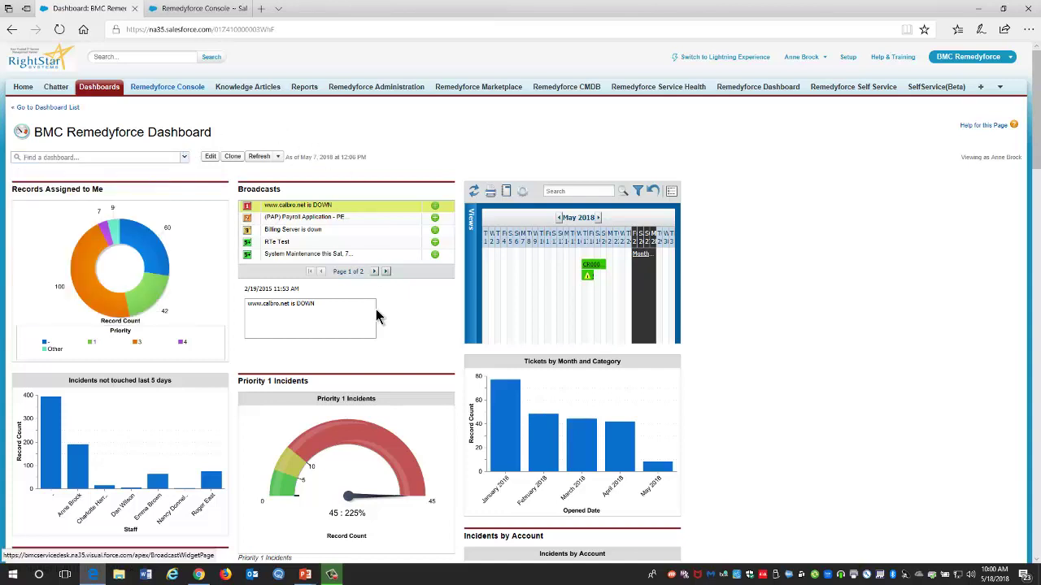
Step: Summarize the Priority 1 Incidents report by Category~ for all incidents and clear its priority filter
click(345, 404)
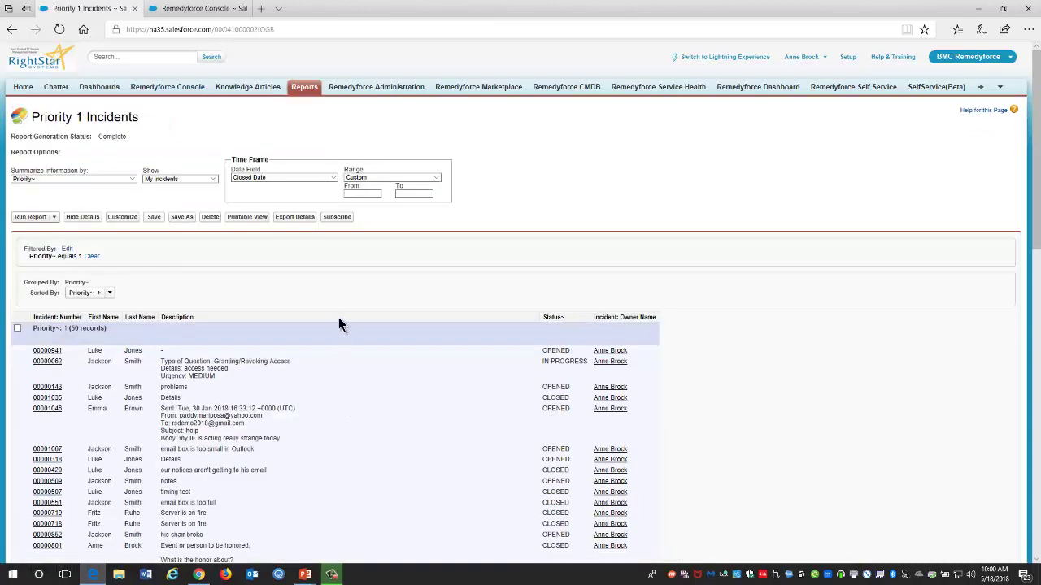
click(115, 178)
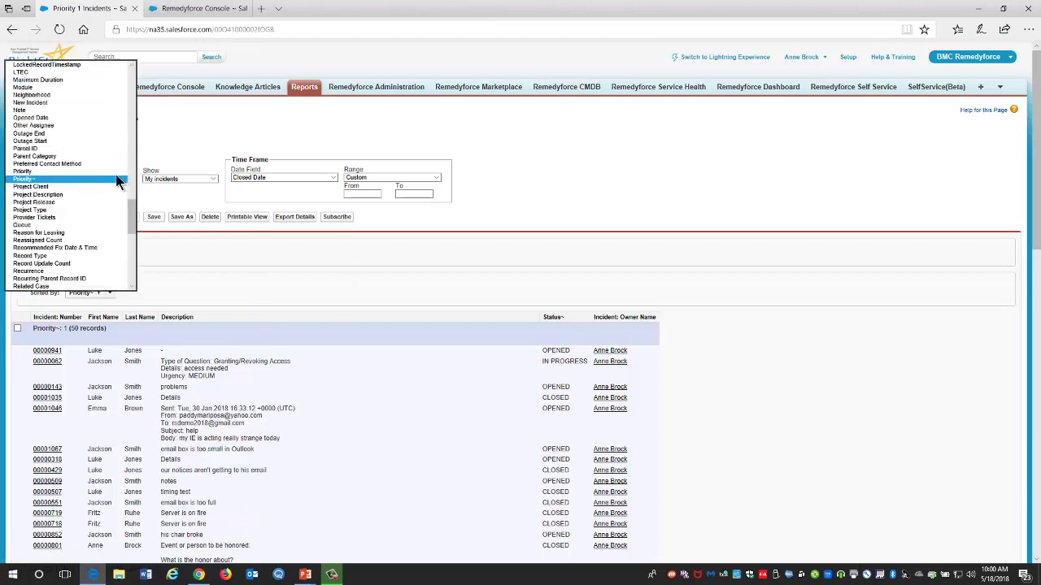
scroll(113, 164, up, 10)
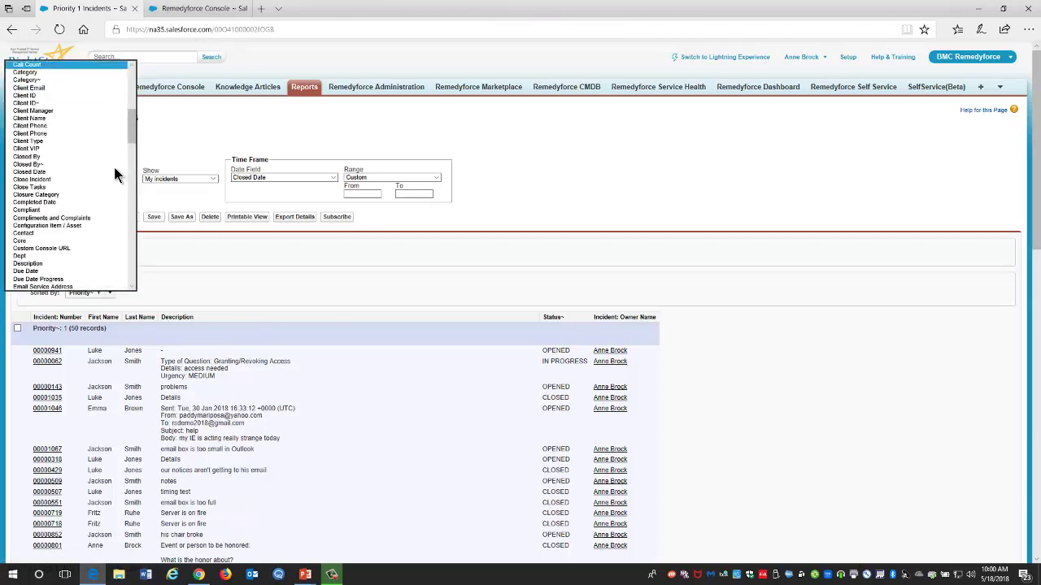
click(50, 81)
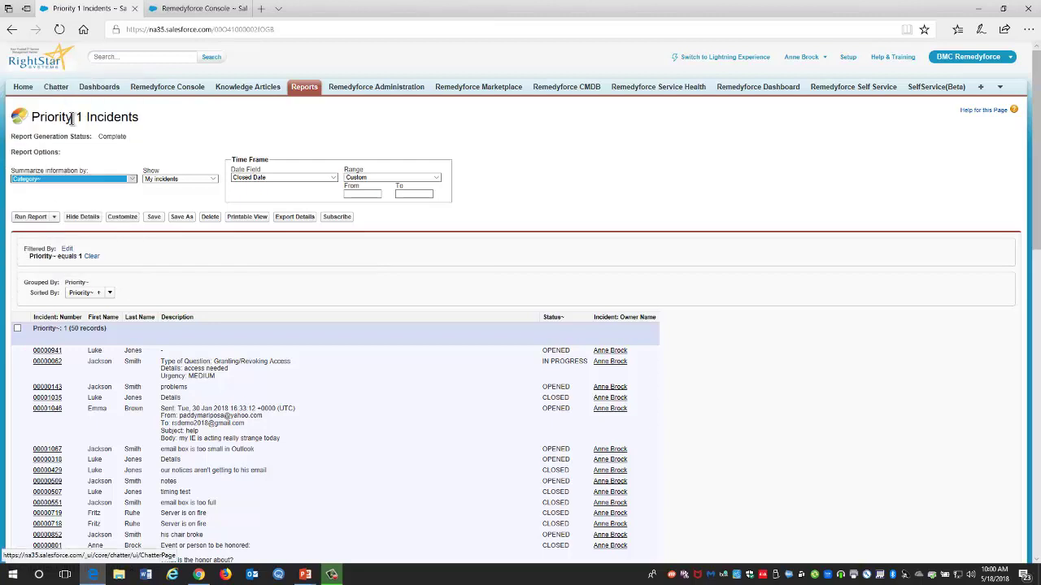
click(160, 180)
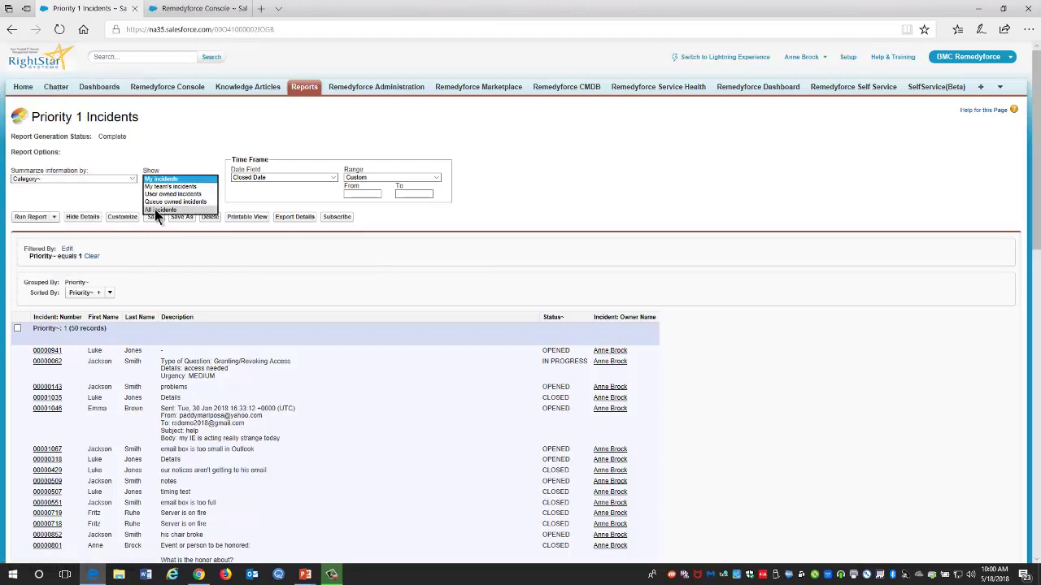
click(155, 209)
click(32, 216)
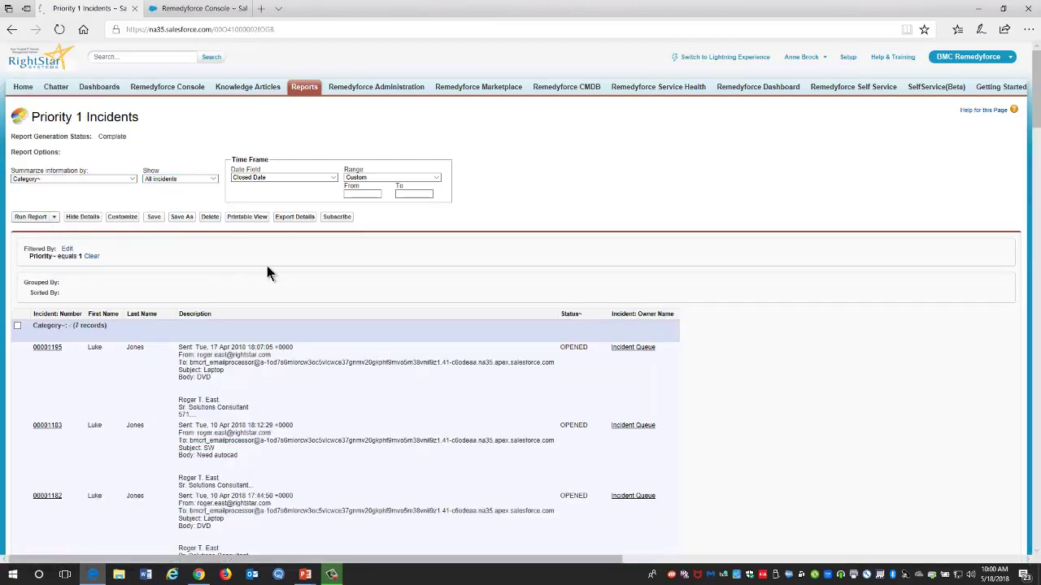
click(75, 283)
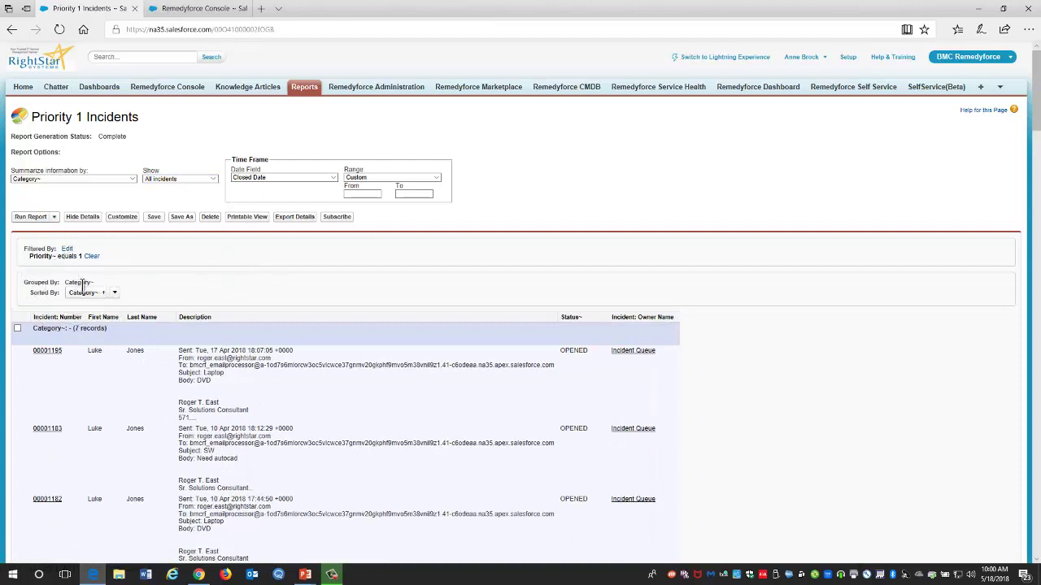
click(91, 261)
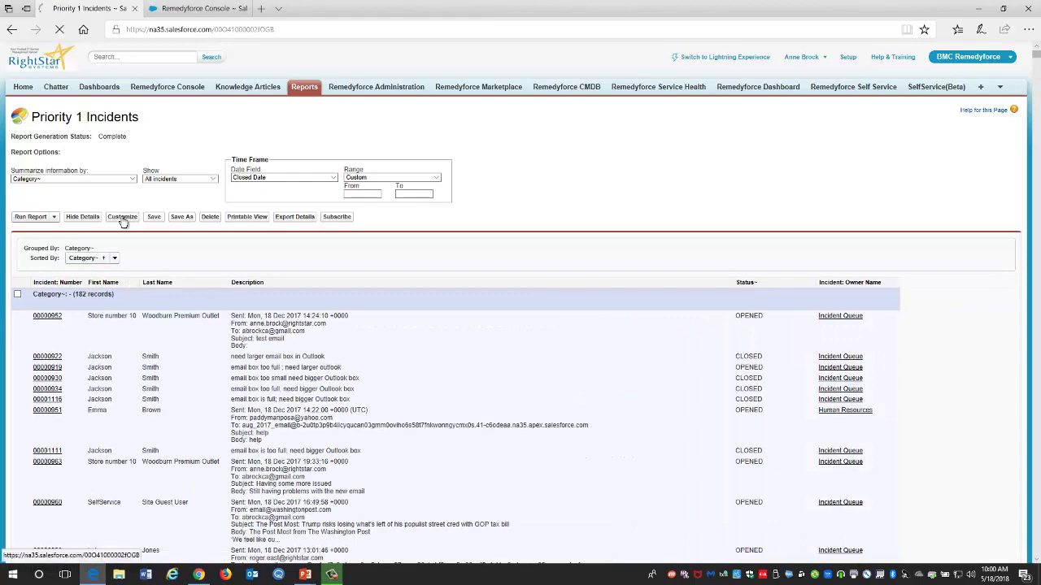
Step: In the report editor, group incidents by Opened Date, by calendar month
click(122, 218)
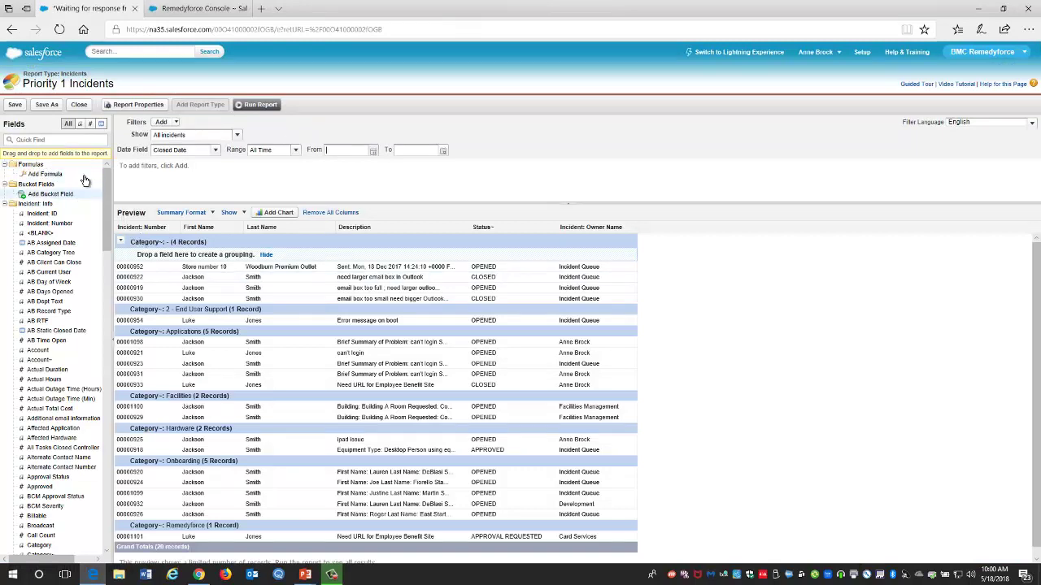
click(50, 140)
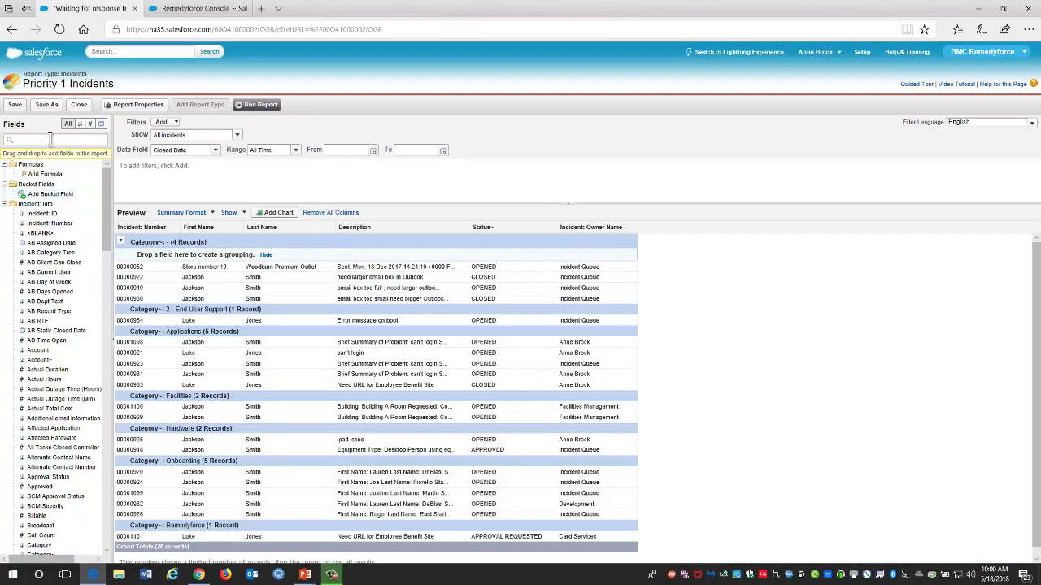
text(open)
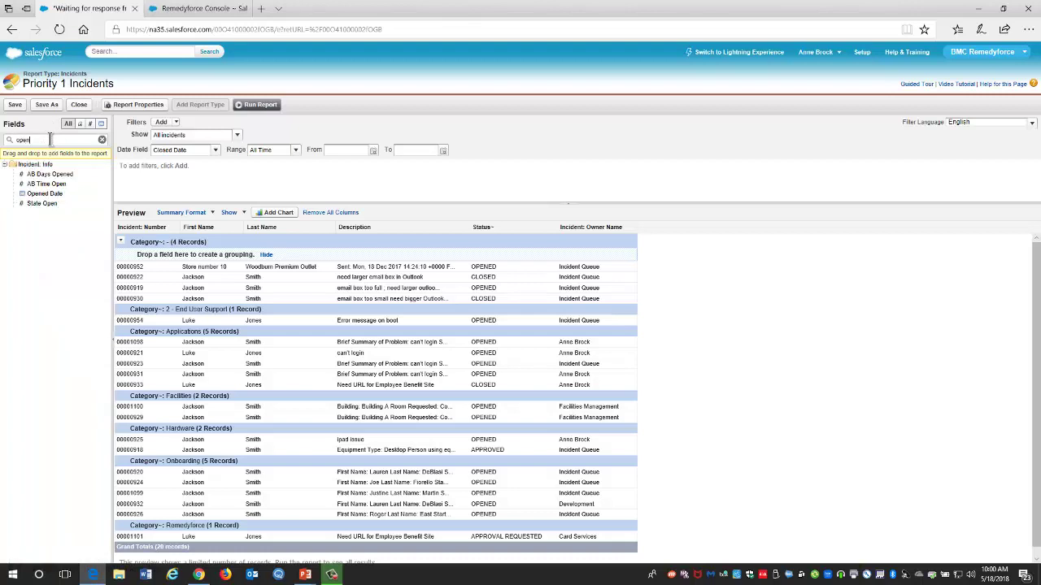
drag(45, 195, 135, 244)
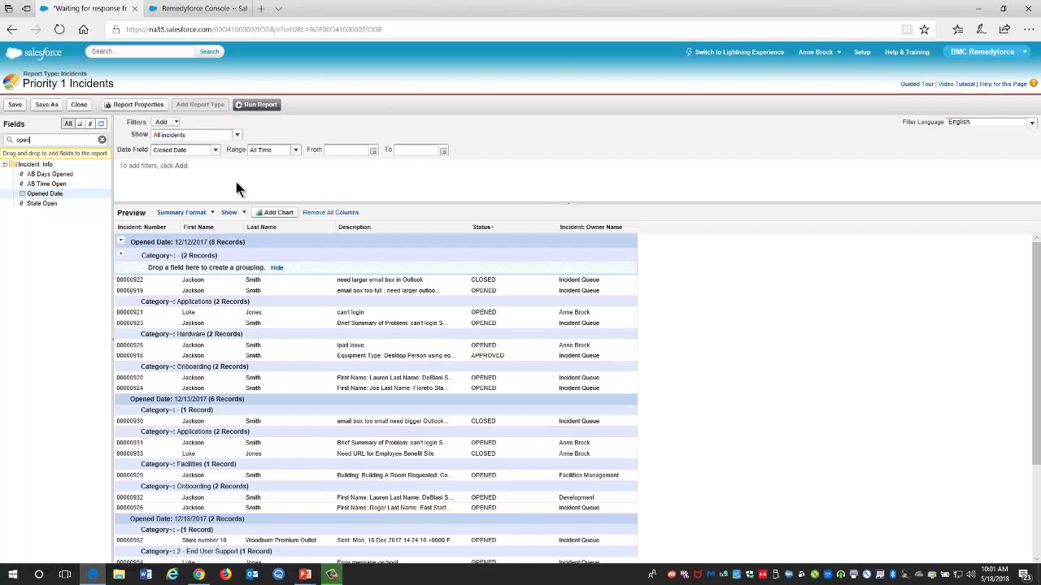
click(120, 243)
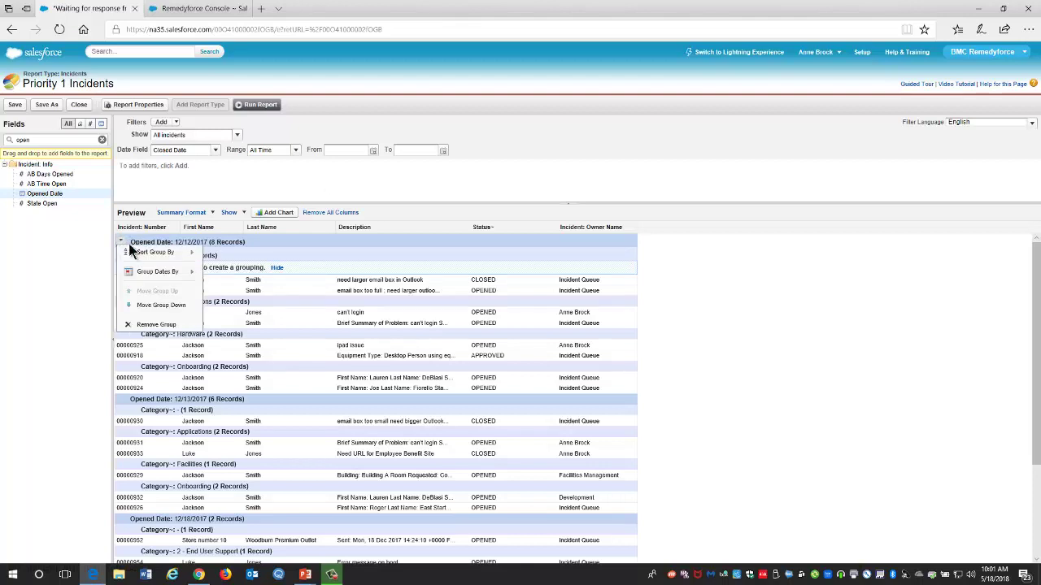
mouse_move(146, 274)
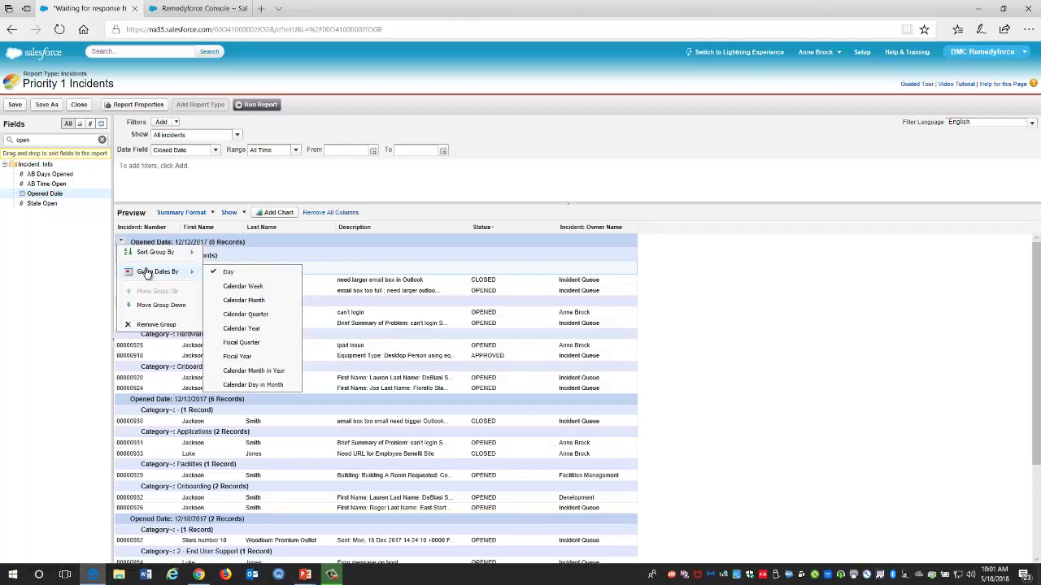
click(254, 301)
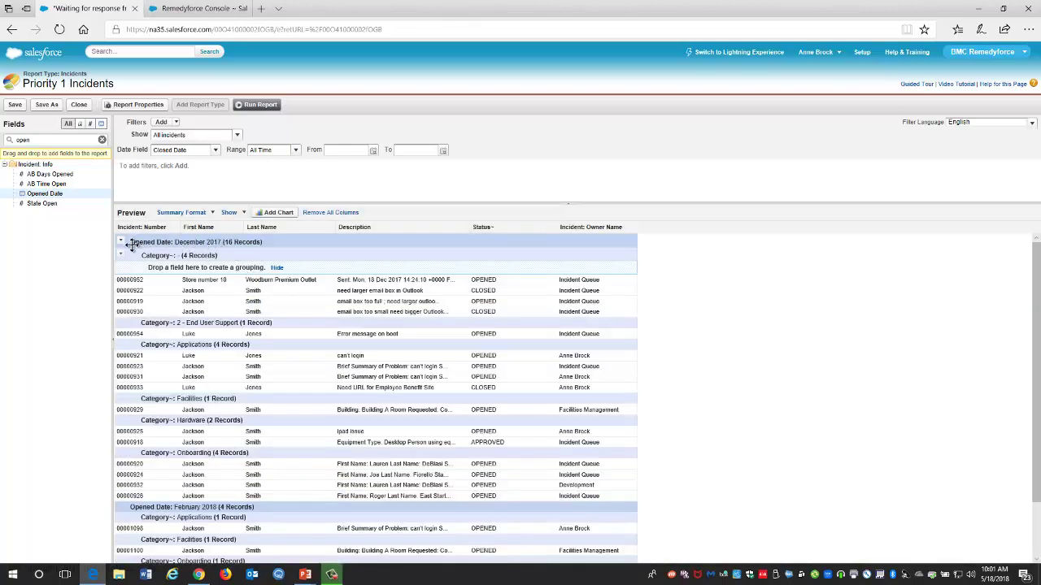
Step: Sort the Category groups by record count, descending
click(120, 255)
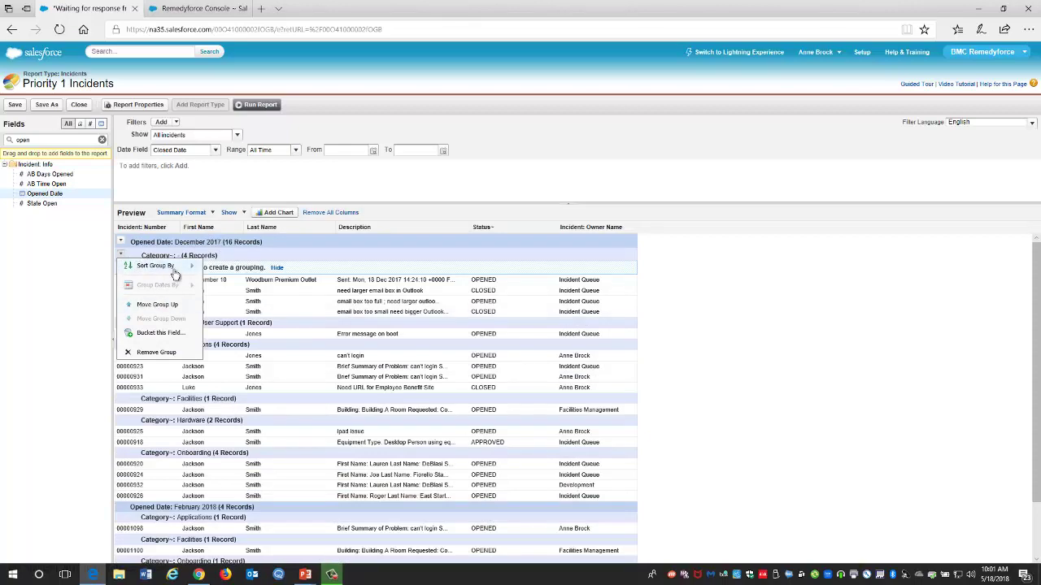
mouse_move(175, 275)
mouse_move(244, 279)
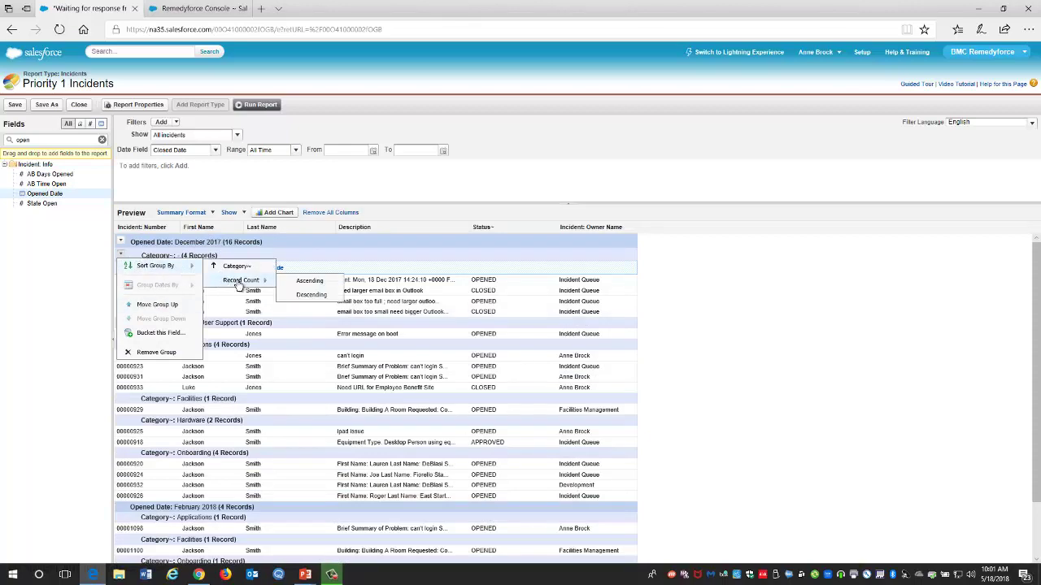
click(310, 295)
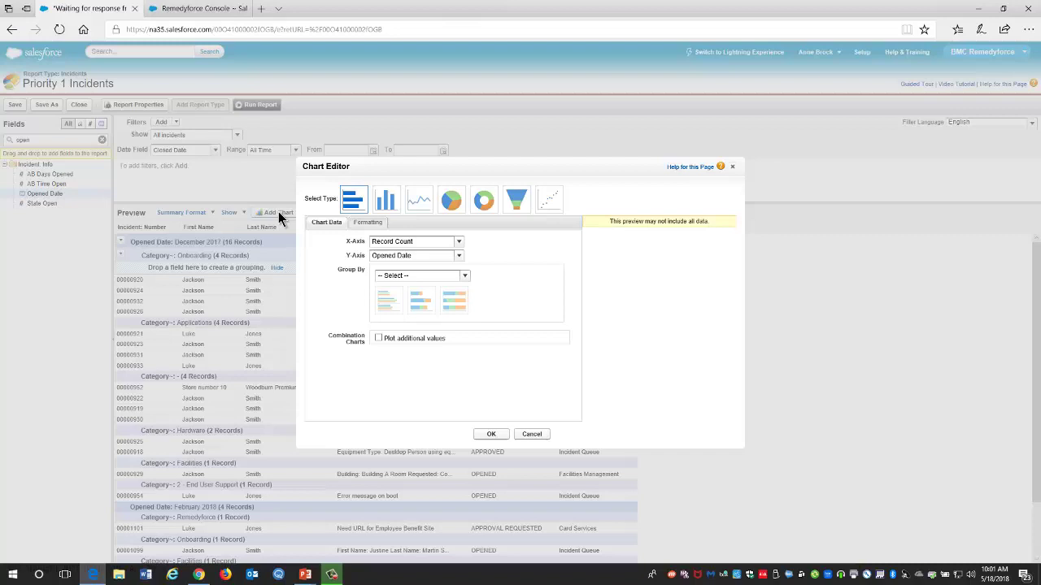
Step: Make the chart a vertical column chart grouped by Category and add it to the report
click(384, 208)
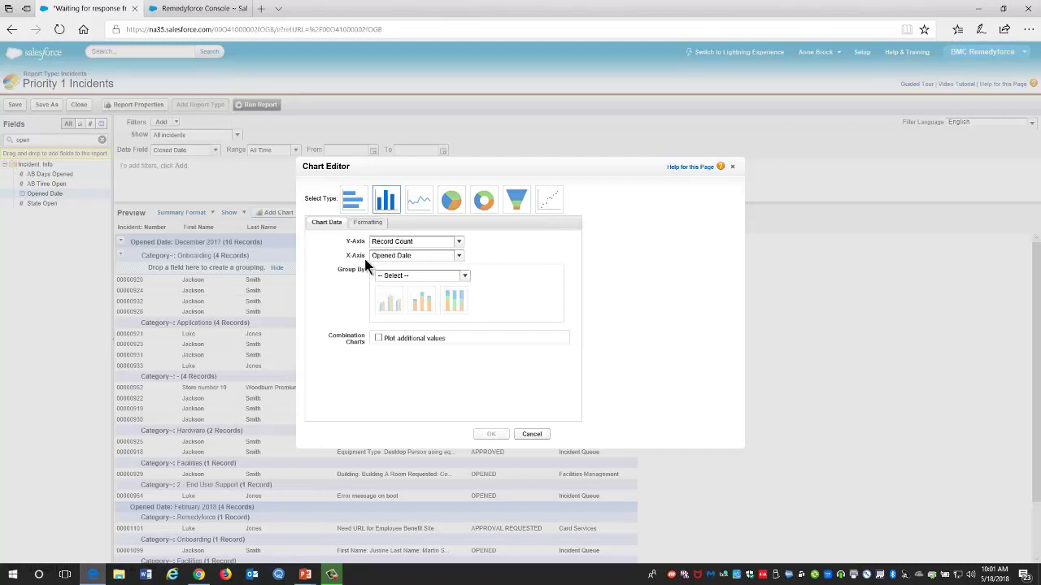
click(354, 224)
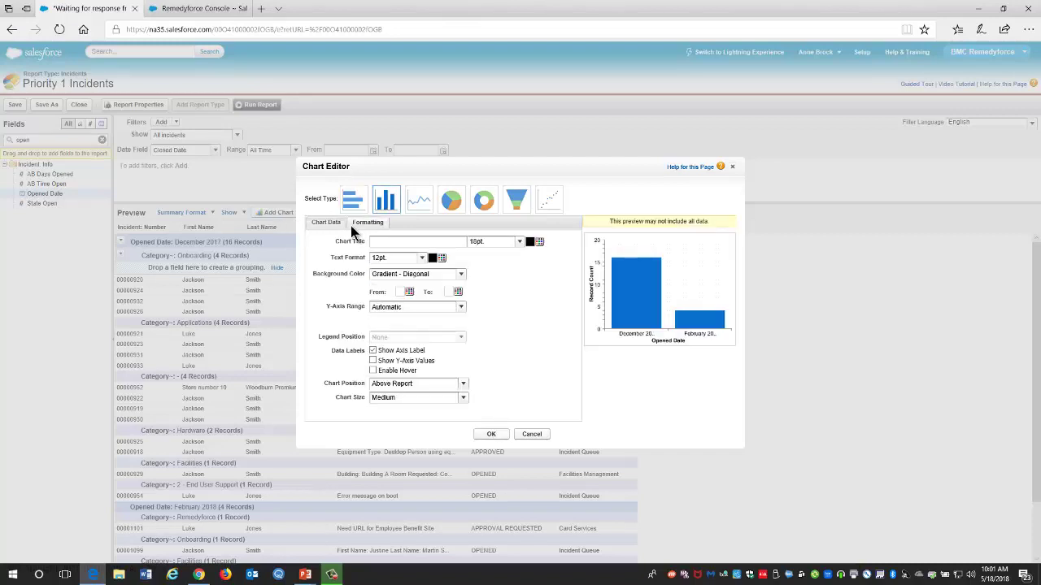
click(372, 371)
click(319, 223)
click(396, 276)
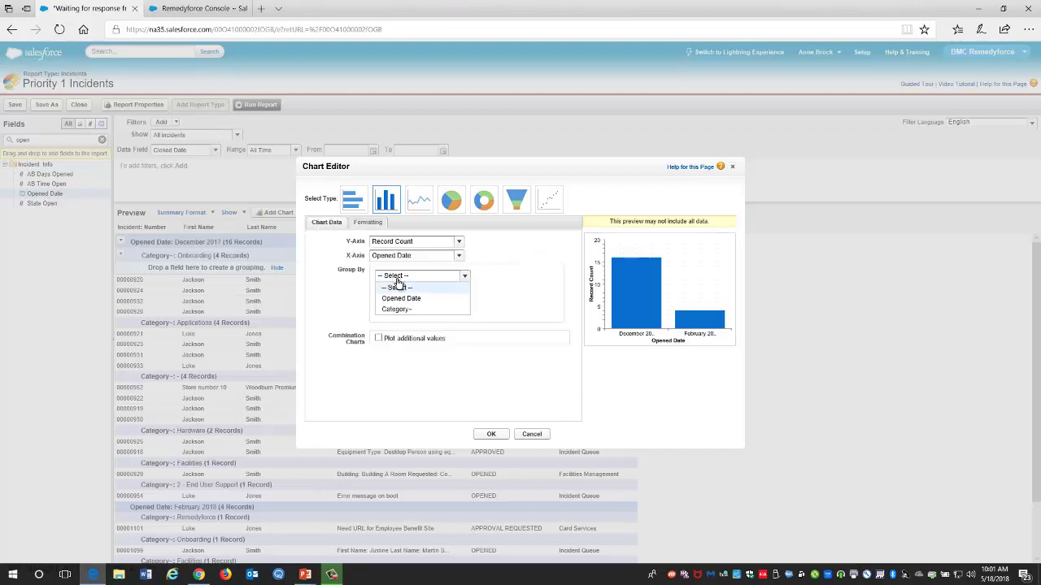
click(398, 309)
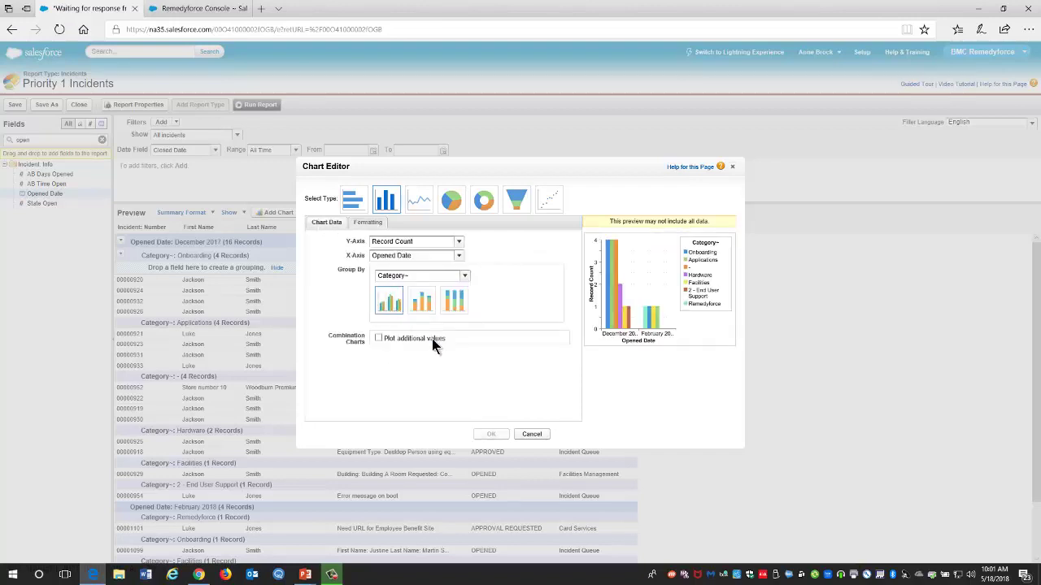
click(493, 433)
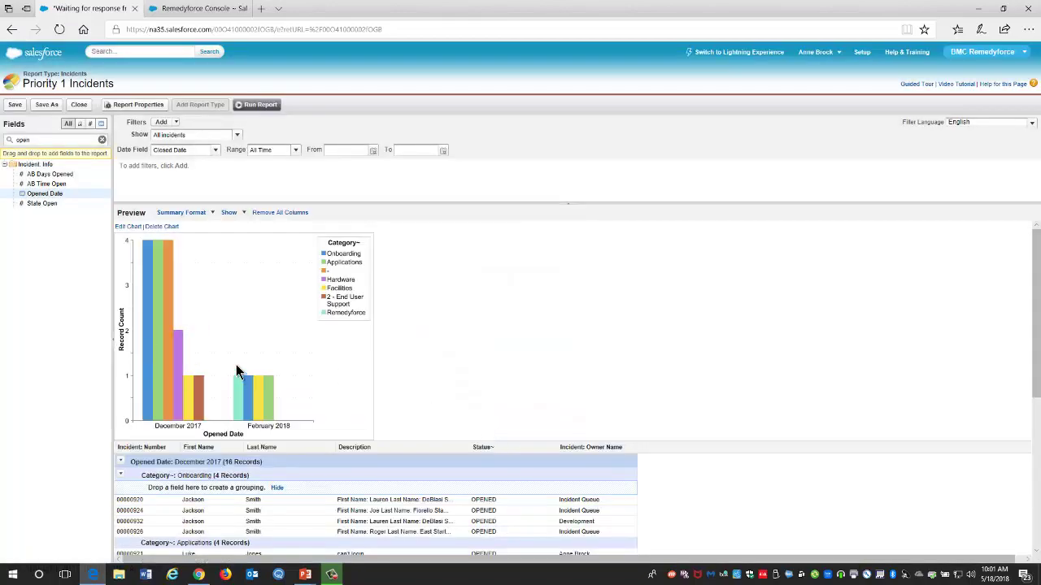
Step: Filter the report on Opened Date with range Current and Previous FQ (1/1/2018–6/30/2018)
click(214, 150)
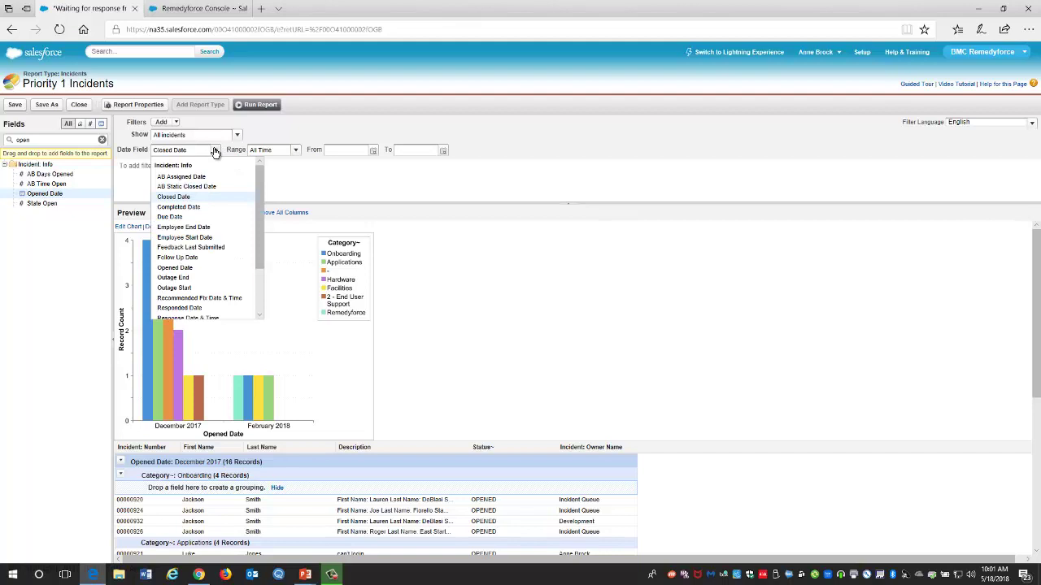
click(208, 267)
click(295, 154)
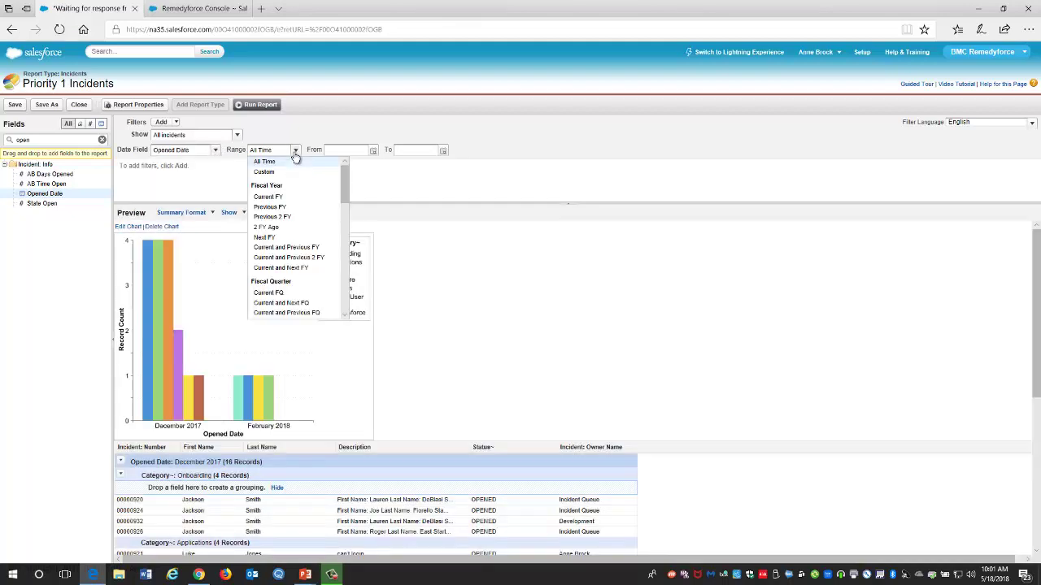
click(306, 312)
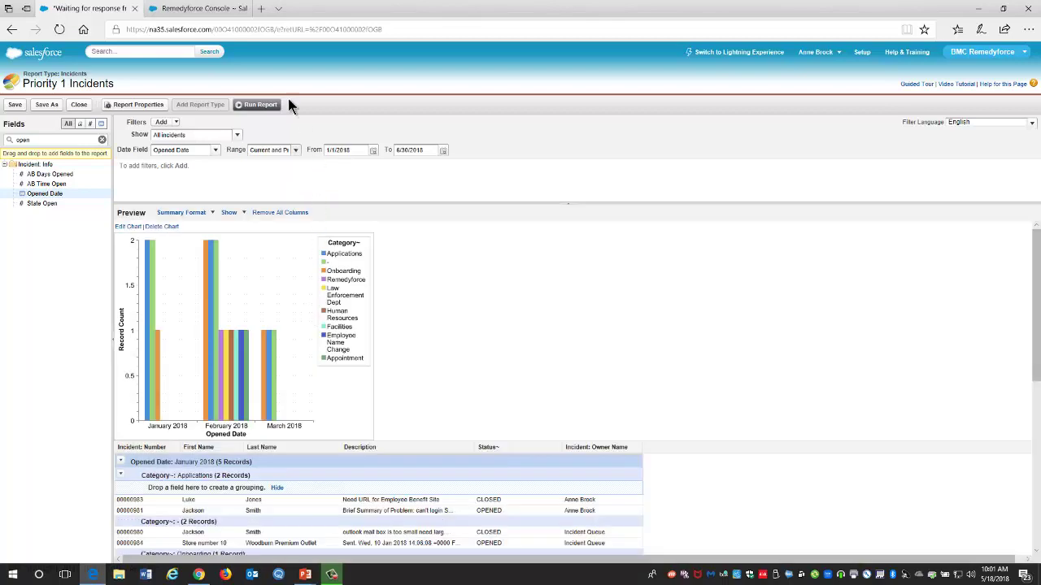
Step: Run the report and review its January–May 2018 column chart, legend and records
click(259, 105)
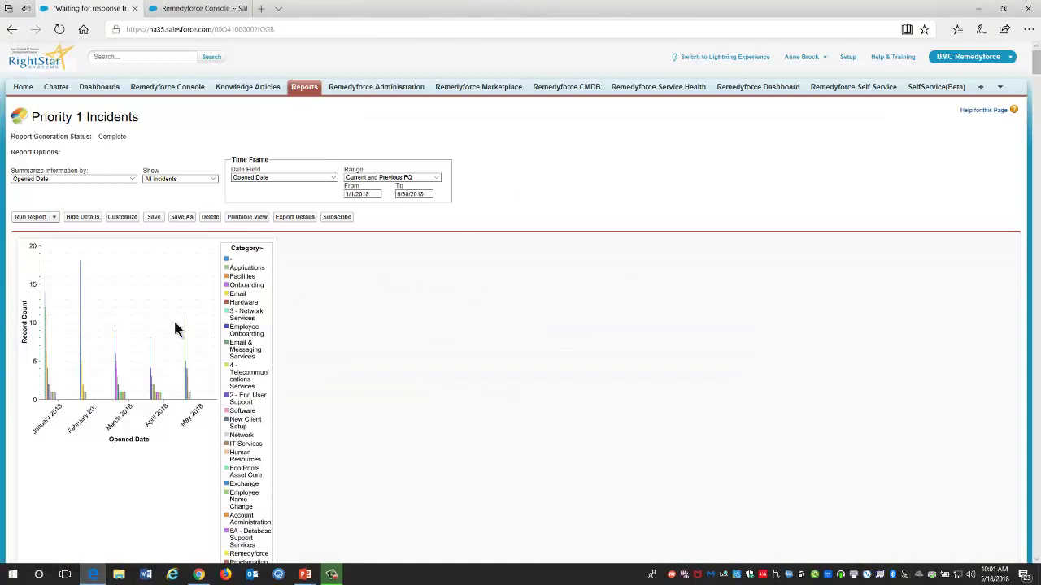
scroll(176, 327, down, 2)
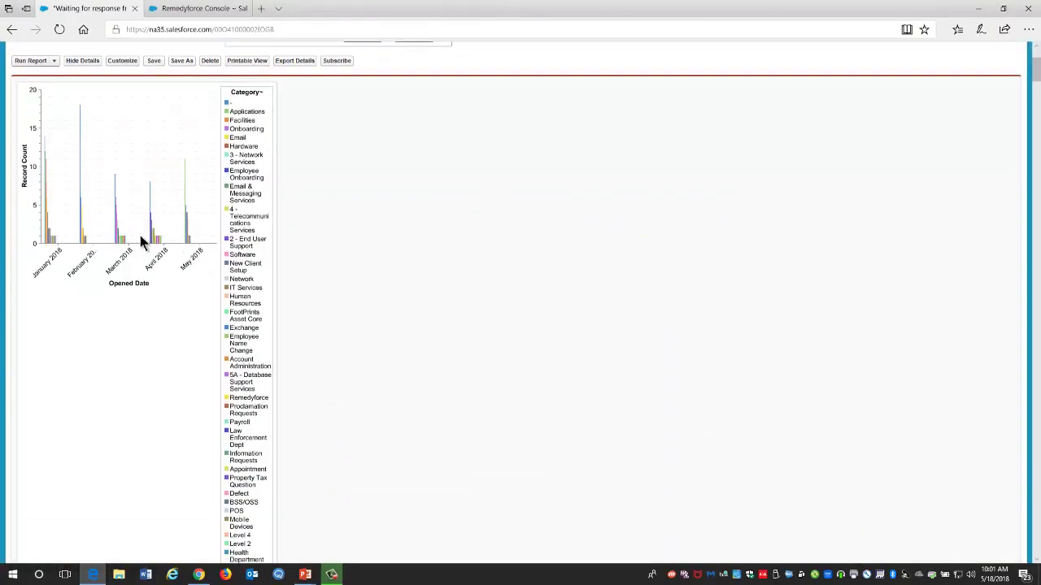
scroll(206, 251, down, 9)
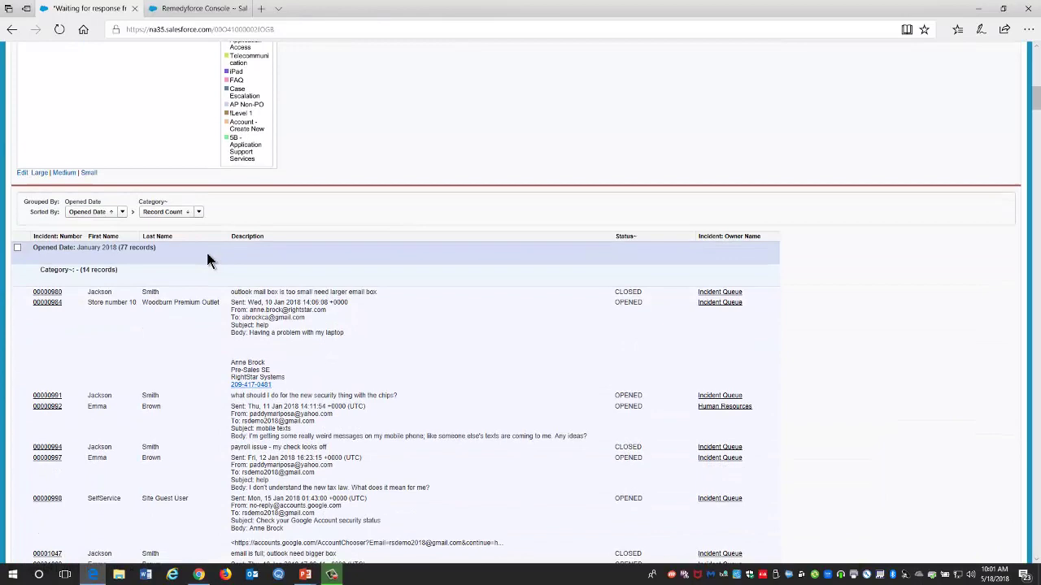
scroll(208, 260, up, 6)
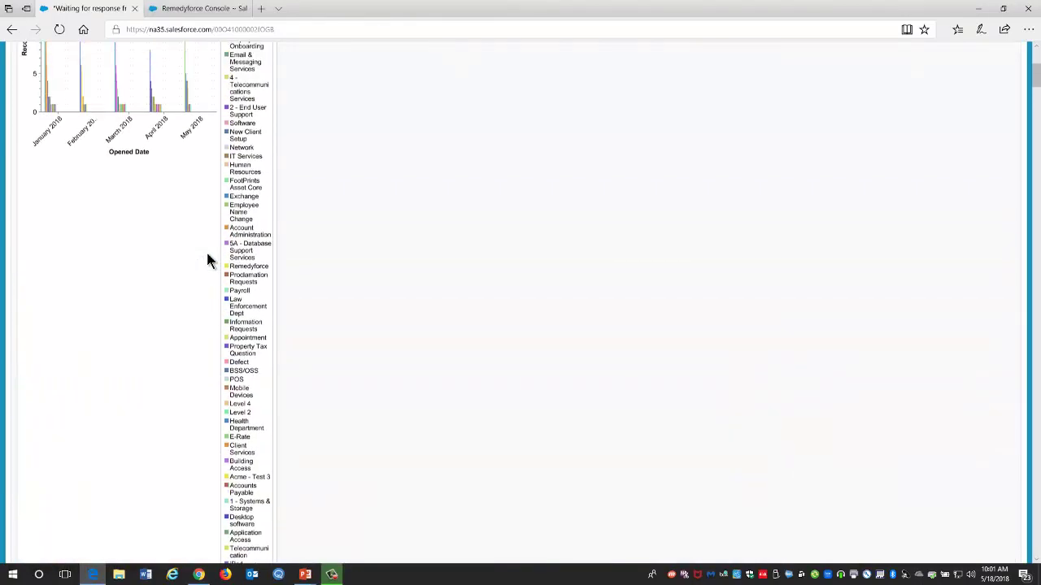
scroll(207, 260, up, 3)
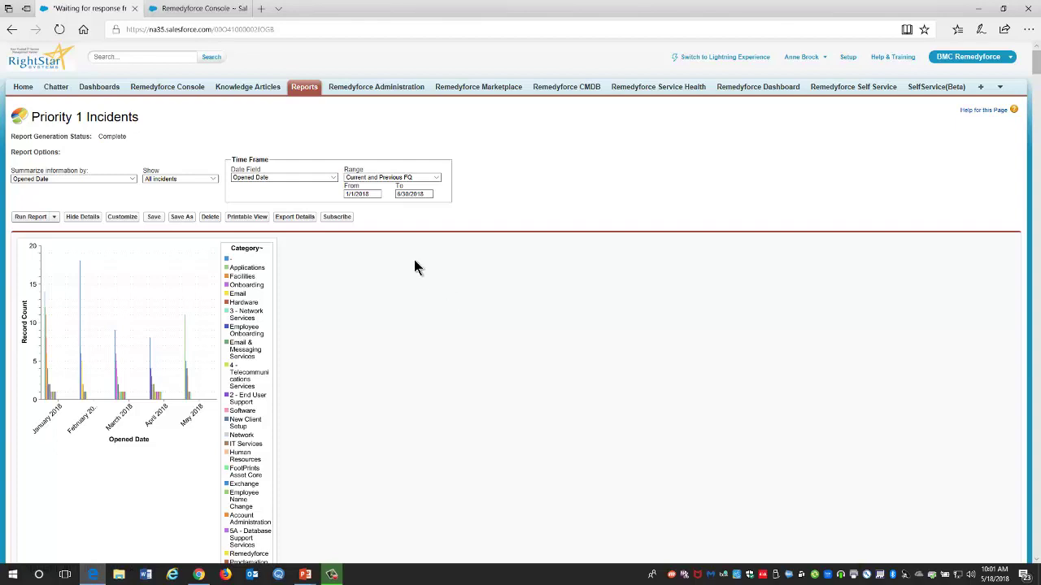
Step: Switch the Remedyforce Console browser tab to Lightning Experience
click(199, 8)
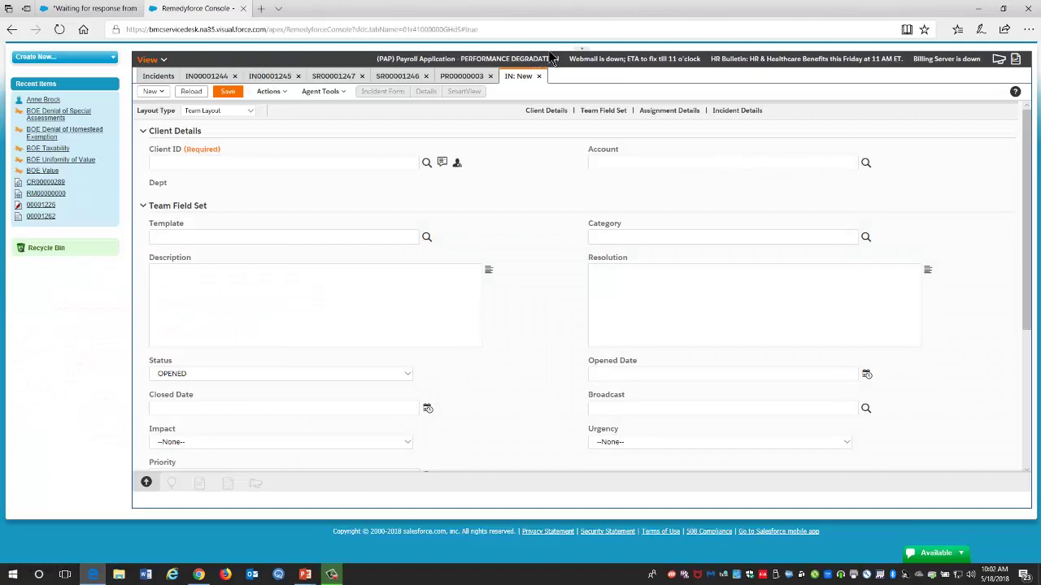
click(581, 51)
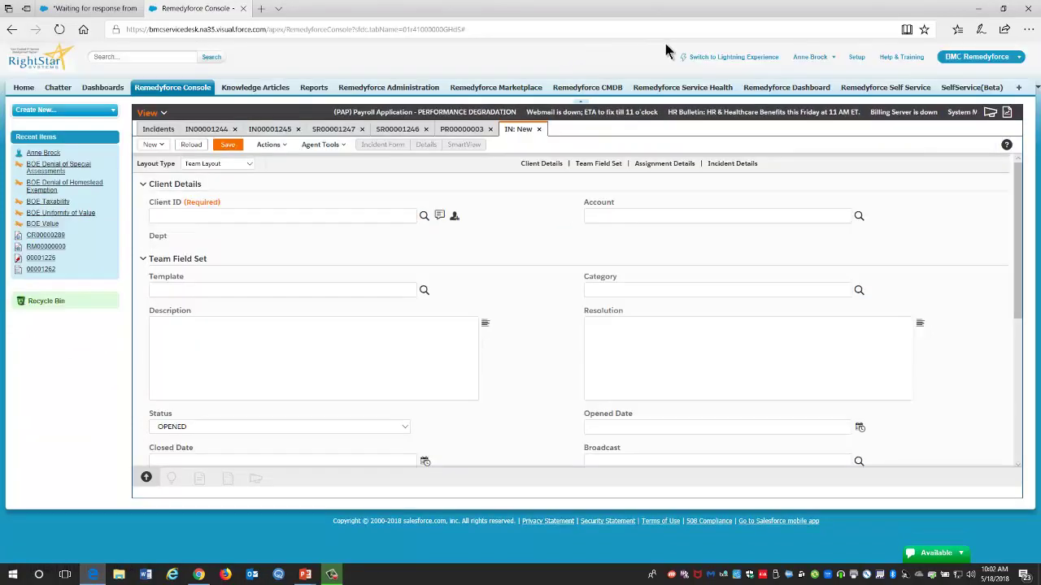
click(713, 59)
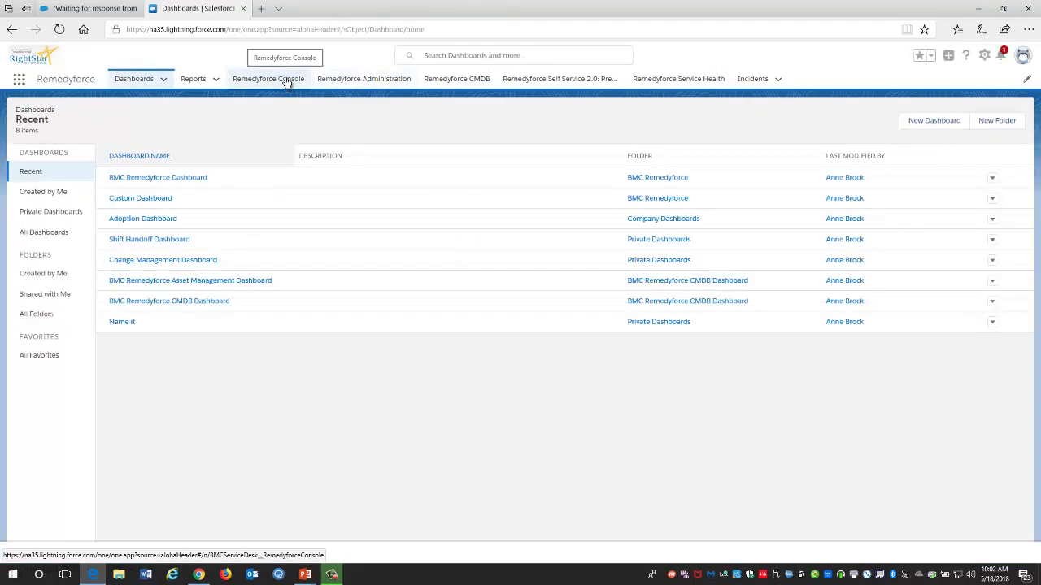
Step: Open the BMC Remedyforce Dashboard, then open Remedyforce Console in a new browser tab
click(196, 177)
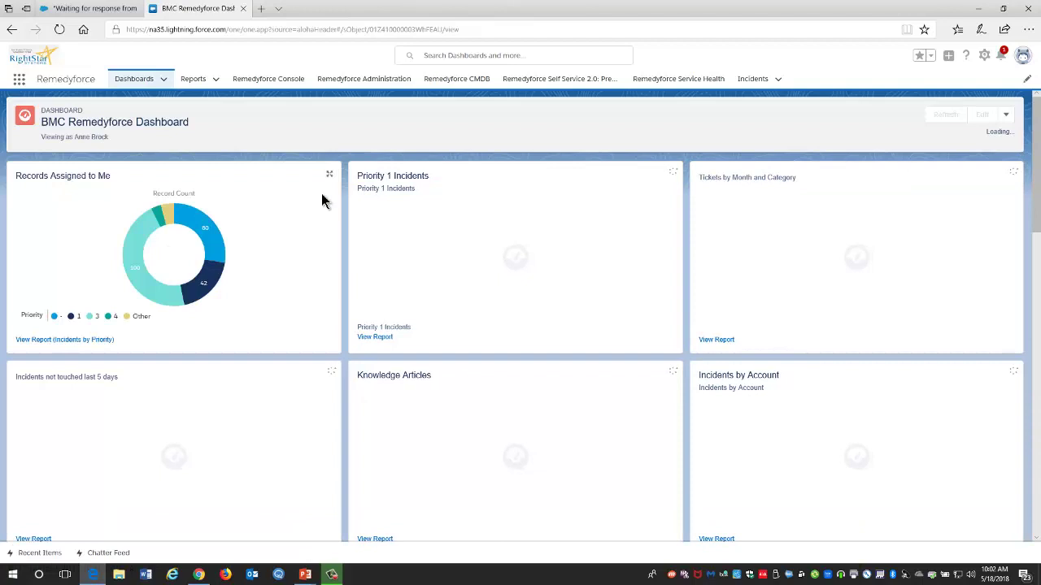
right_click(289, 84)
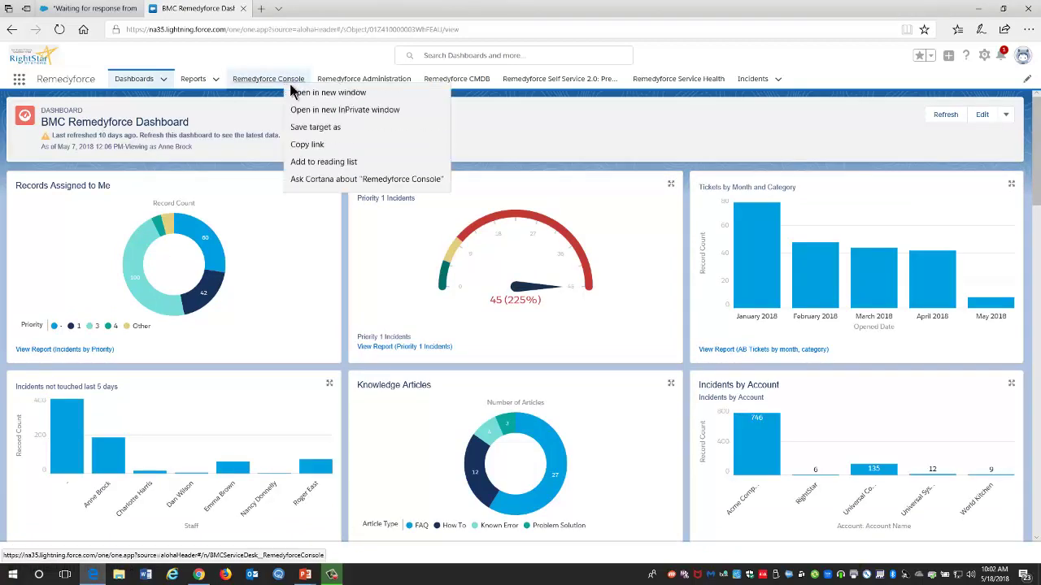
click(295, 94)
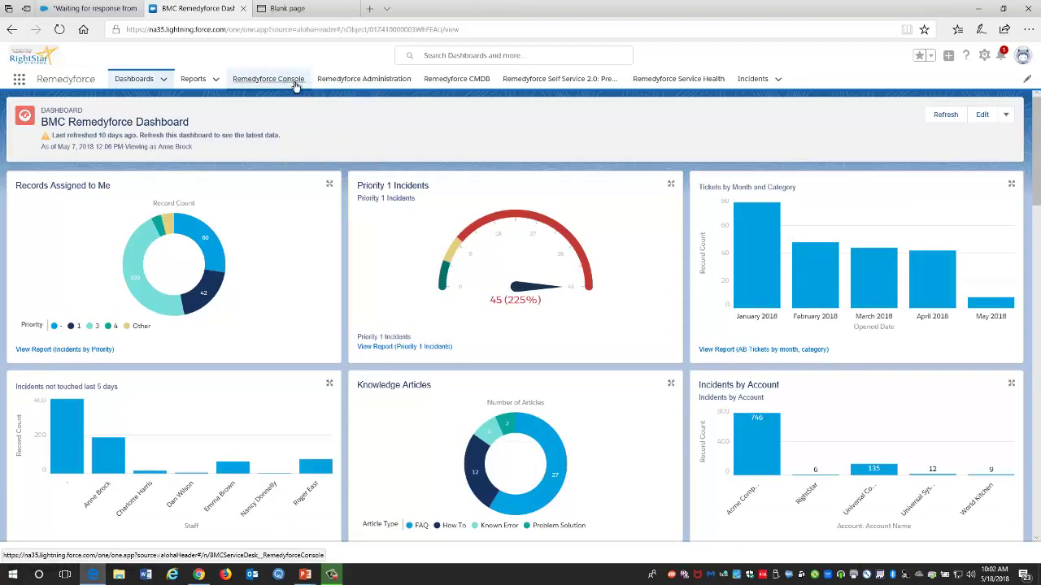
click(287, 10)
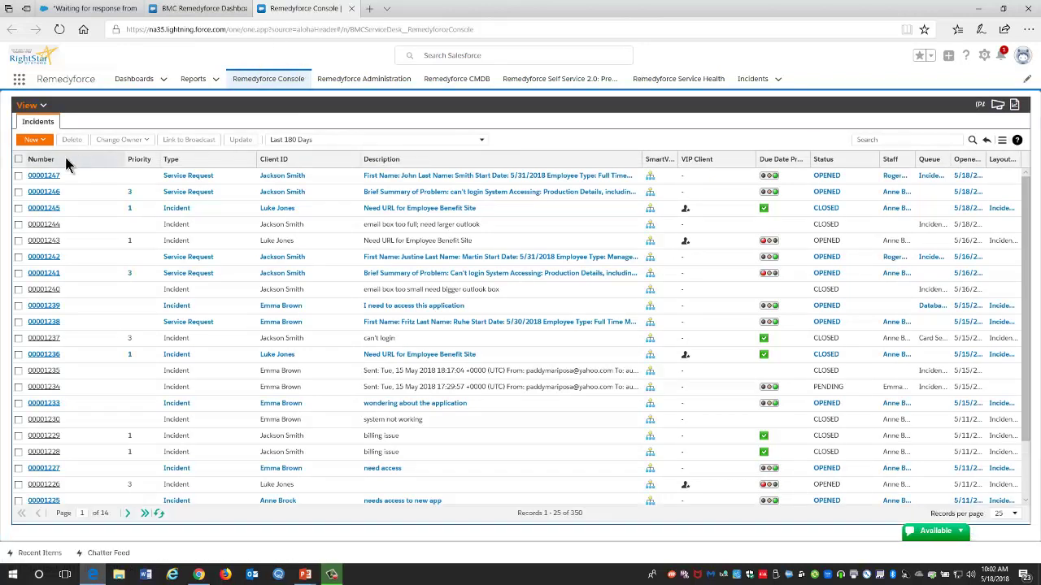
Step: Open record 00001247 from the console list to view its Onboarding service request details
click(44, 175)
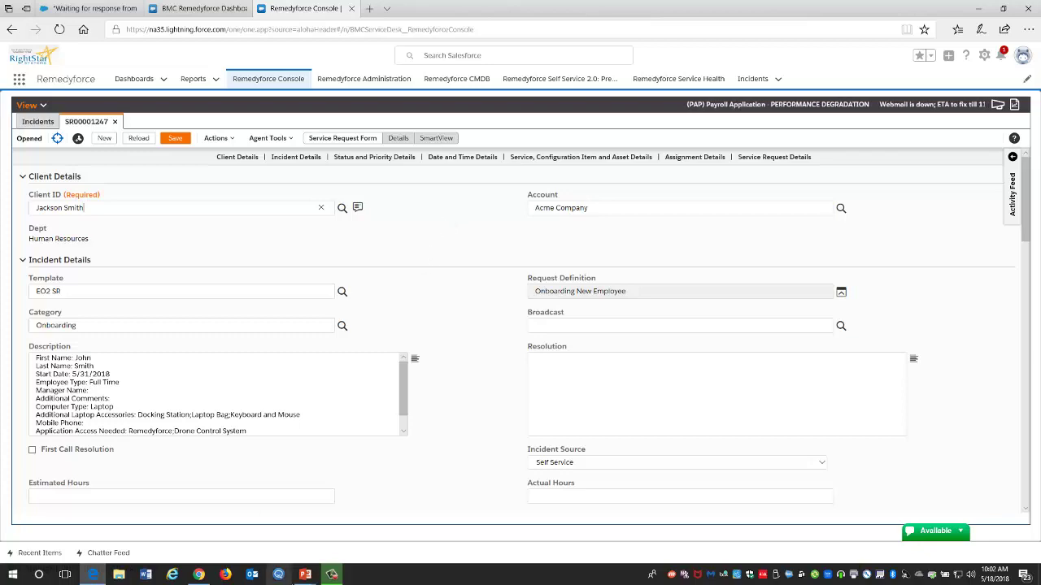
mouse_move(286, 564)
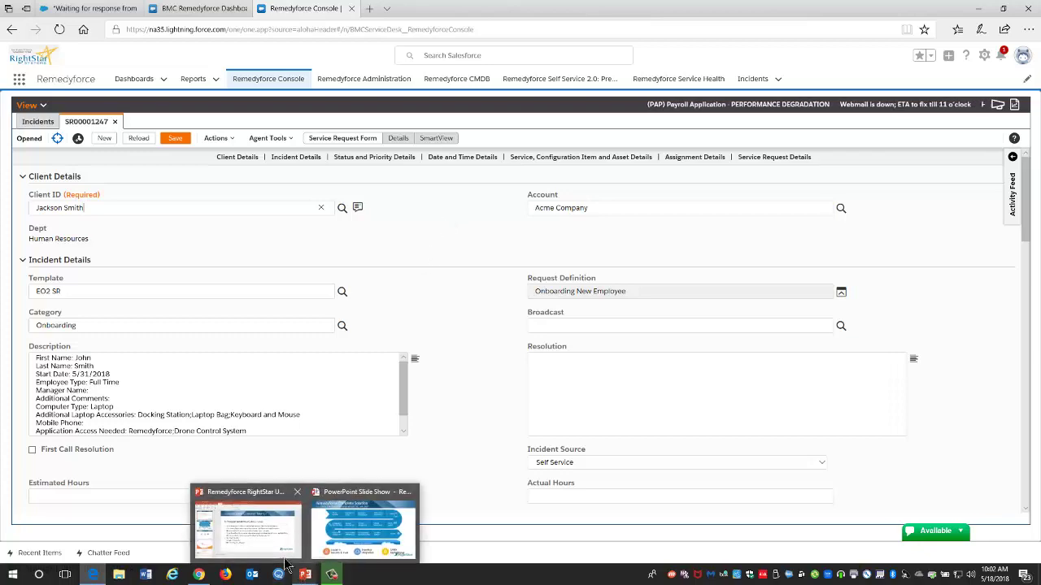